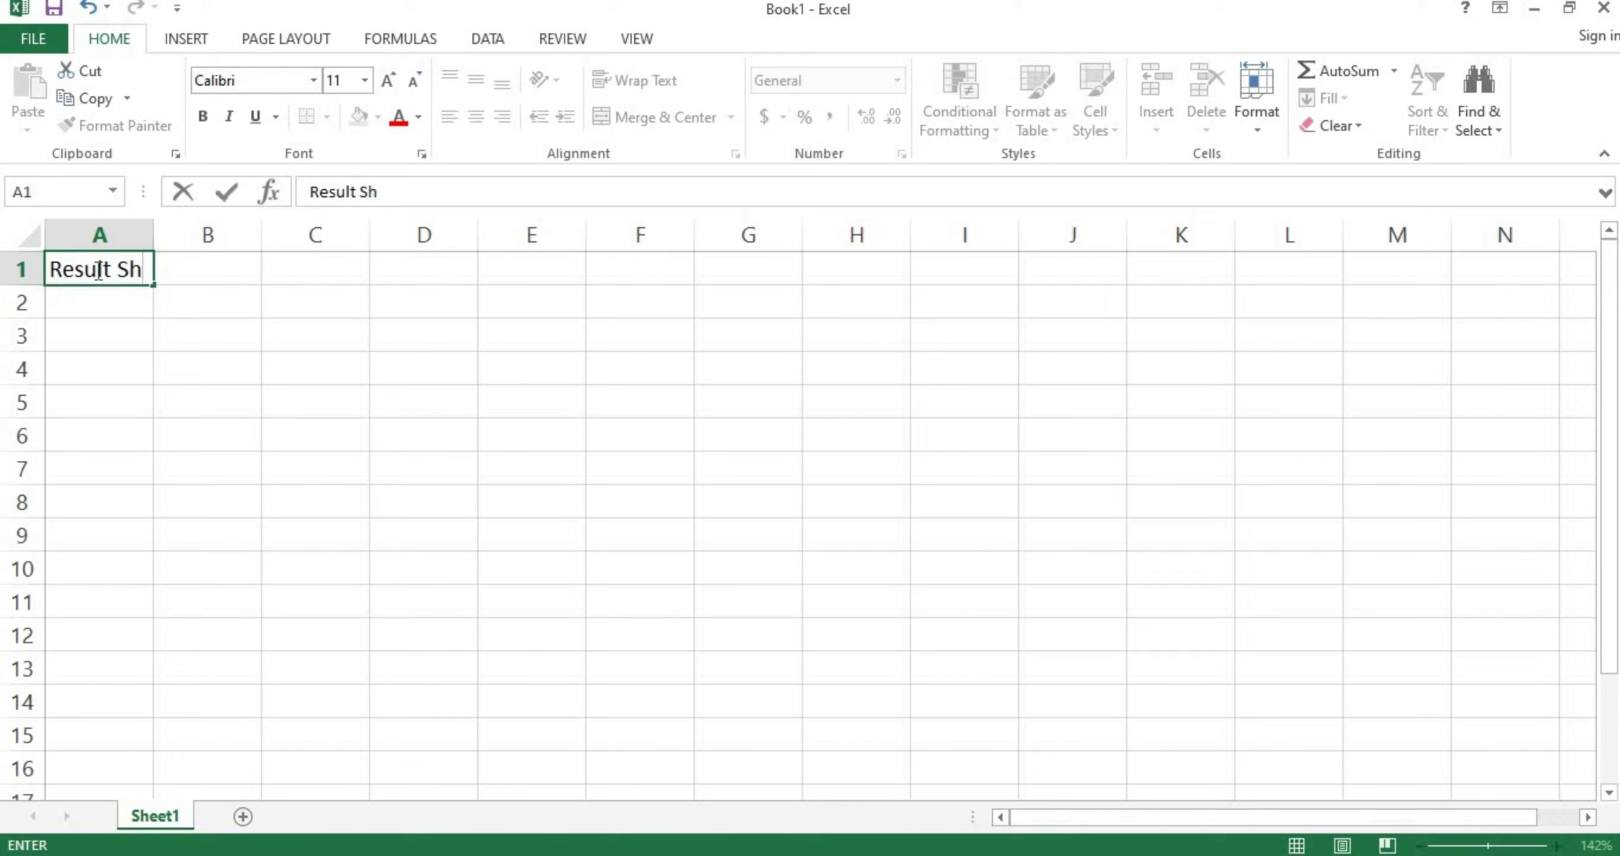
Enter the title "Result Sheet (normal)" in A1, merged and centred across A1:L1.
text((norma)
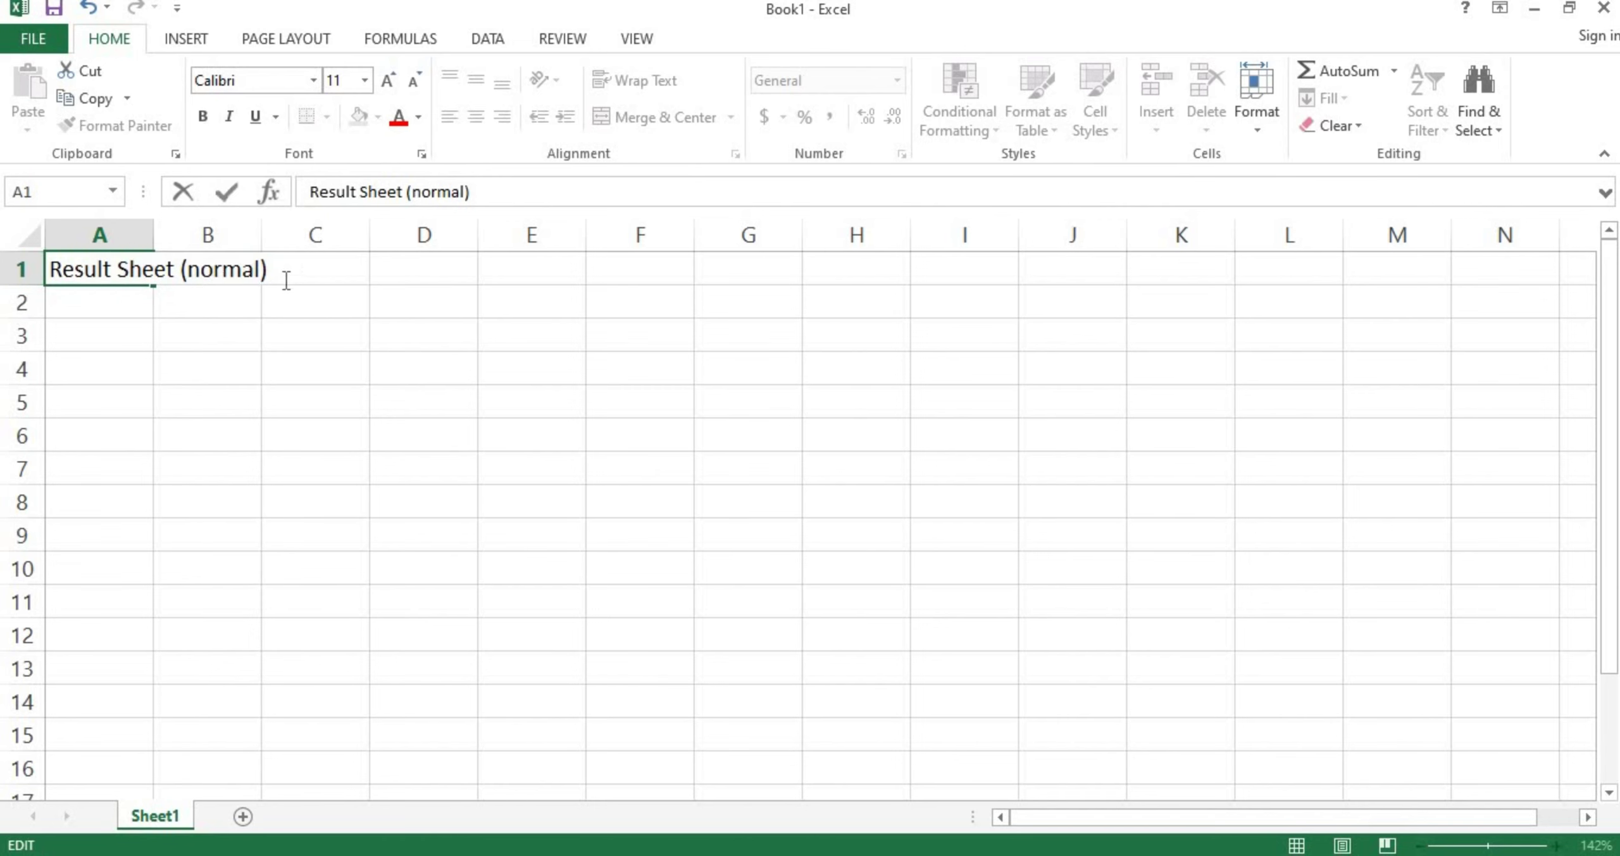
drag(114, 272, 1266, 271)
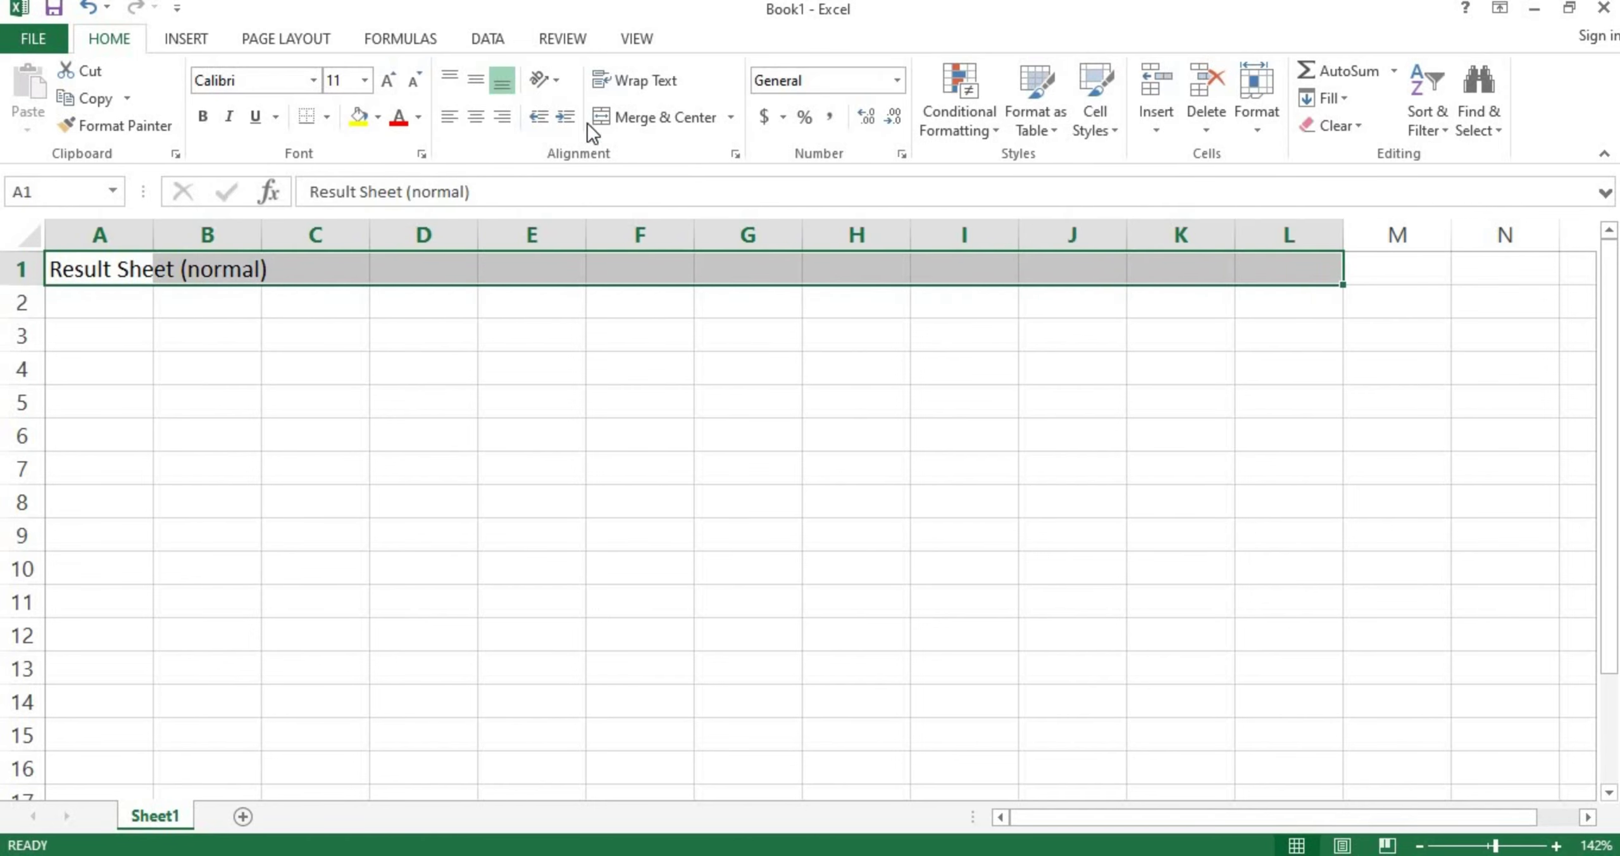
click(598, 119)
Format the title with the Accent5 cell style, bold, font size 22 and a black font colour.
click(1090, 100)
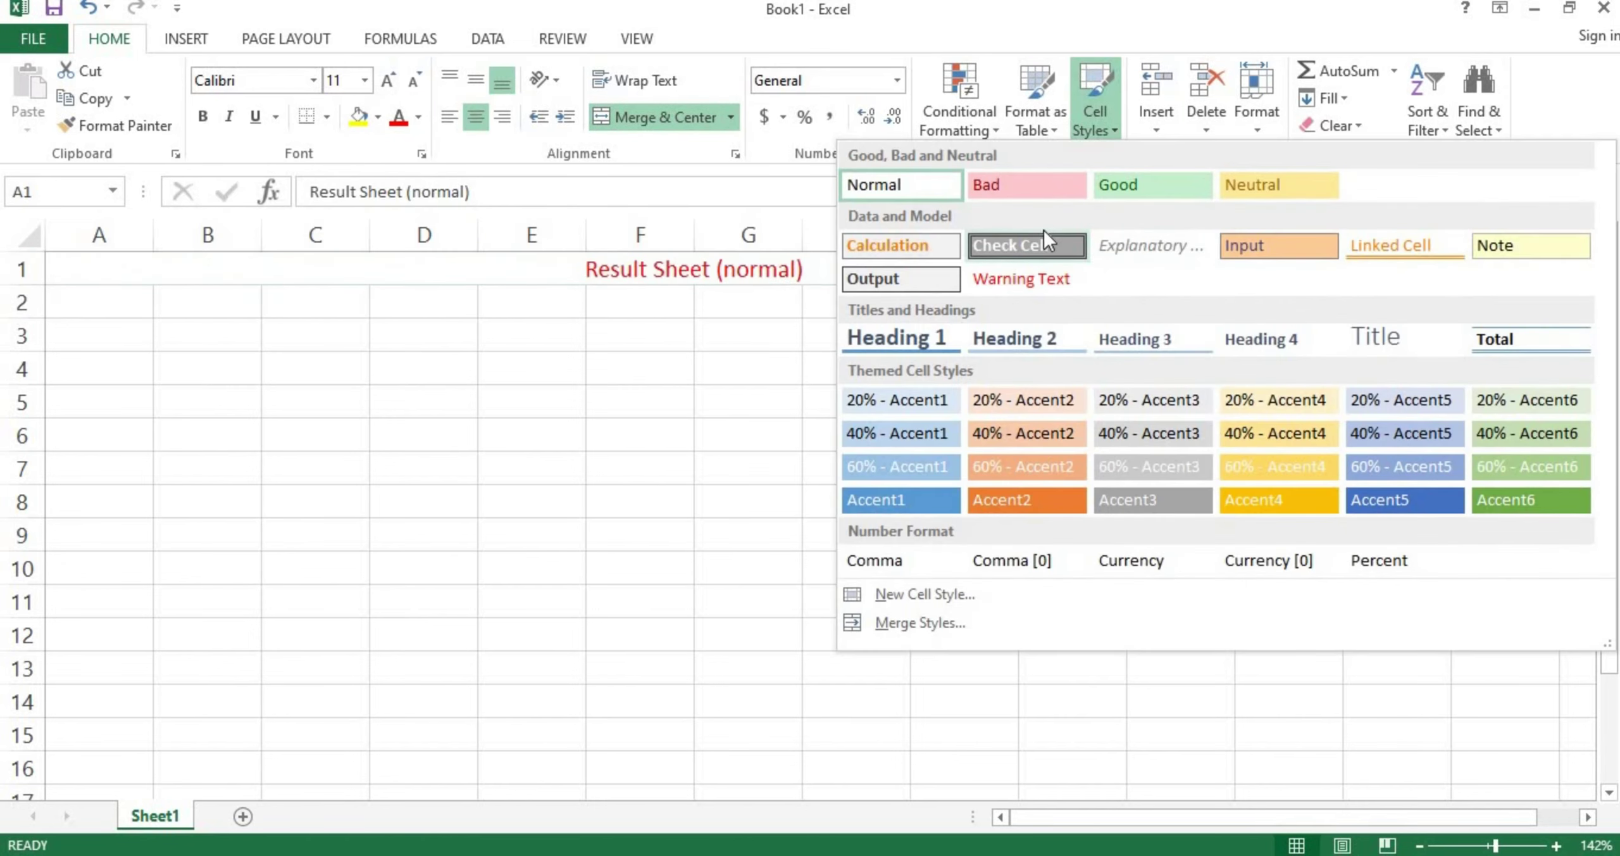
click(1387, 496)
click(201, 117)
click(388, 81)
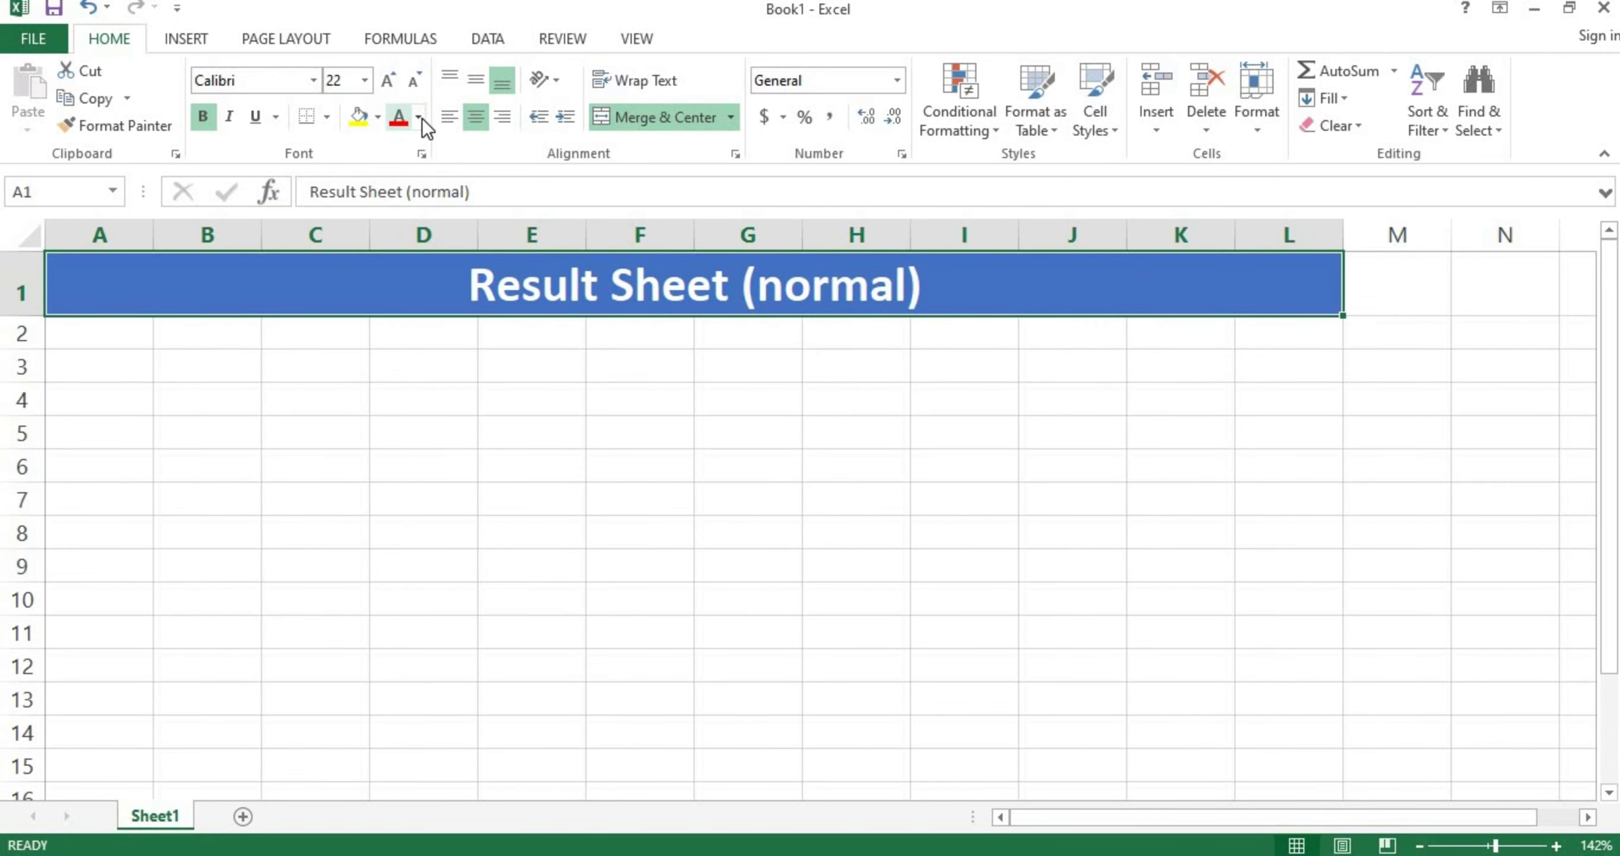
click(378, 116)
click(418, 117)
click(443, 146)
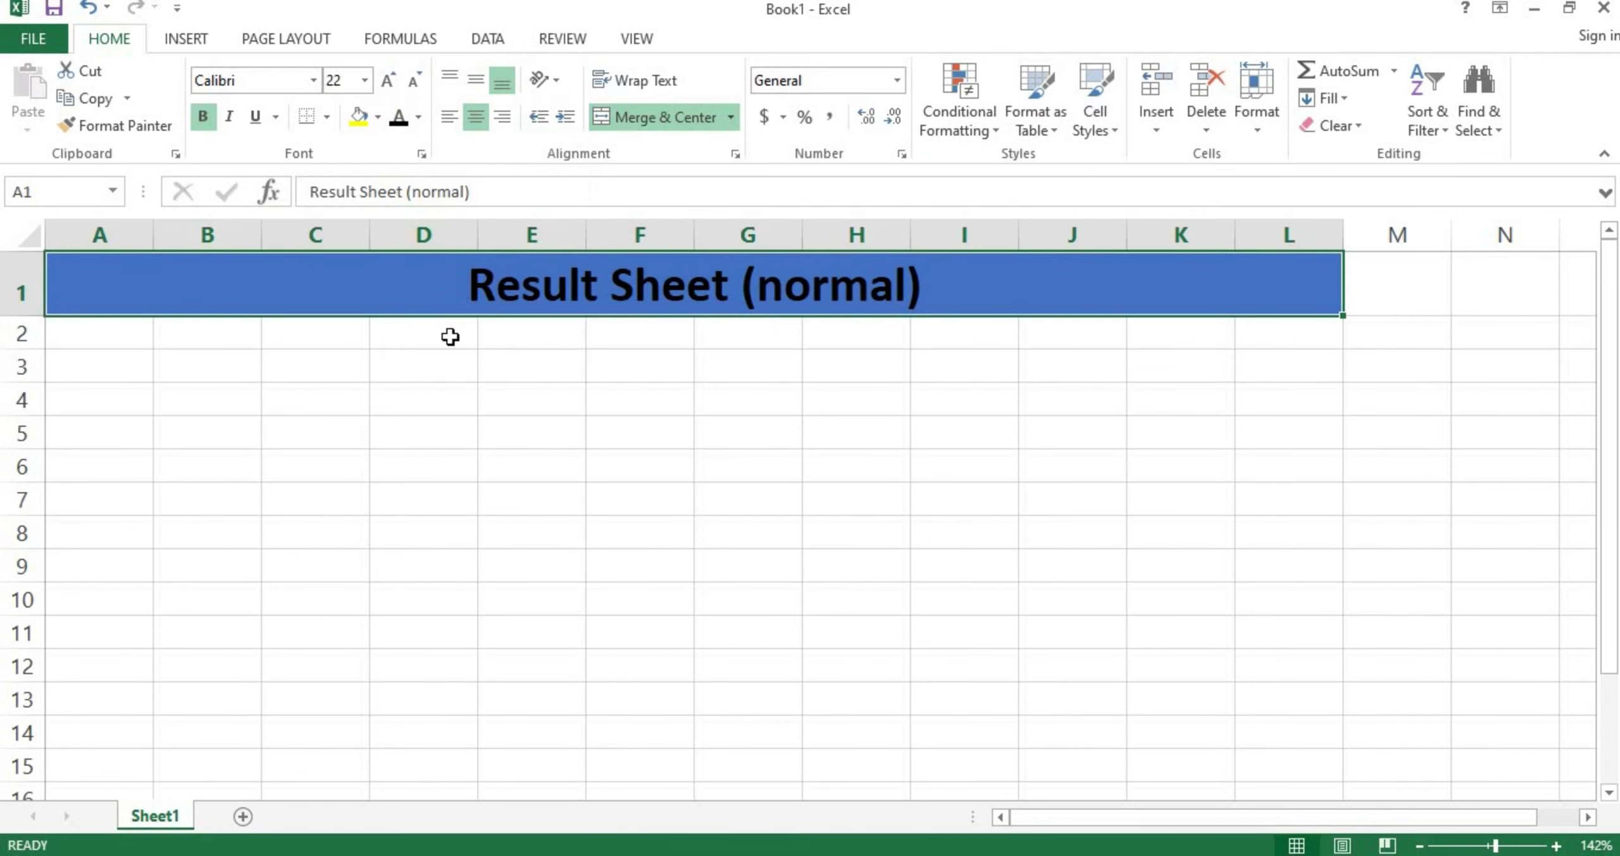
Enter the header "sl" in A2 and the serial numbers 1 to 5 in A3:A7.
click(95, 340)
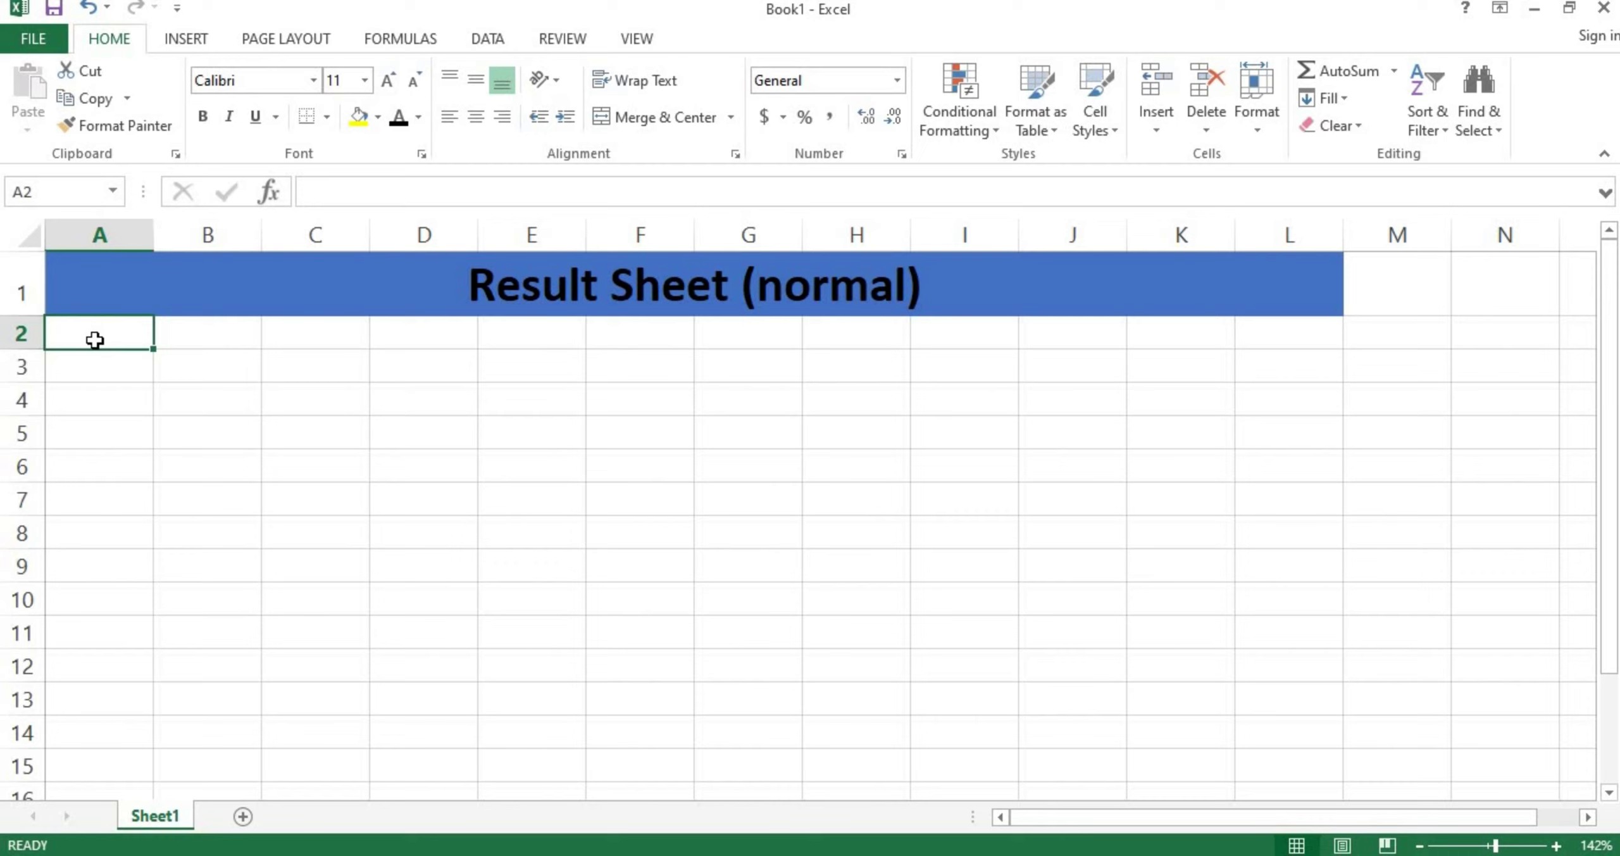
text(sl)
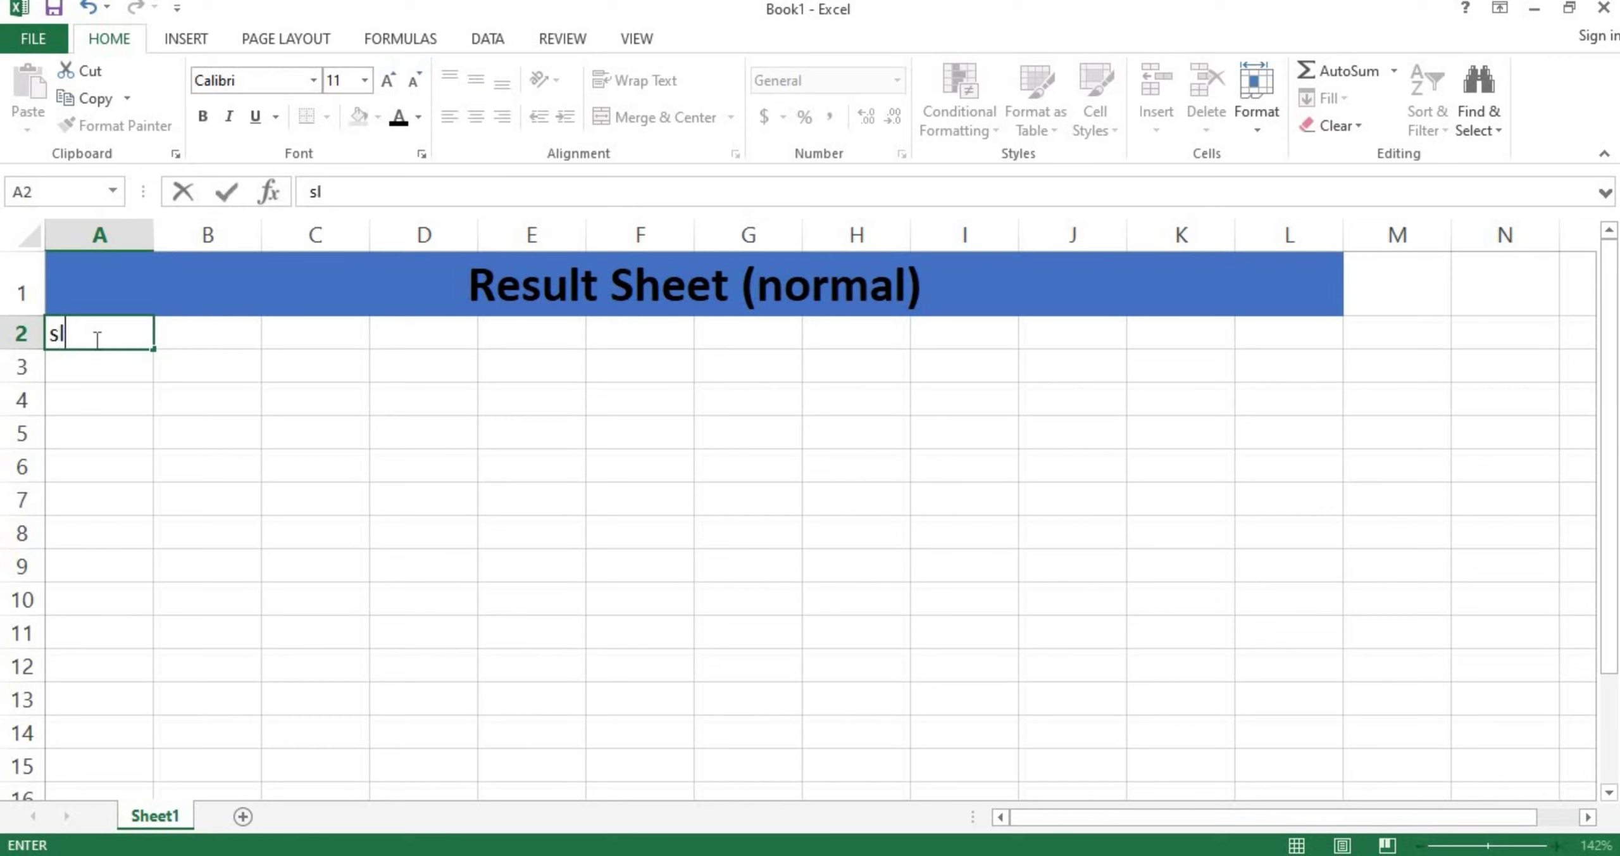
key(Return)
text(1)
key(Return)
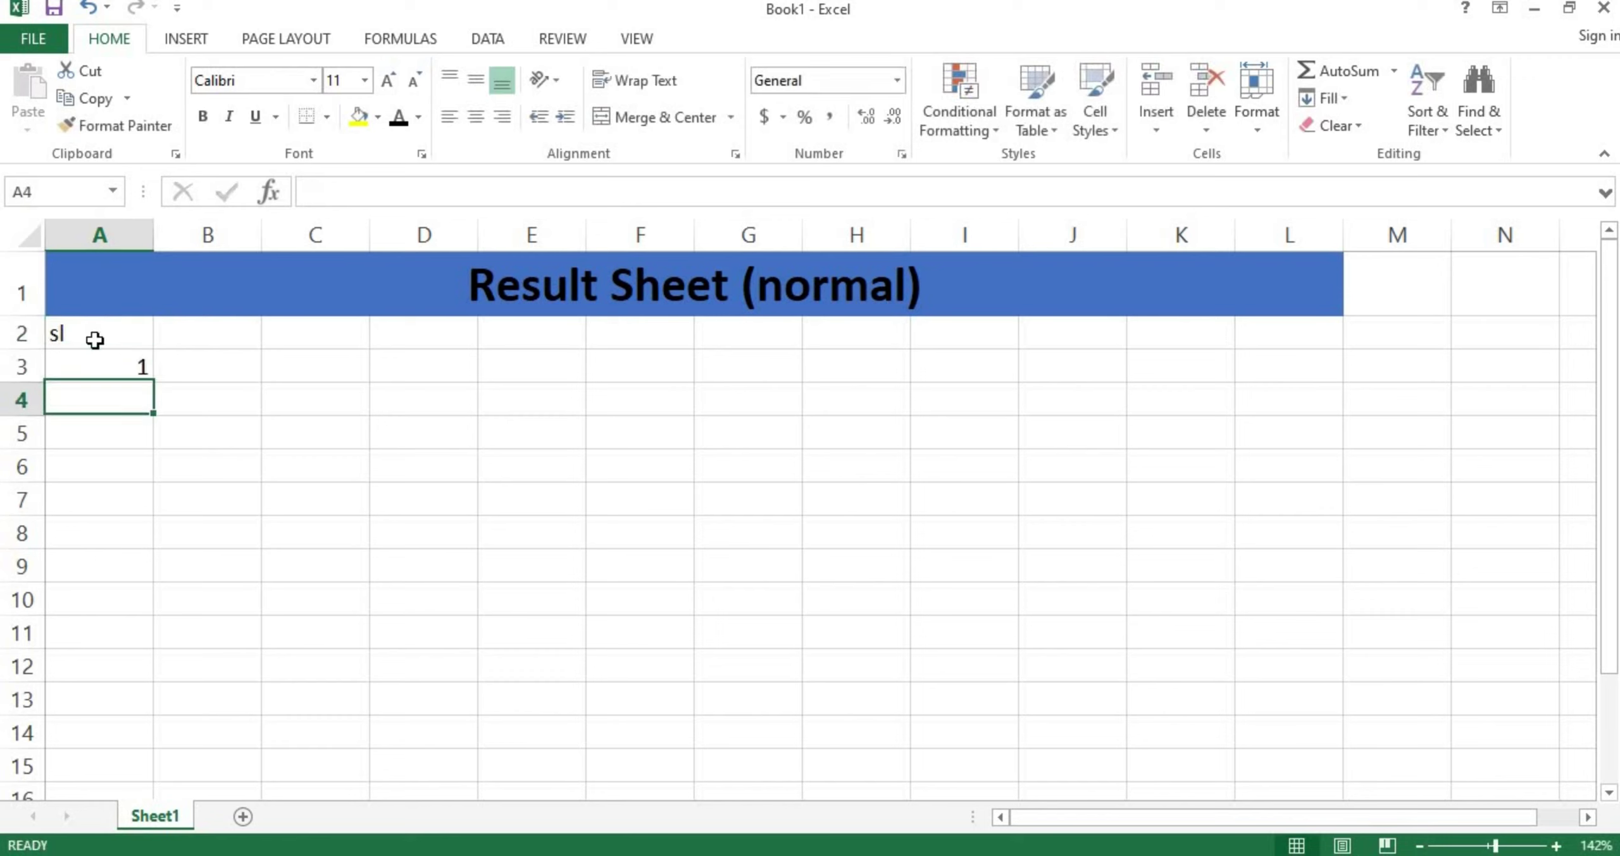
text(2)
key(Return)
text(4)
text(3)
key(Return)
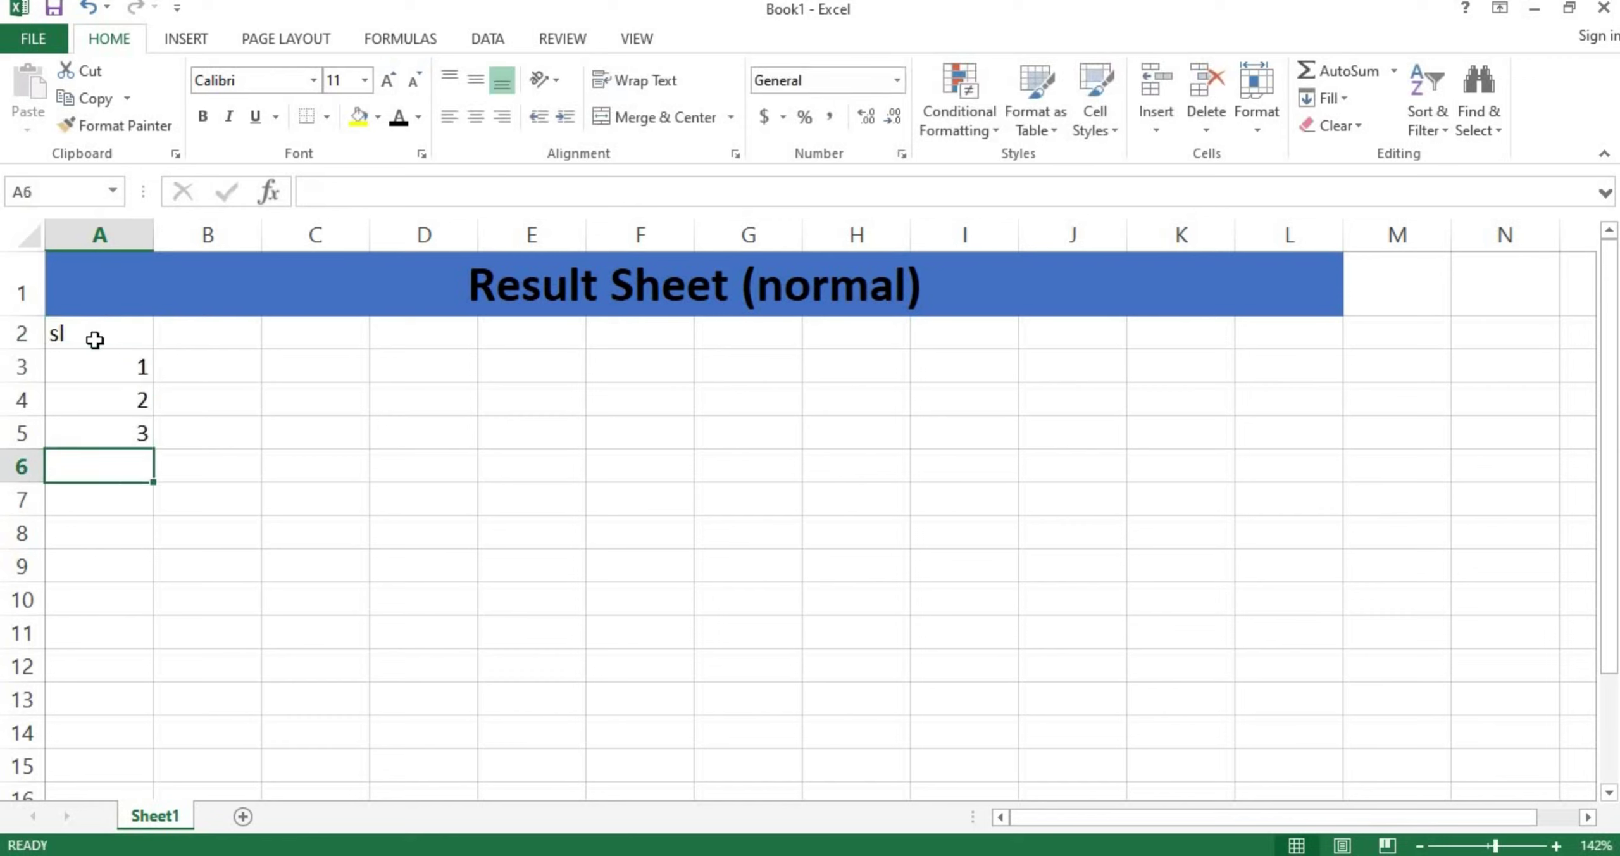
text(4)
key(Return)
text(5)
key(Return)
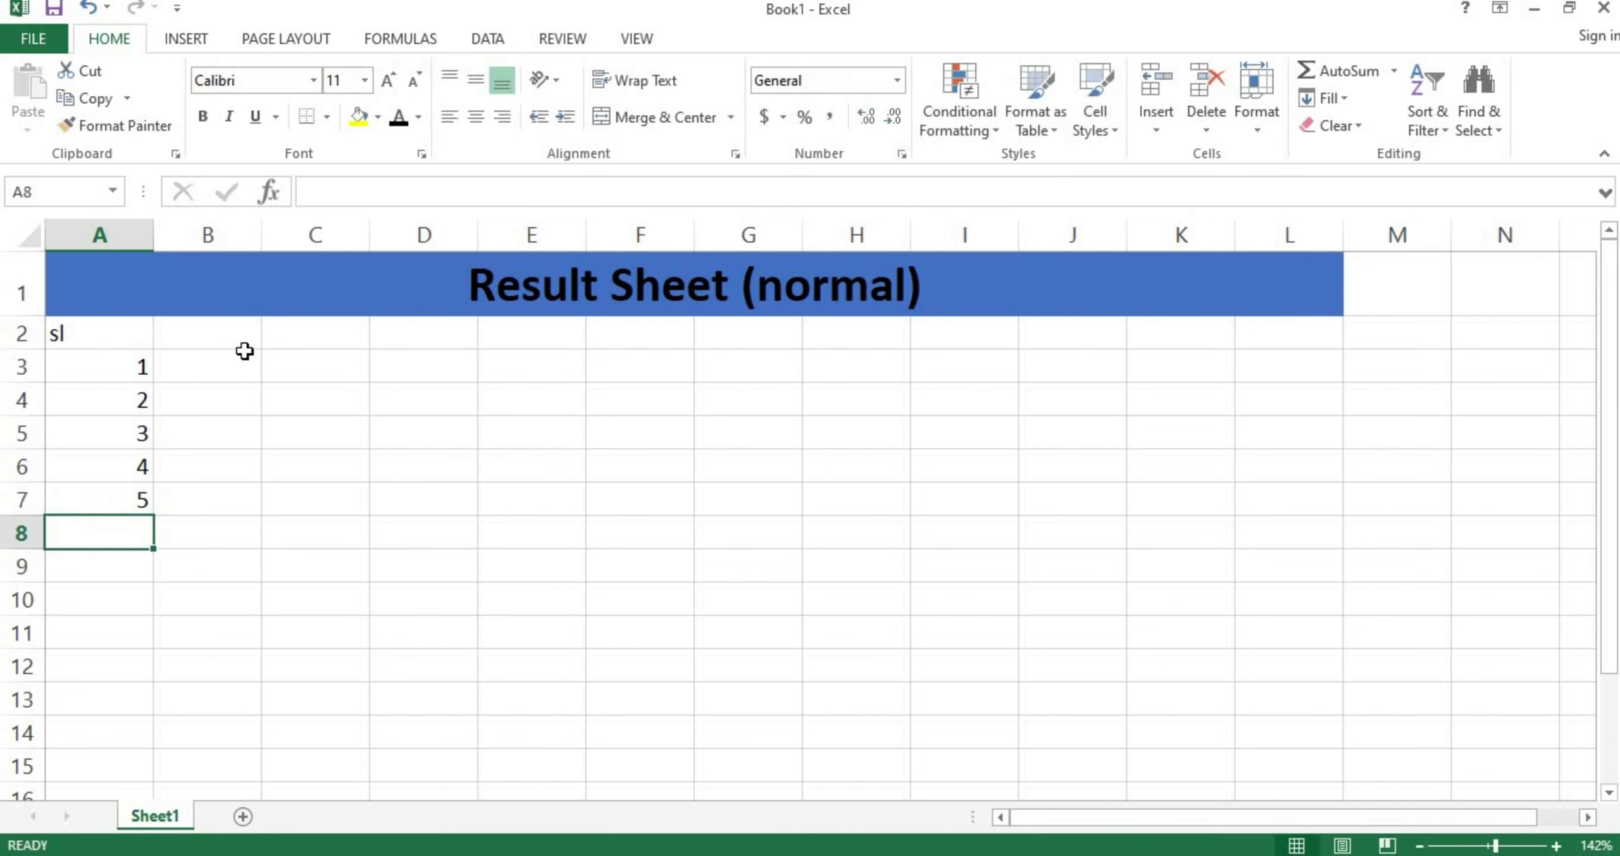
Enter the header "name" in B2 and the five students' names in B3:B7.
click(227, 340)
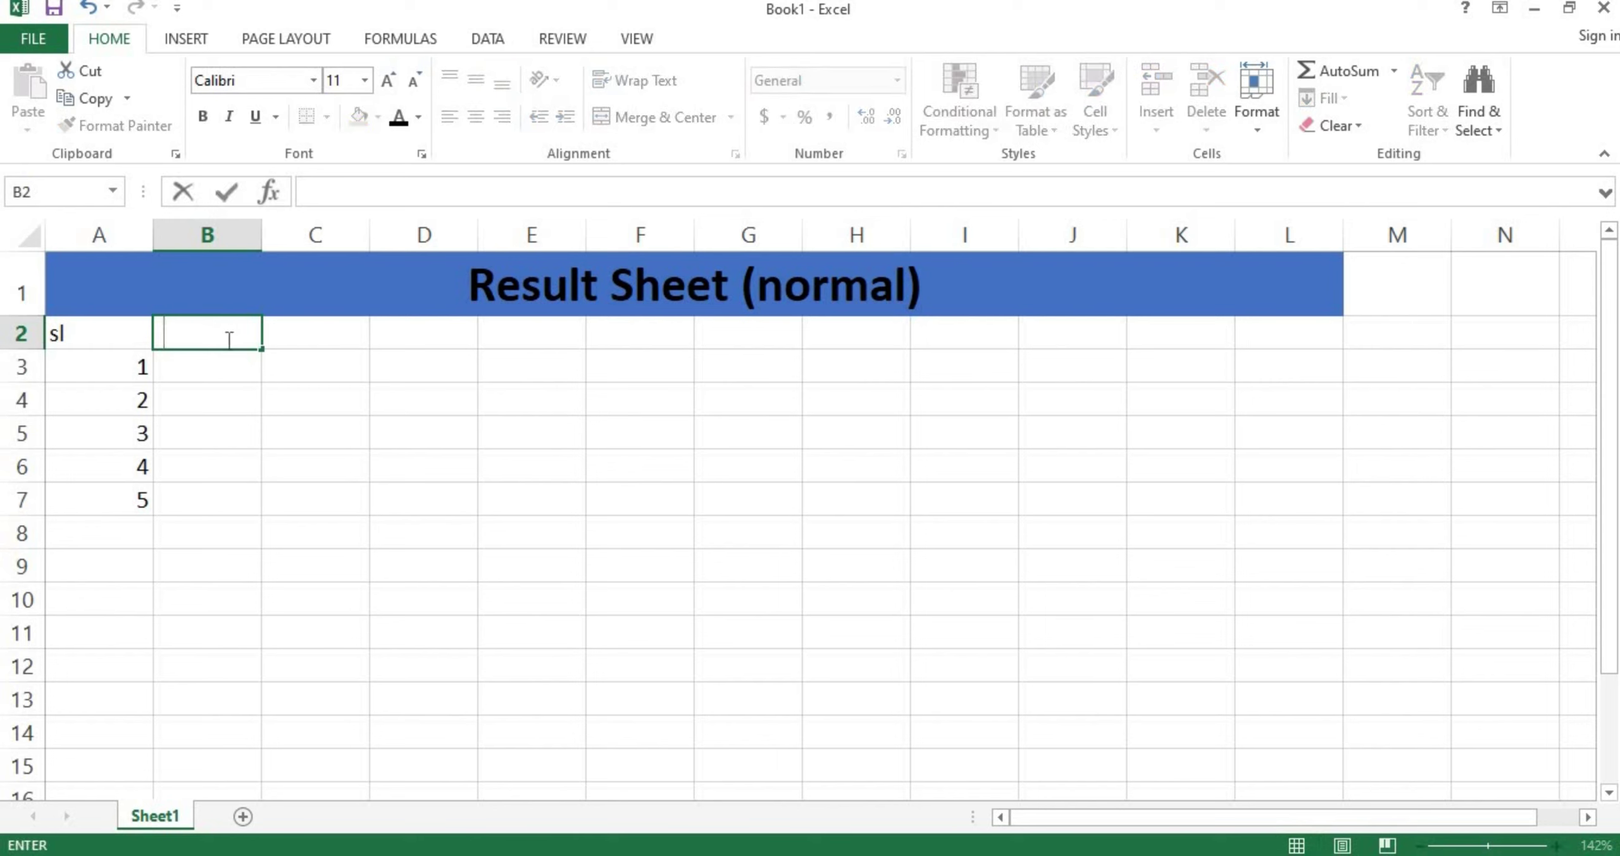
text(name)
key(Return)
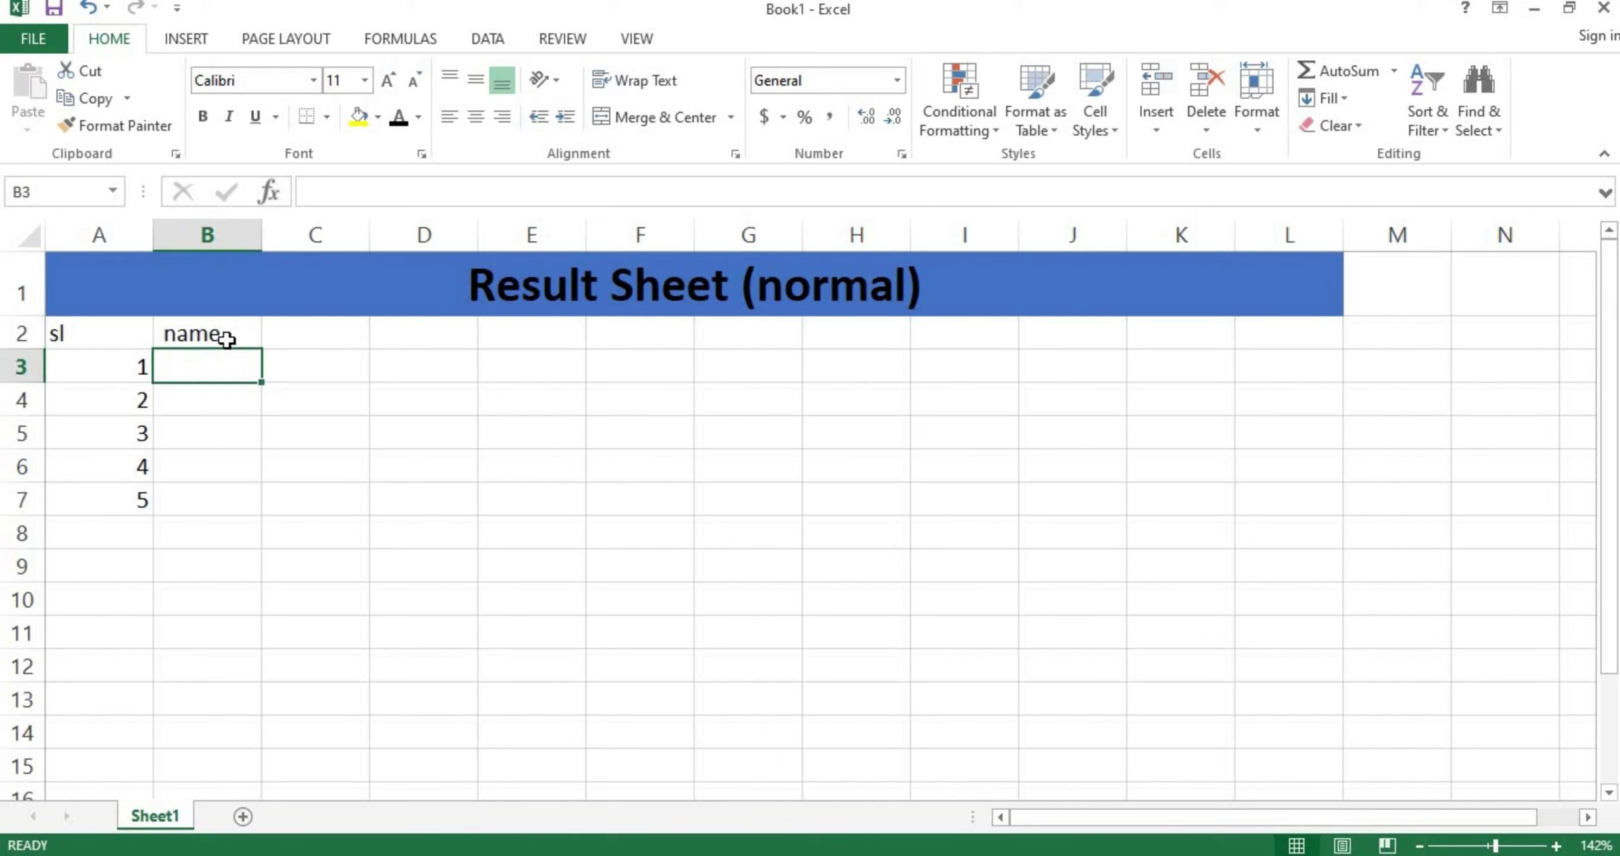
text(Ripon)
key(Return)
text(Rohim)
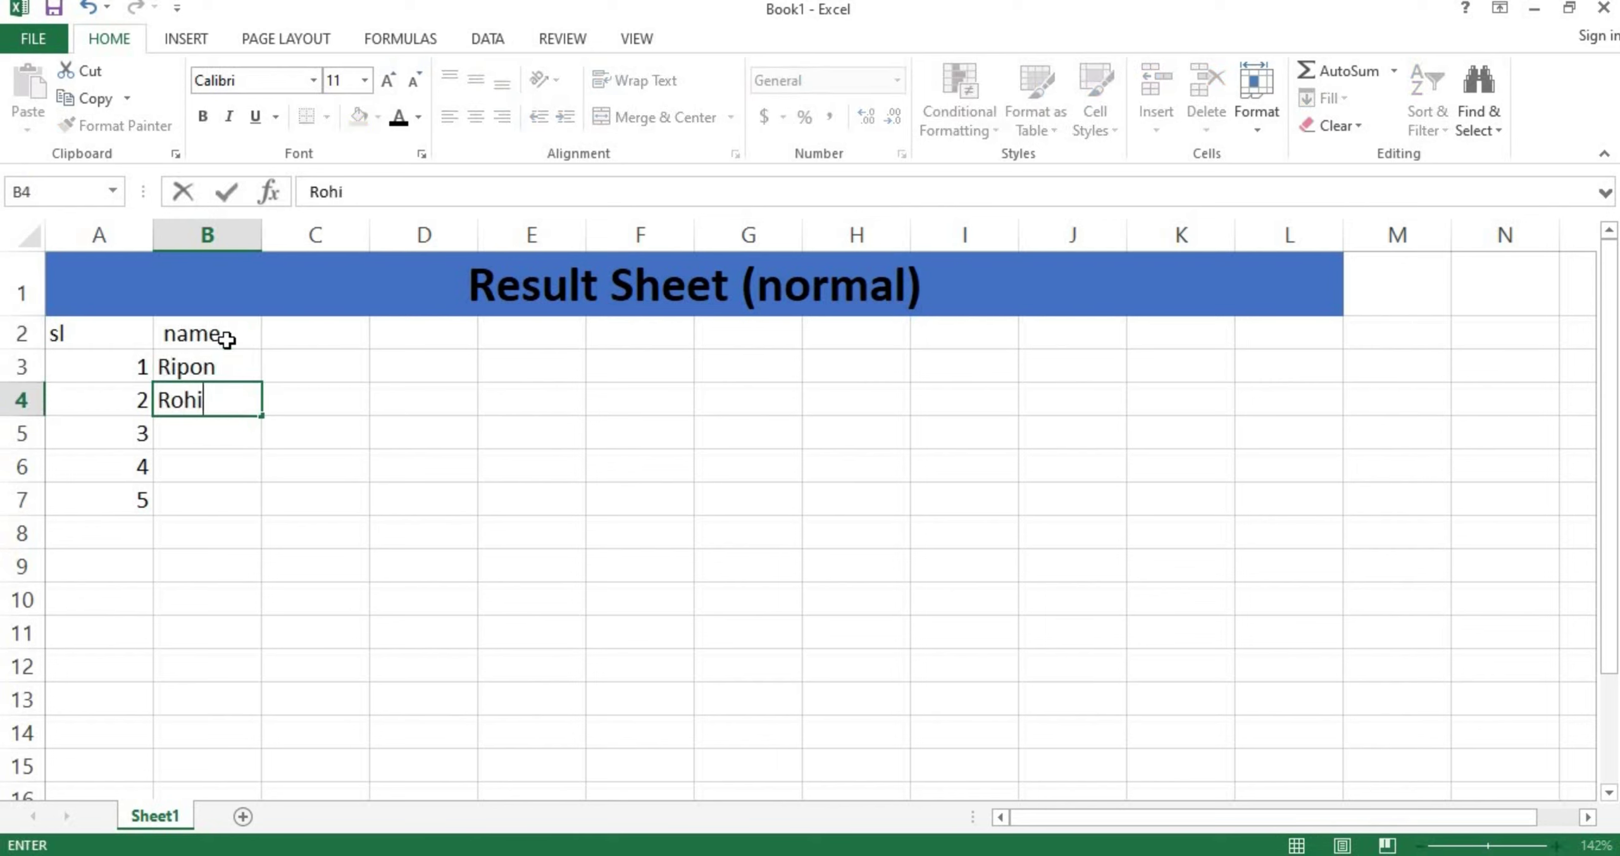
key(Return)
text(Korim)
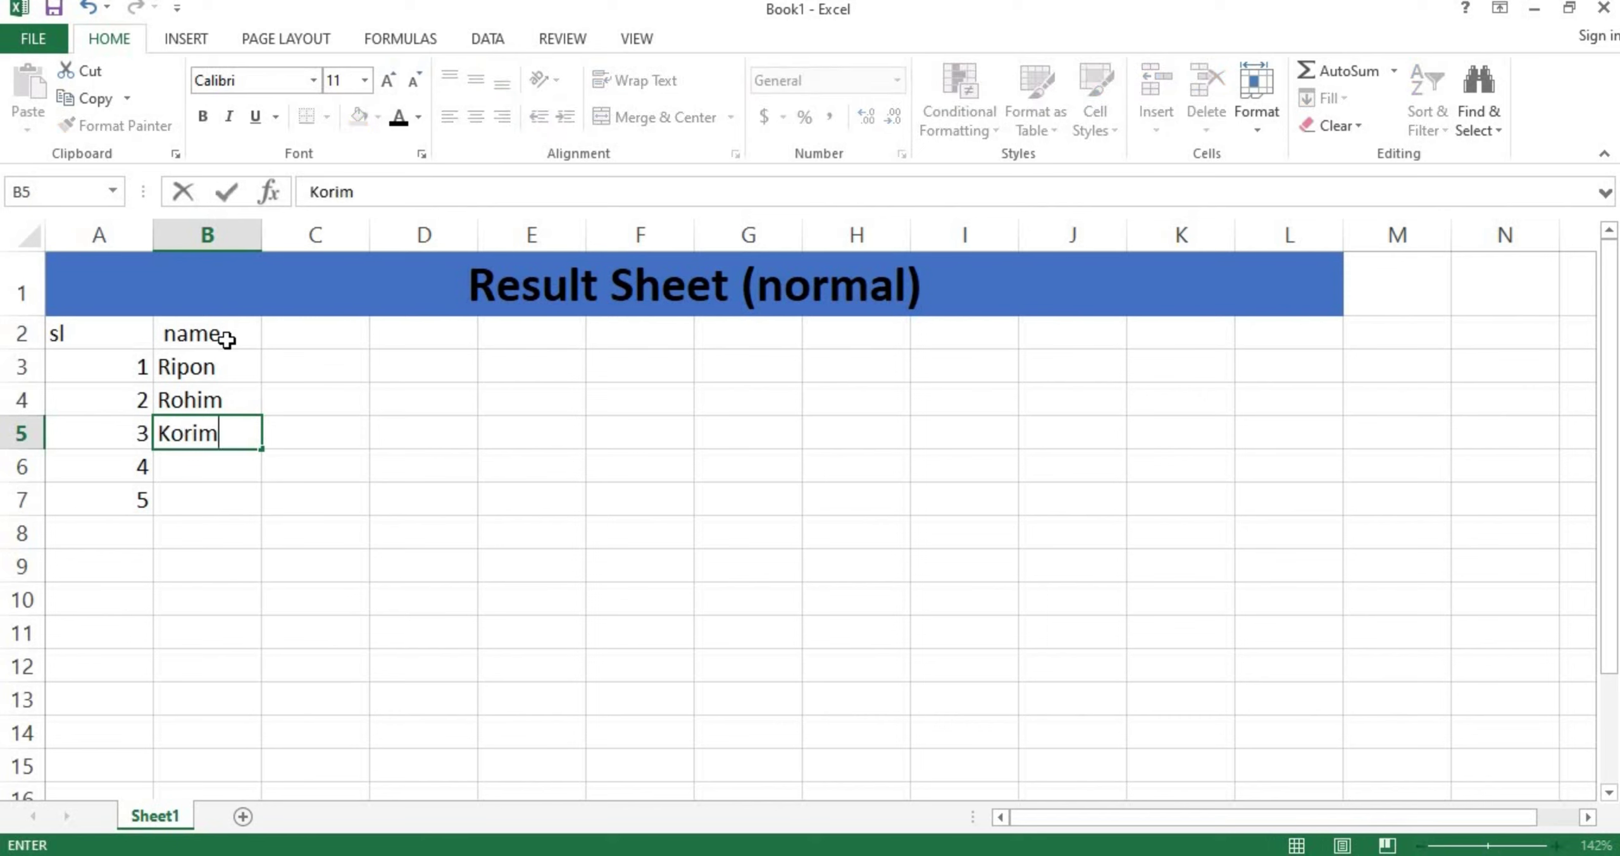
key(Return)
text(Sojib)
key(Return)
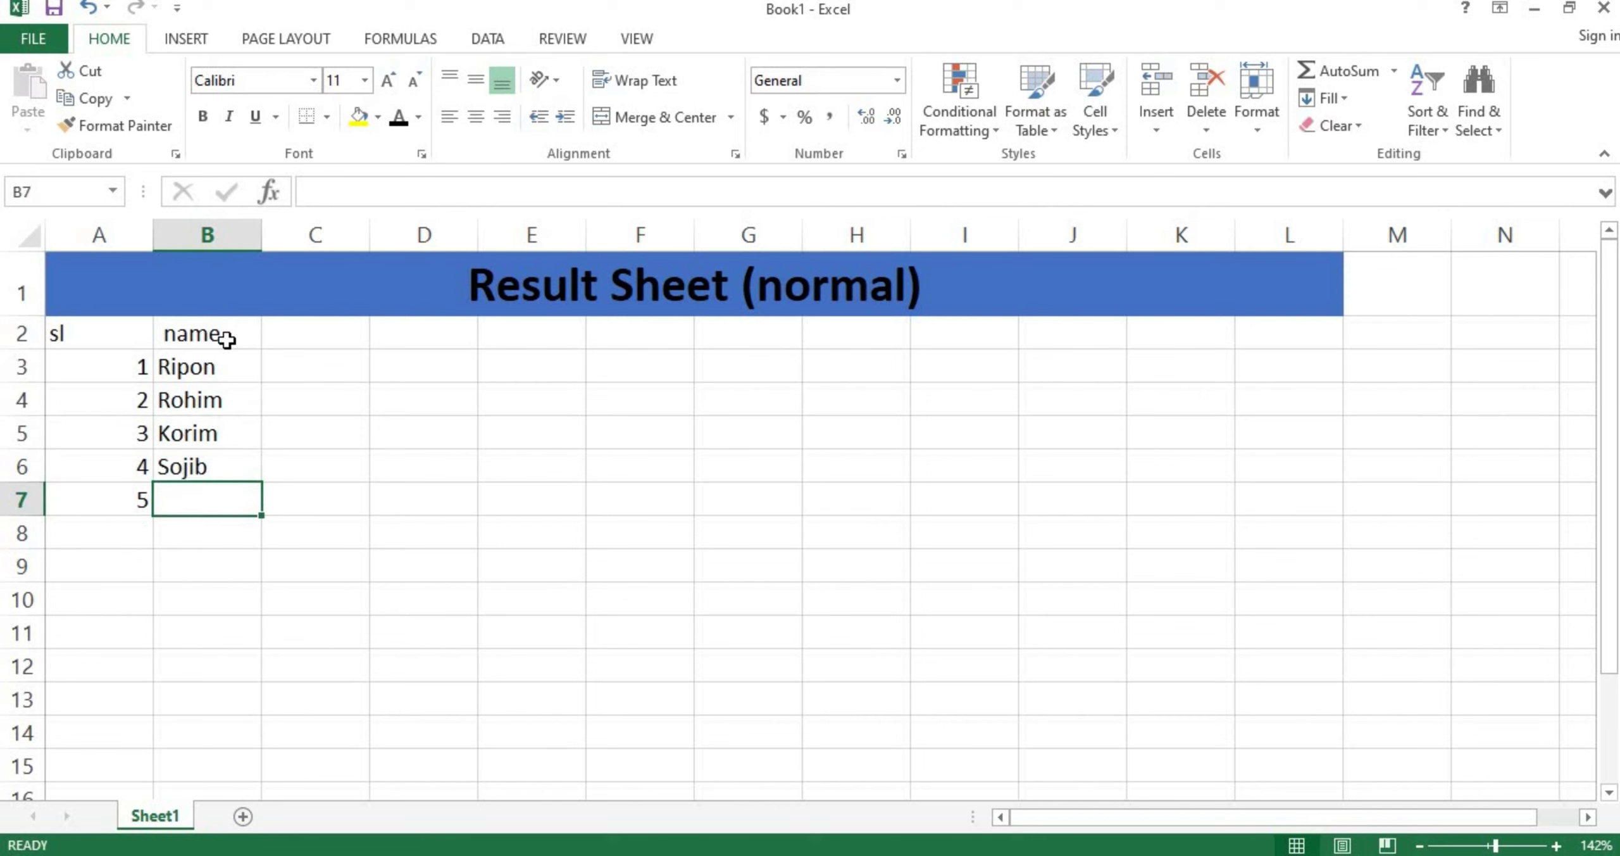
text(Emon)
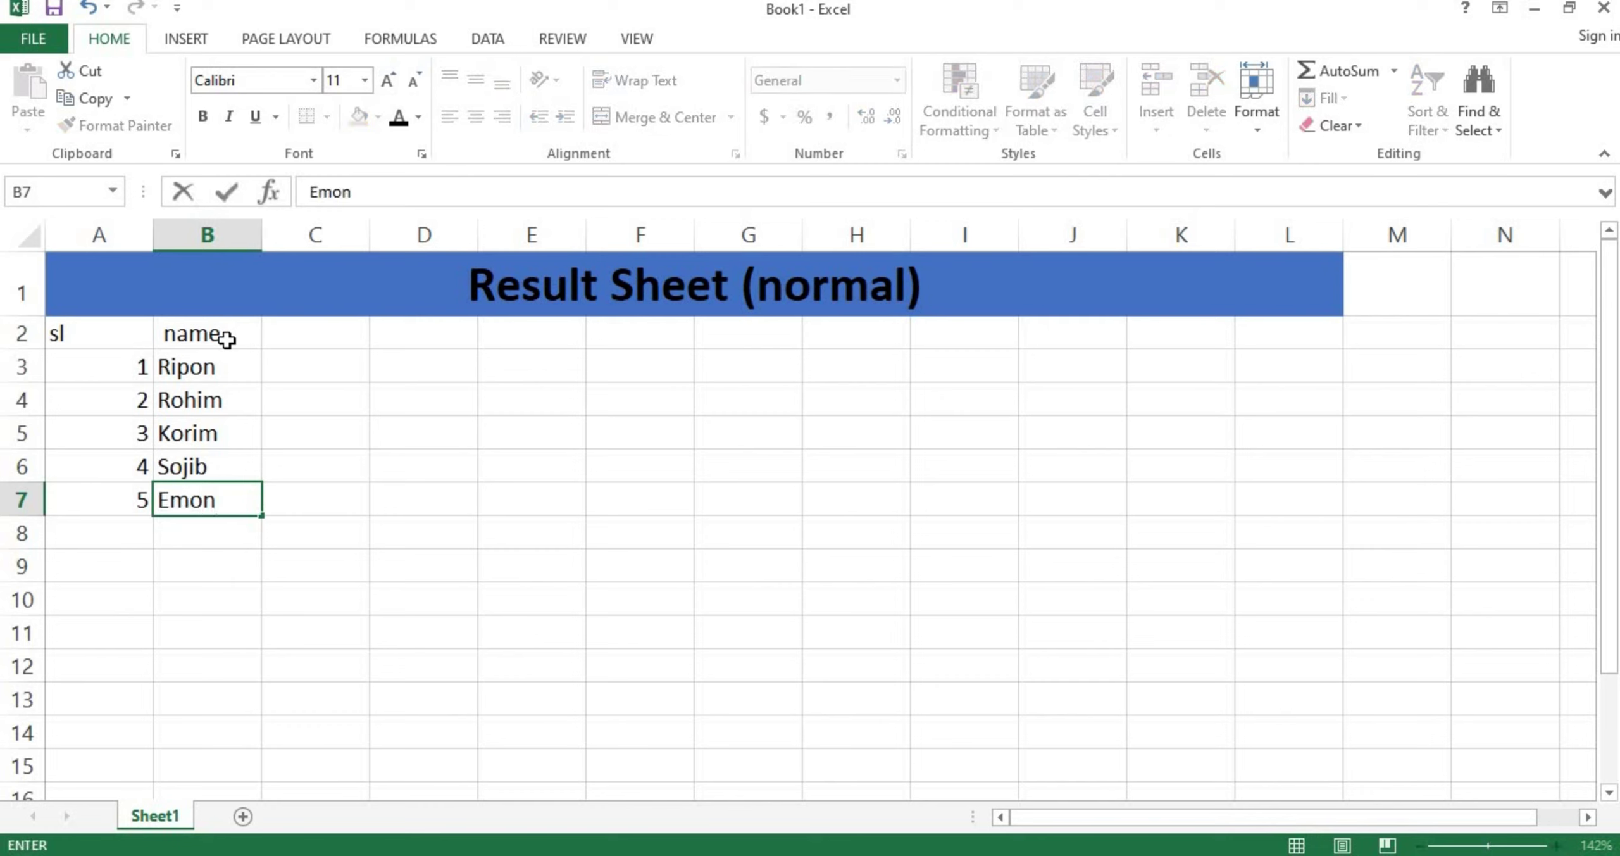
Enter the subject headers "Bangla" in C2 and "English" in D2.
click(304, 331)
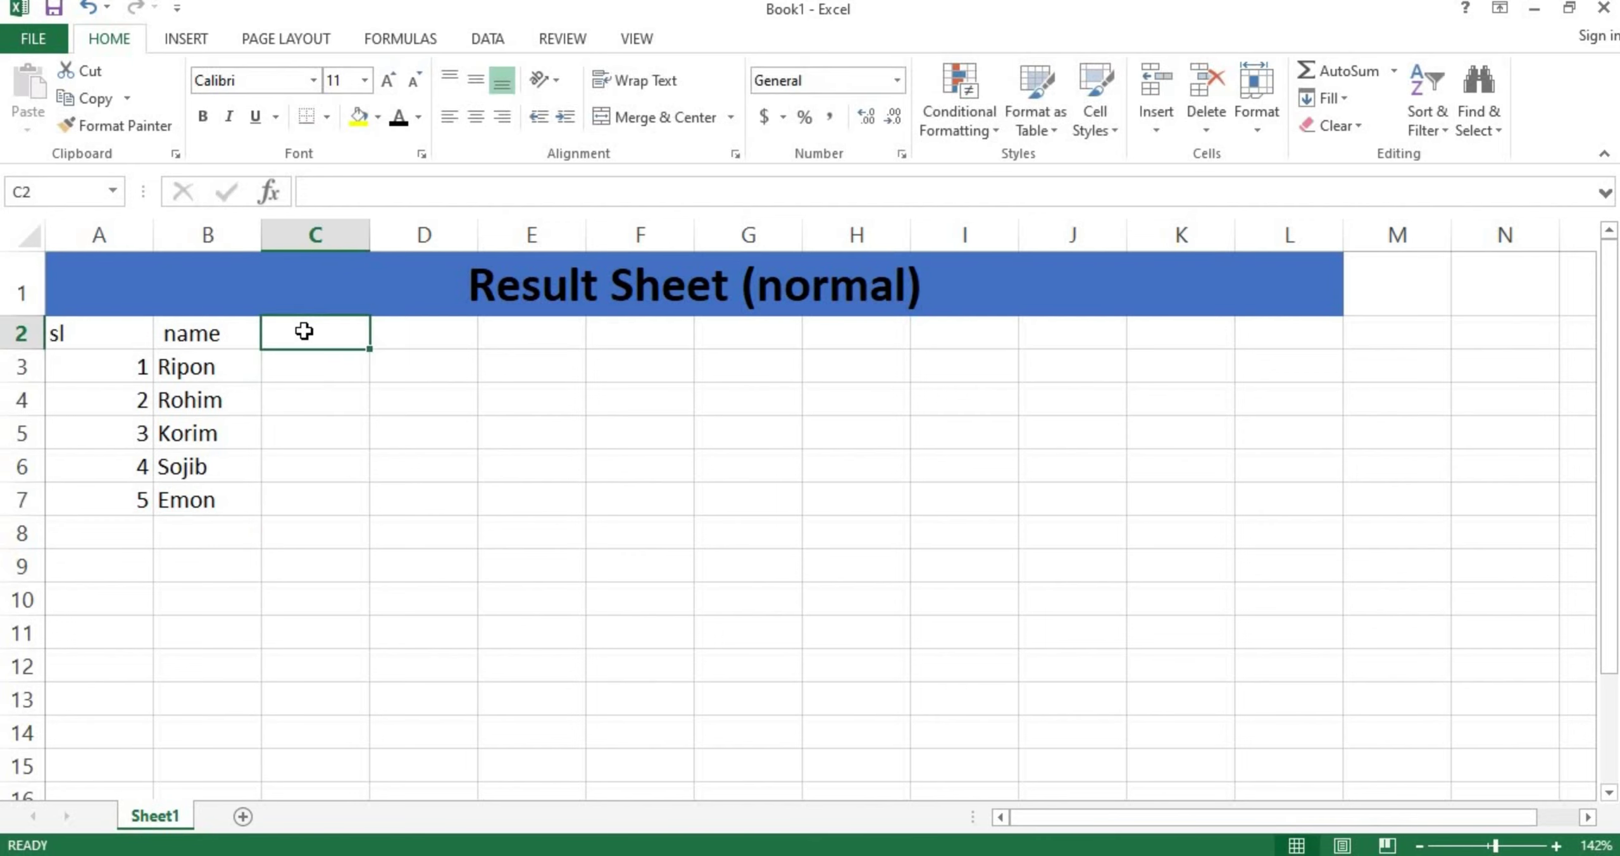
text(Bangla)
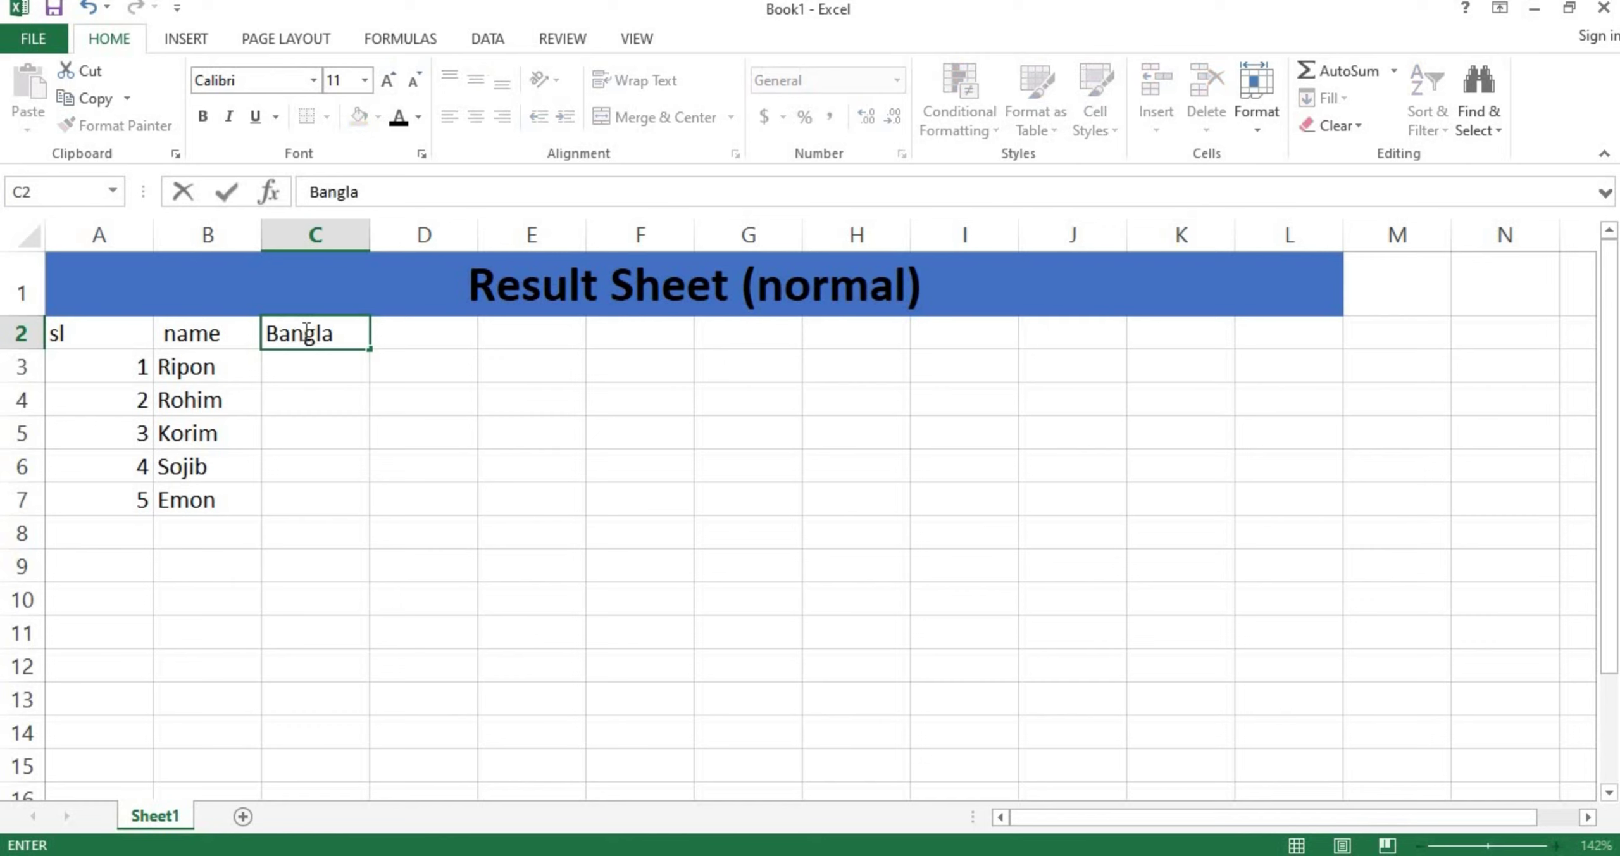
key(Tab)
text(Englihs)
key(BackSpace)
key(BackSpace)
text(sh)
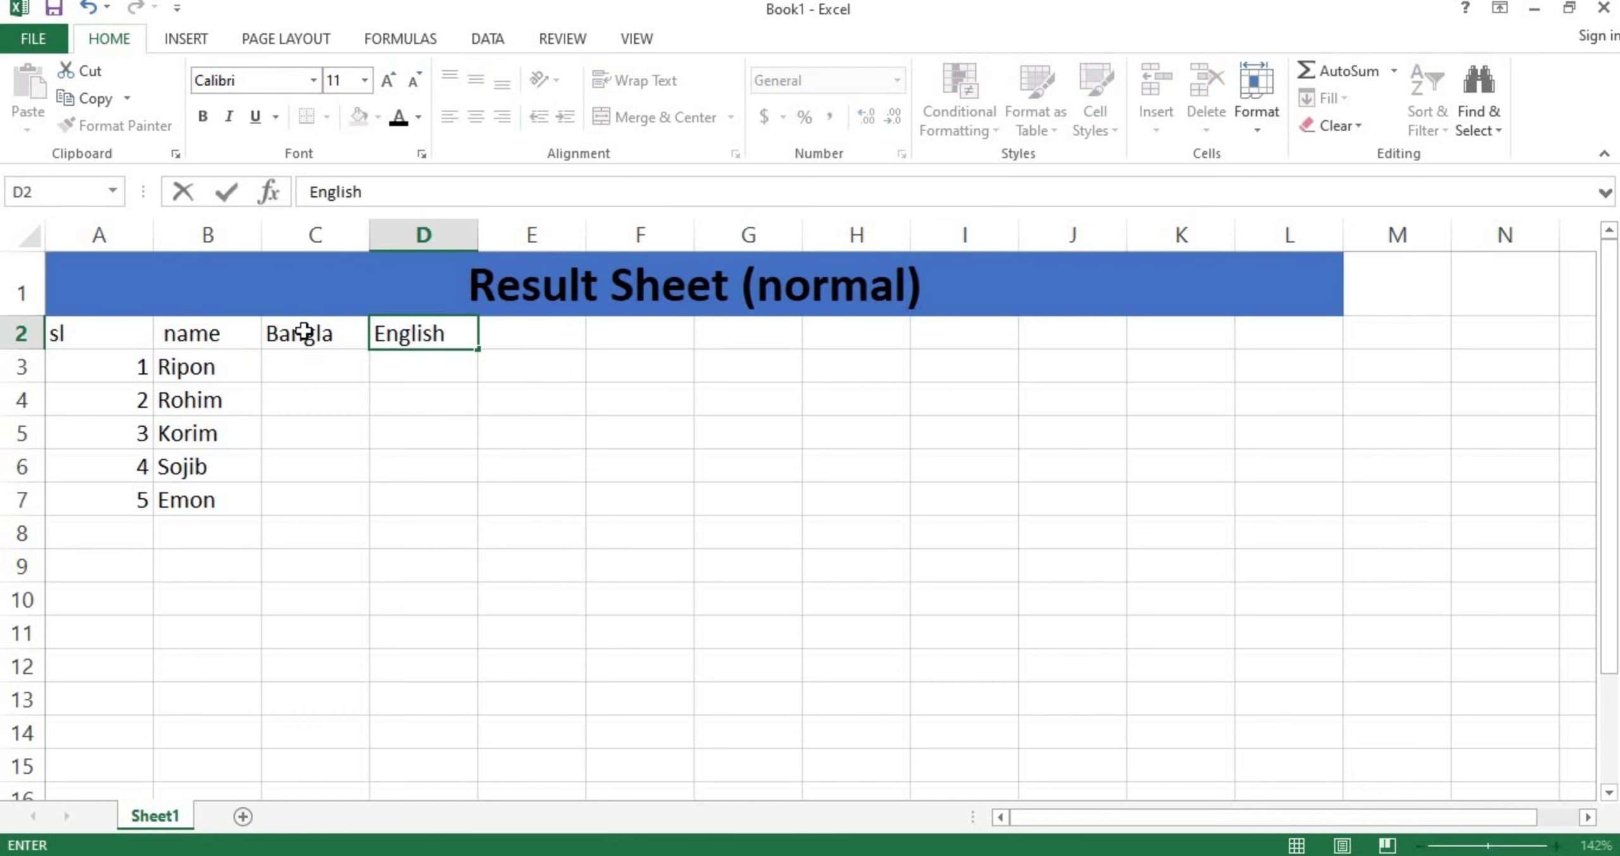
Enter the subject headers "Math", "S.Science" and "G.Scince" in E2:G2.
key(Tab)
text(Math)
key(Tab)
text(S.Sc)
key(BackSpace)
text(c)
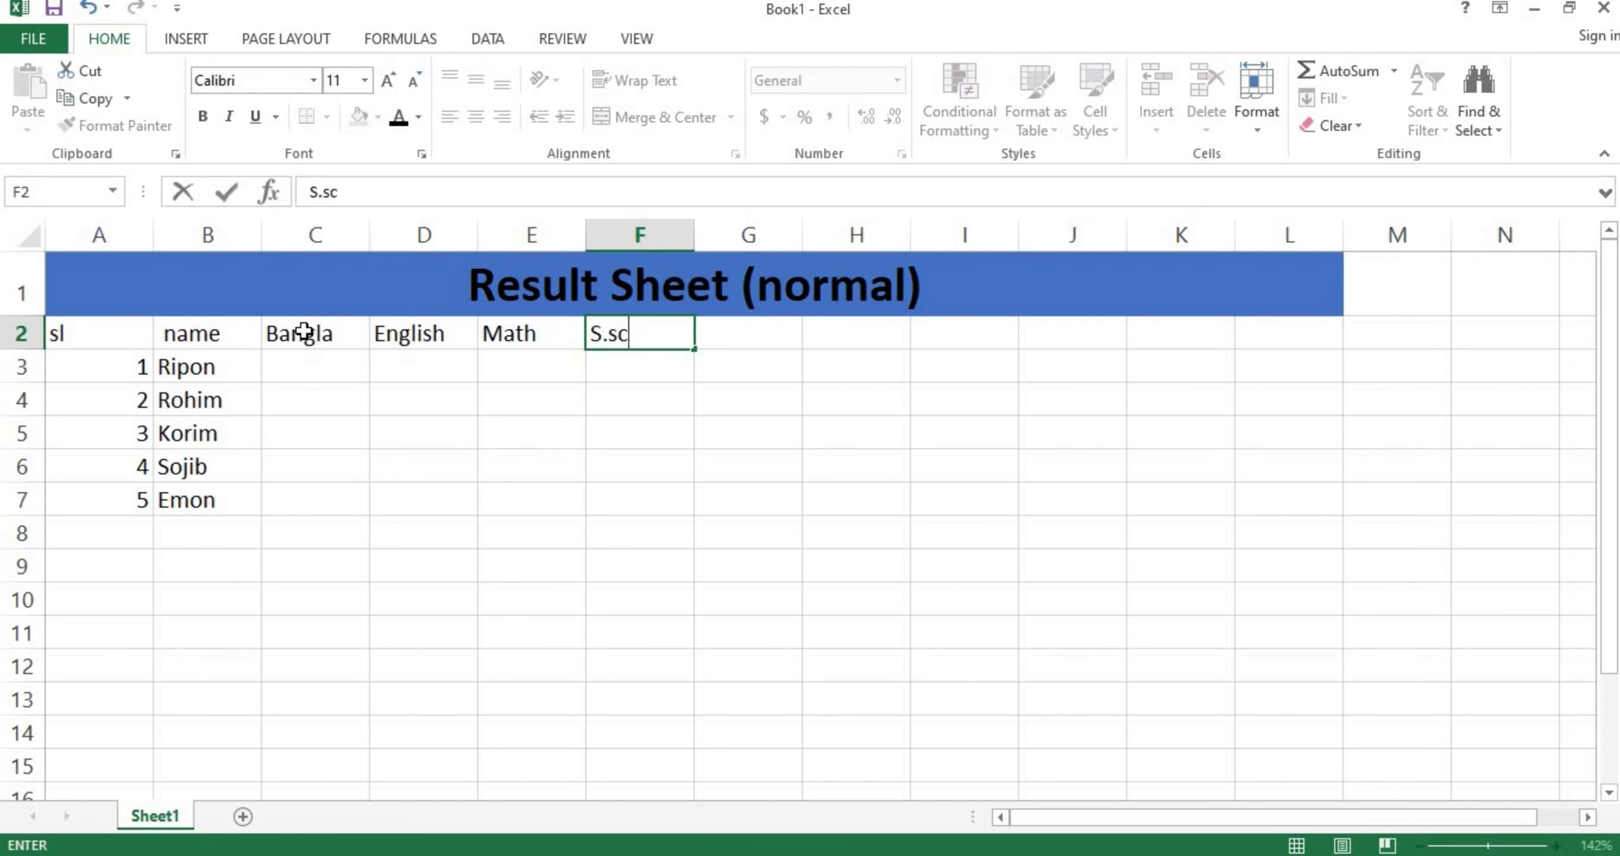
text(ience)
key(Tab)
text(G)
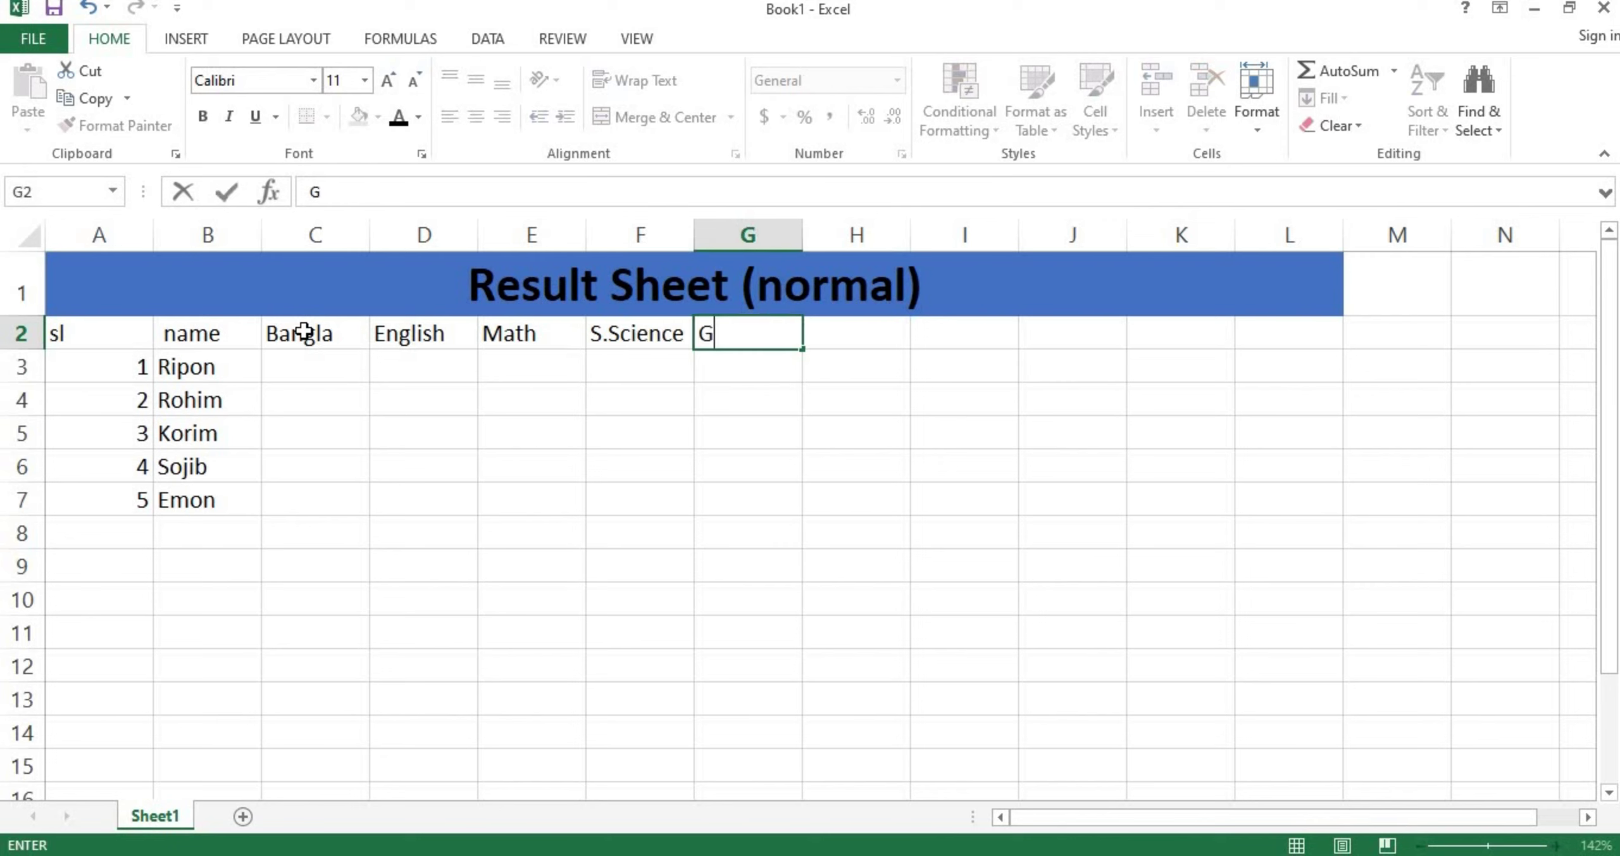
text(.Scince)
key(Tab)
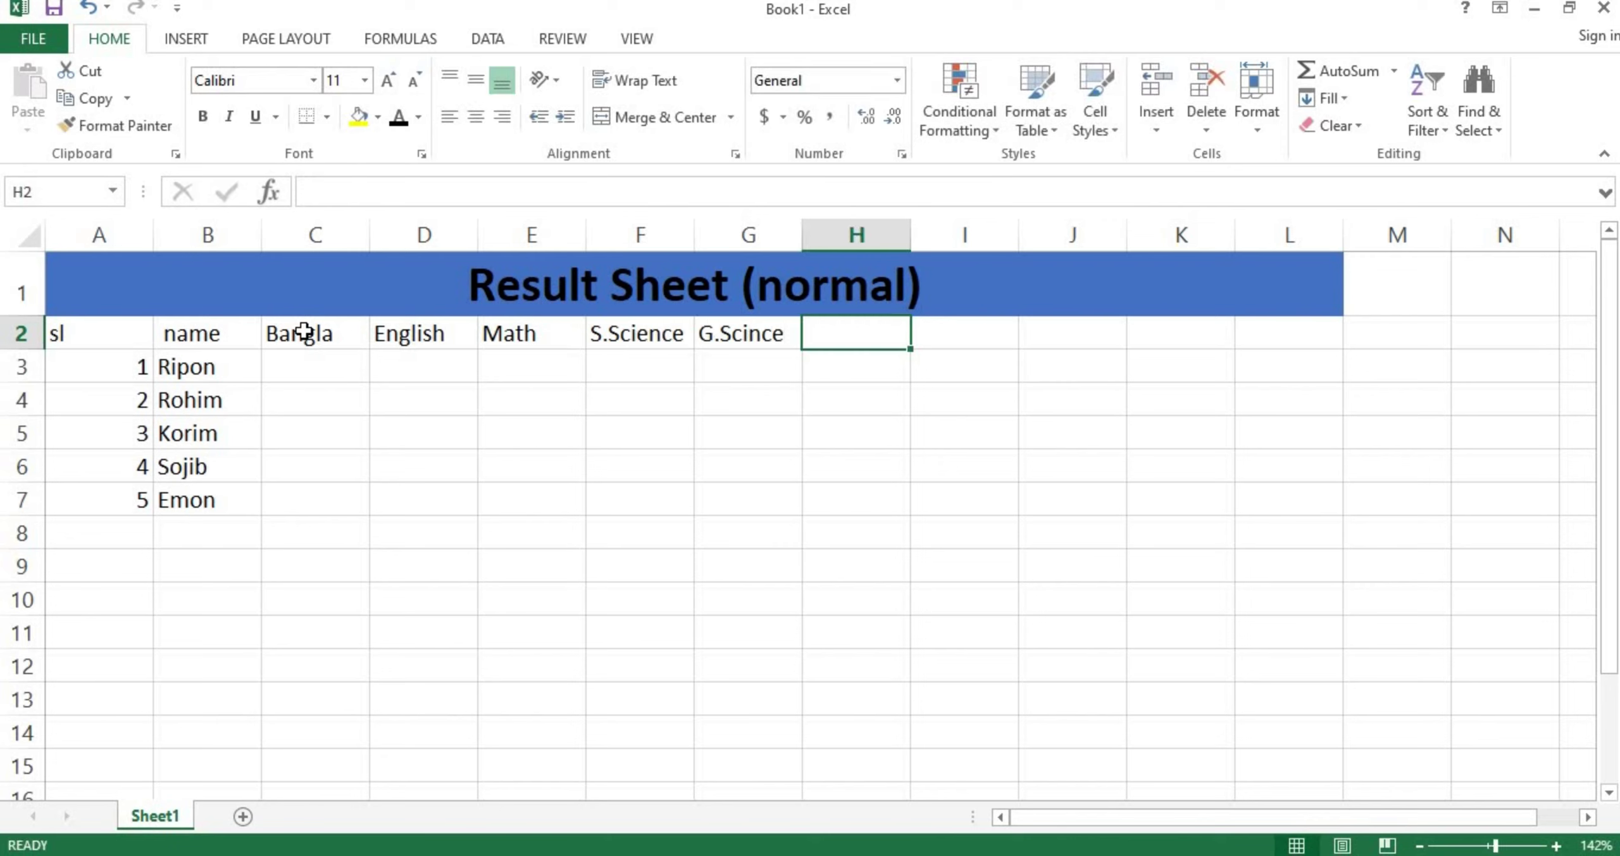
Enter the subject headers "Religion", "ICT" and "H.Eco" in H2:J2.
text(Religion)
key(Tab)
text(ICT)
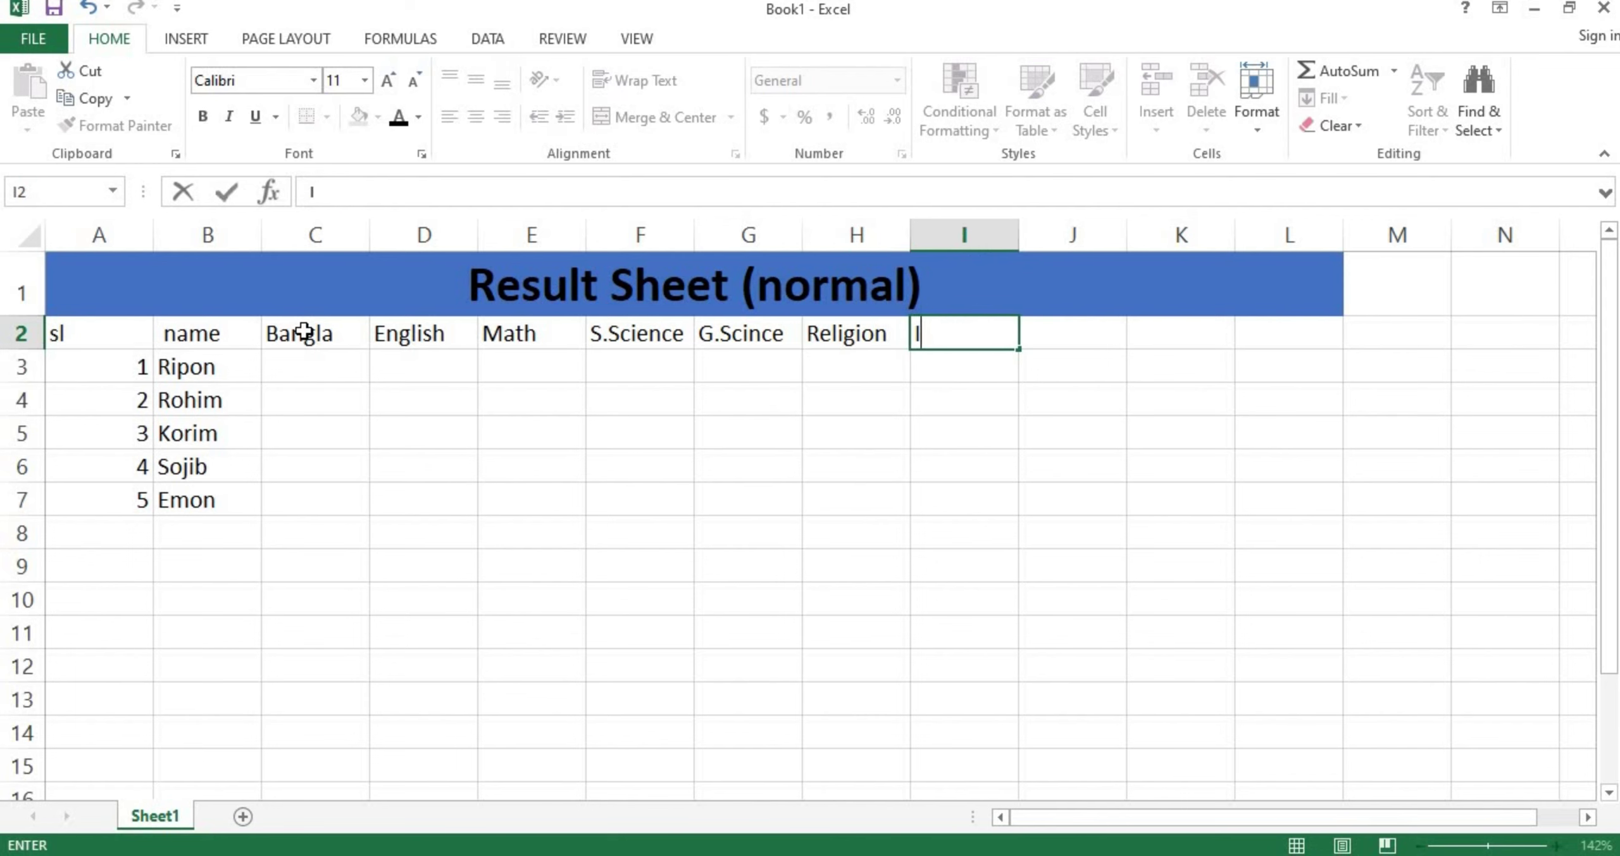
key(Tab)
text(H.Eco)
Enter the summary headers "Total", "Average", "Max" and "Min" in K2:N2.
key(Tab)
text(Total)
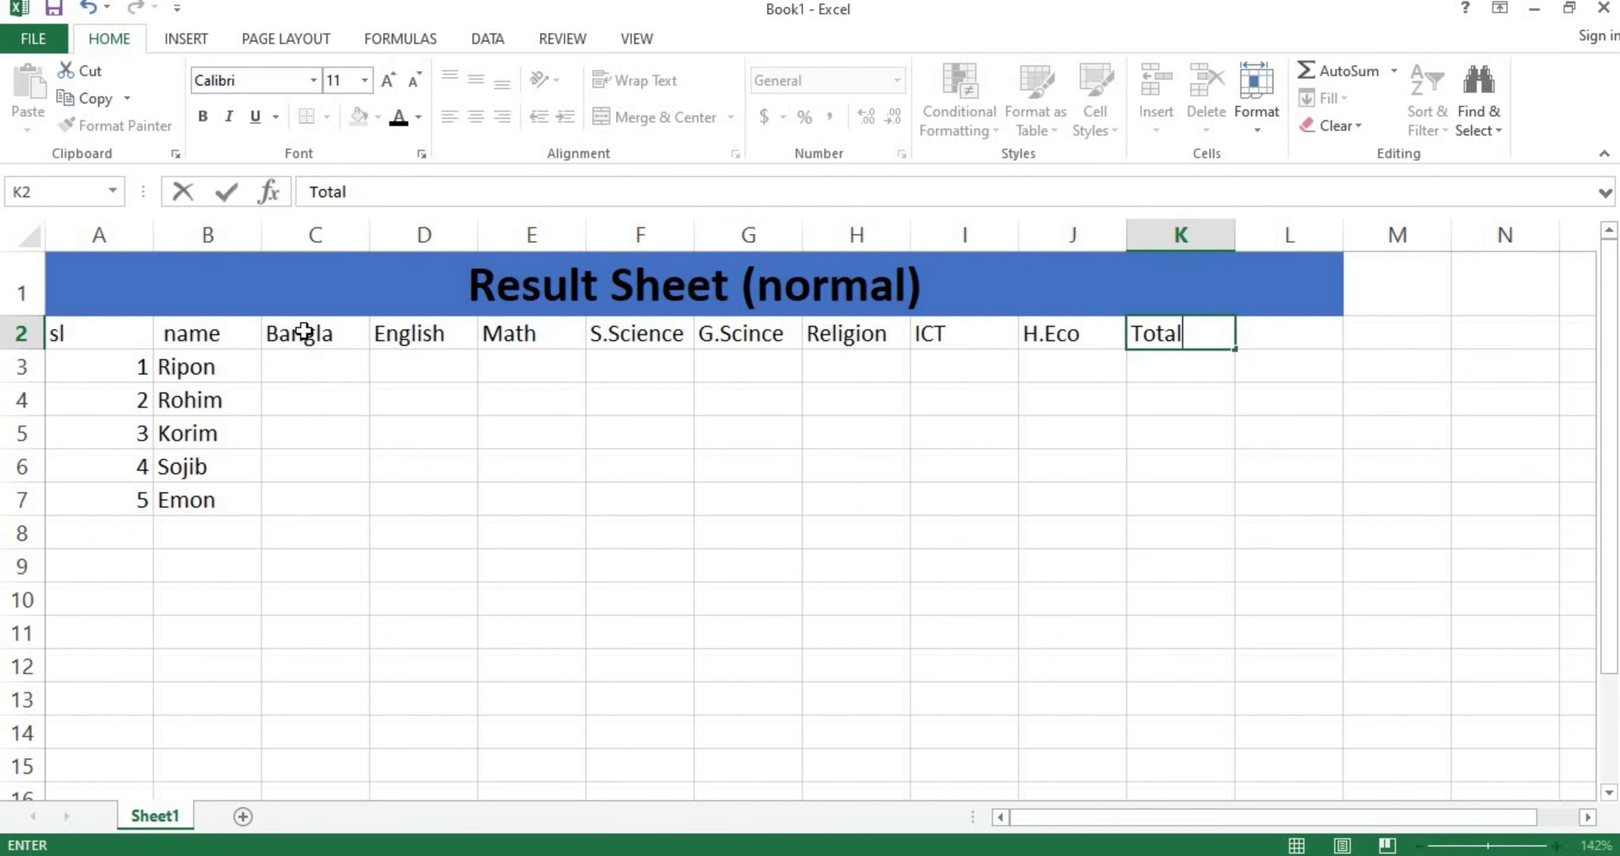
key(Tab)
text(Average)
key(Tab)
text(Max)
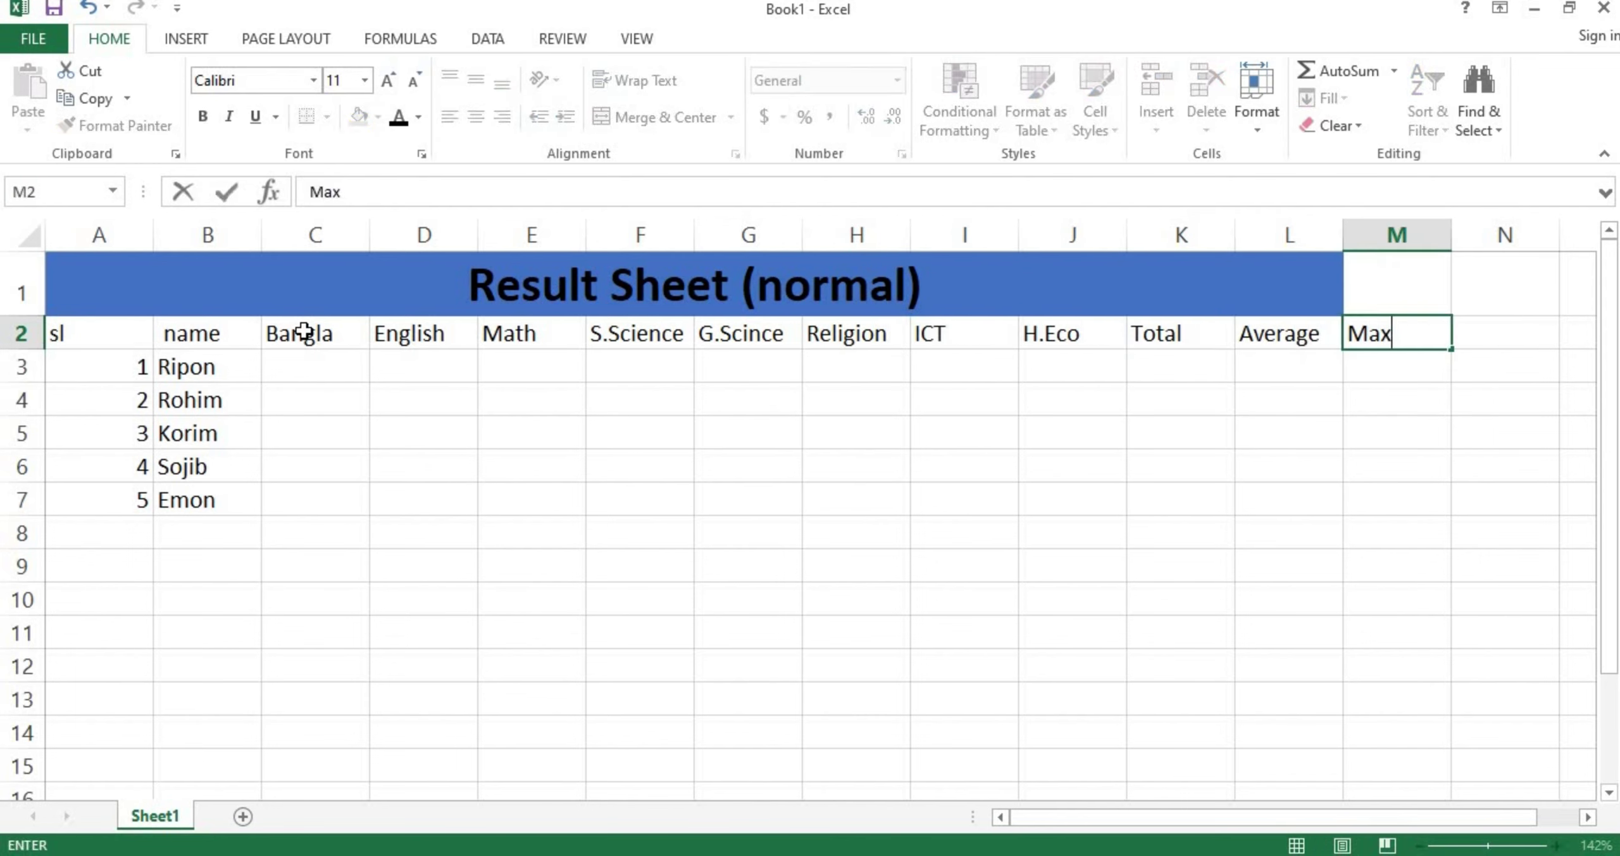
key(Tab)
text(Min)
Extend the merged and centred title so that it spans A1:N1.
drag(203, 285, 1507, 285)
click(607, 116)
click(607, 116)
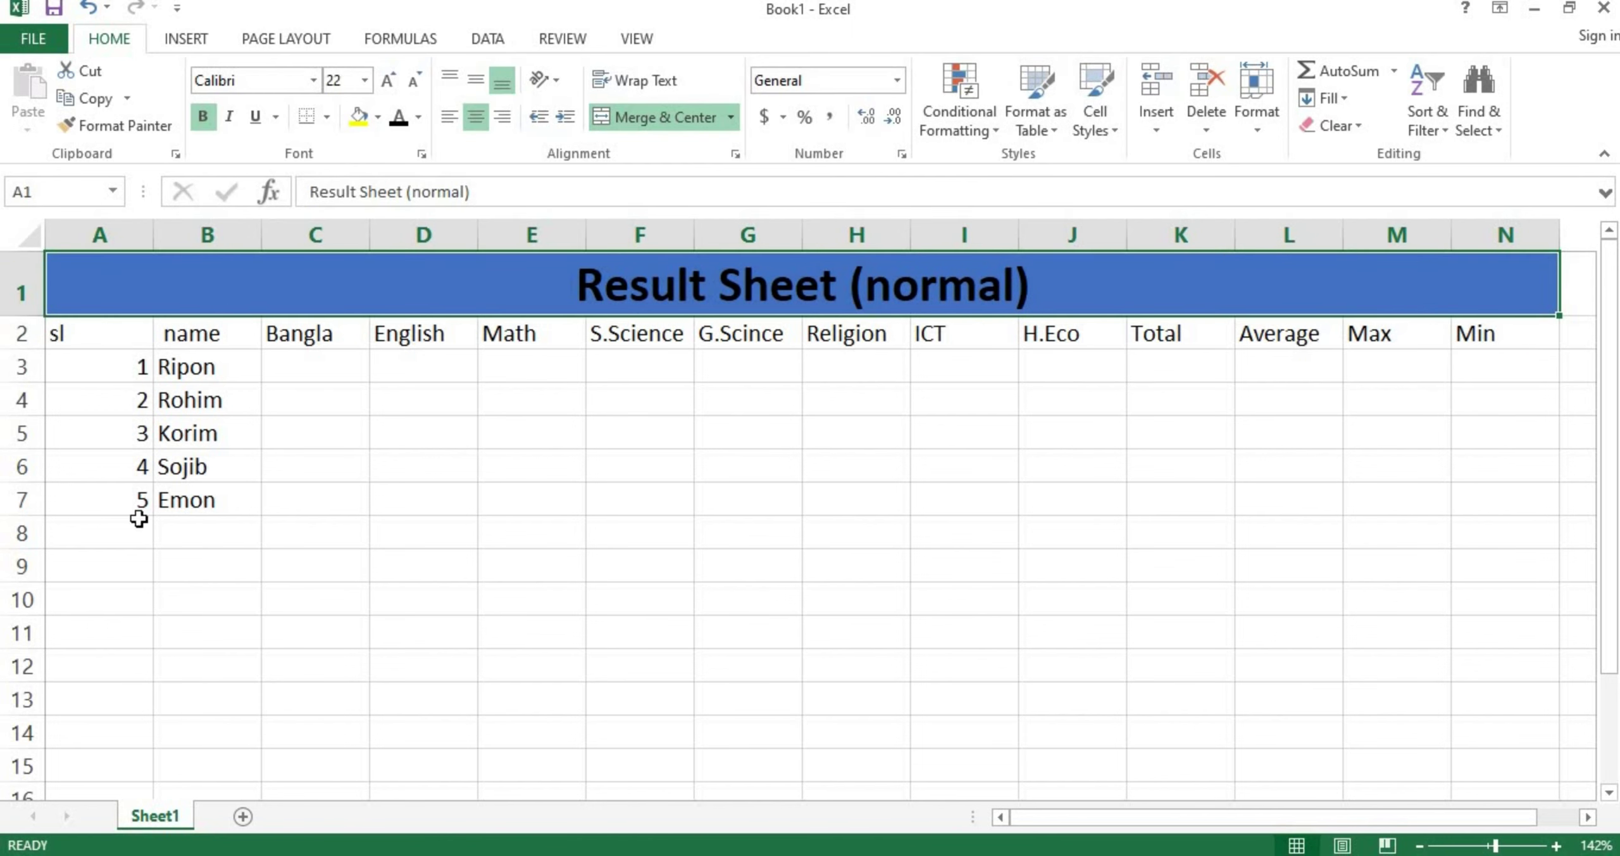
Apply all borders to the table range A2:N7.
drag(95, 333, 1492, 502)
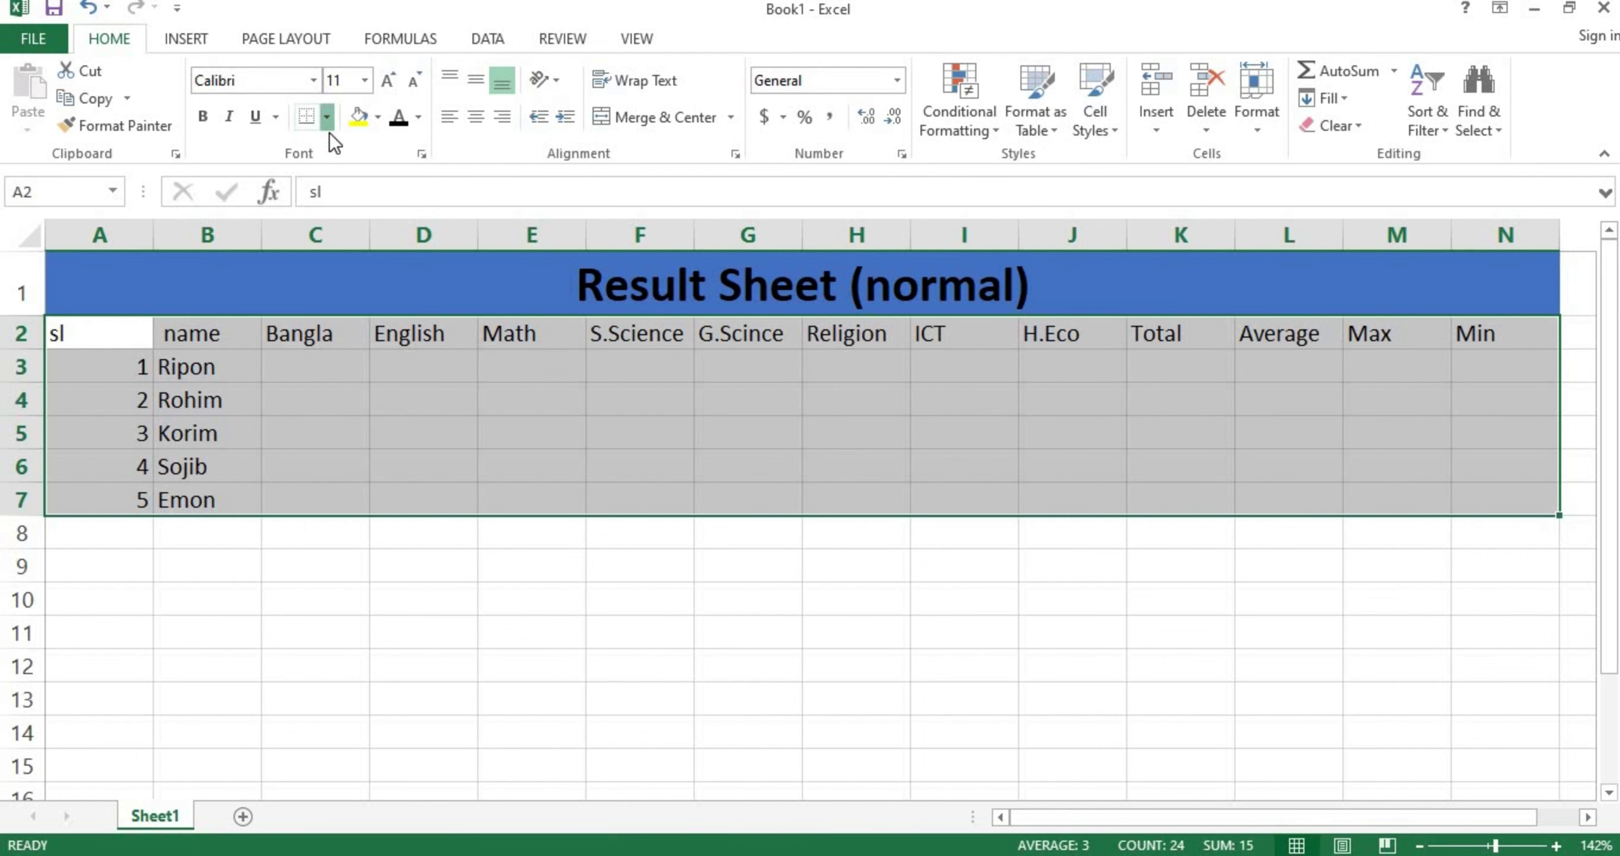
click(326, 116)
click(394, 324)
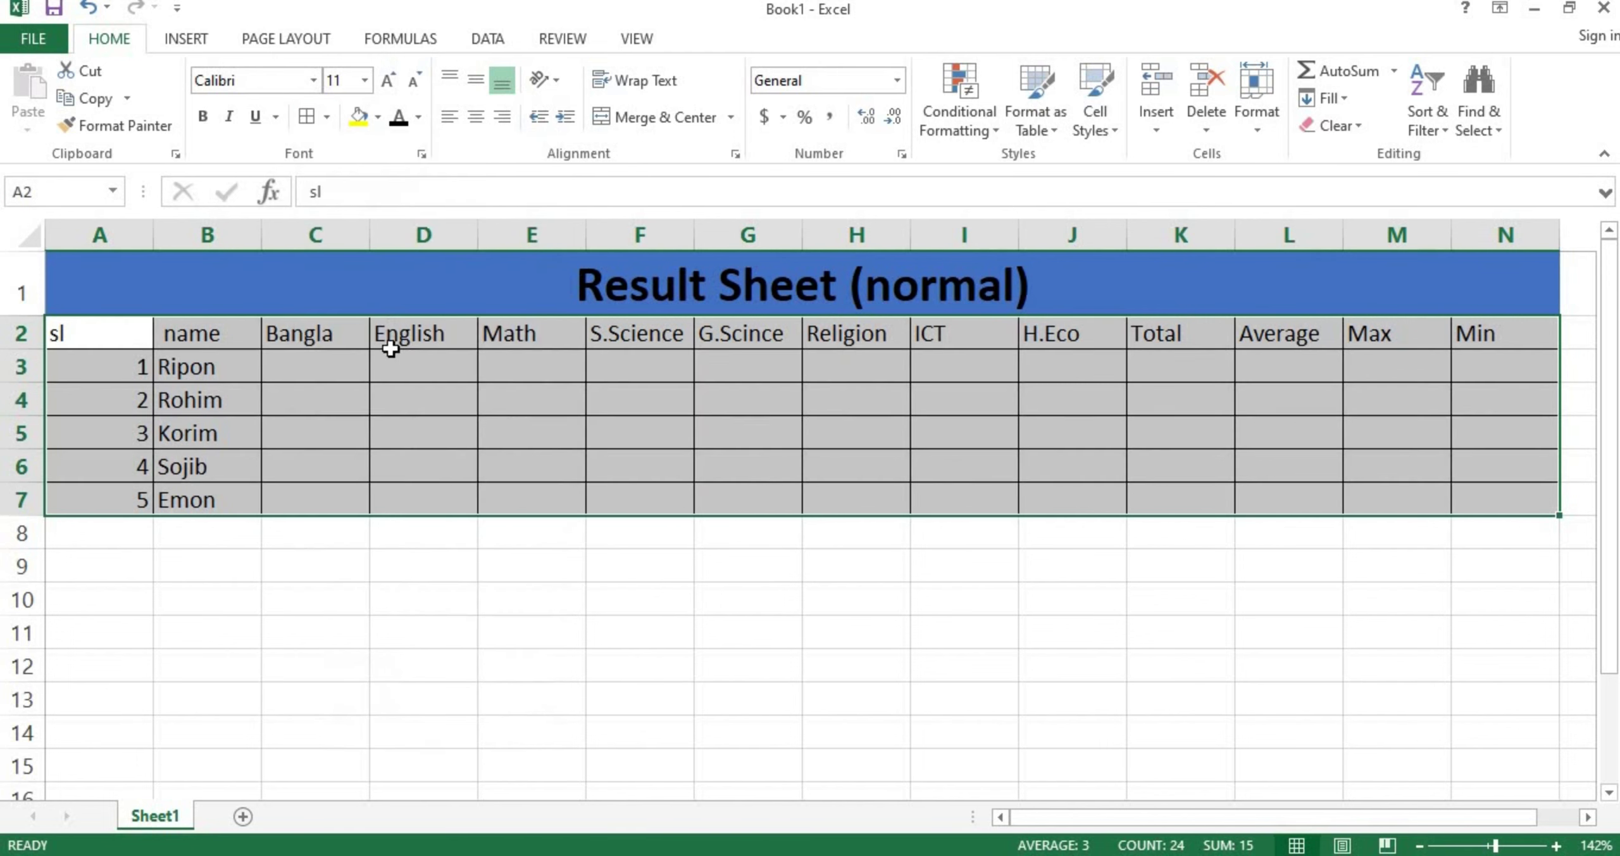
AutoFit the widths of the Bangla, English, Math, ICT and H.Eco columns to their contents.
click(300, 370)
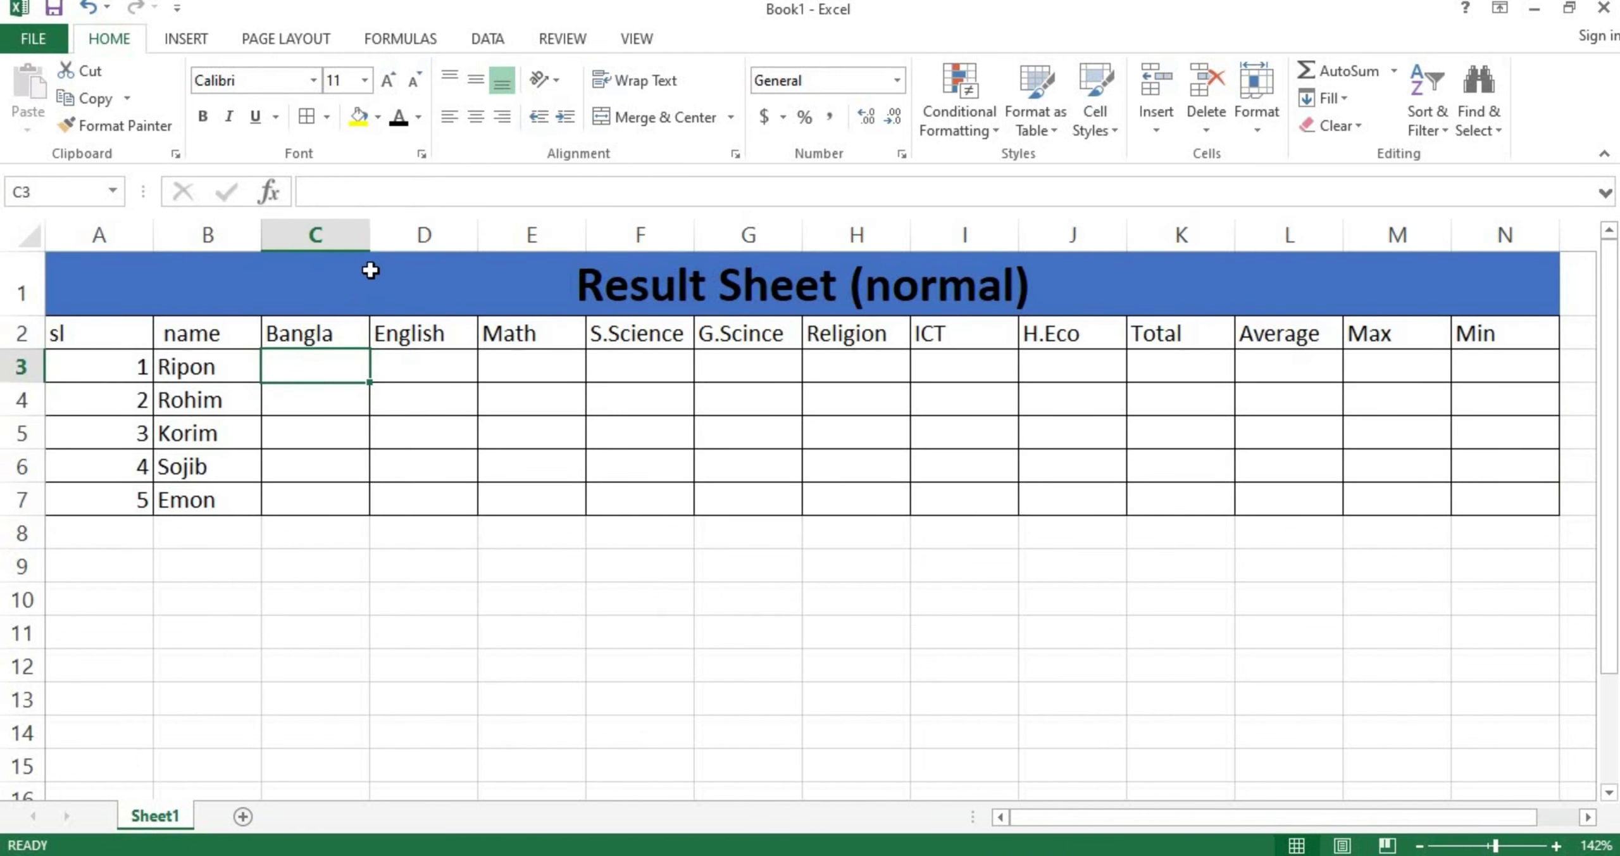
double_click(368, 235)
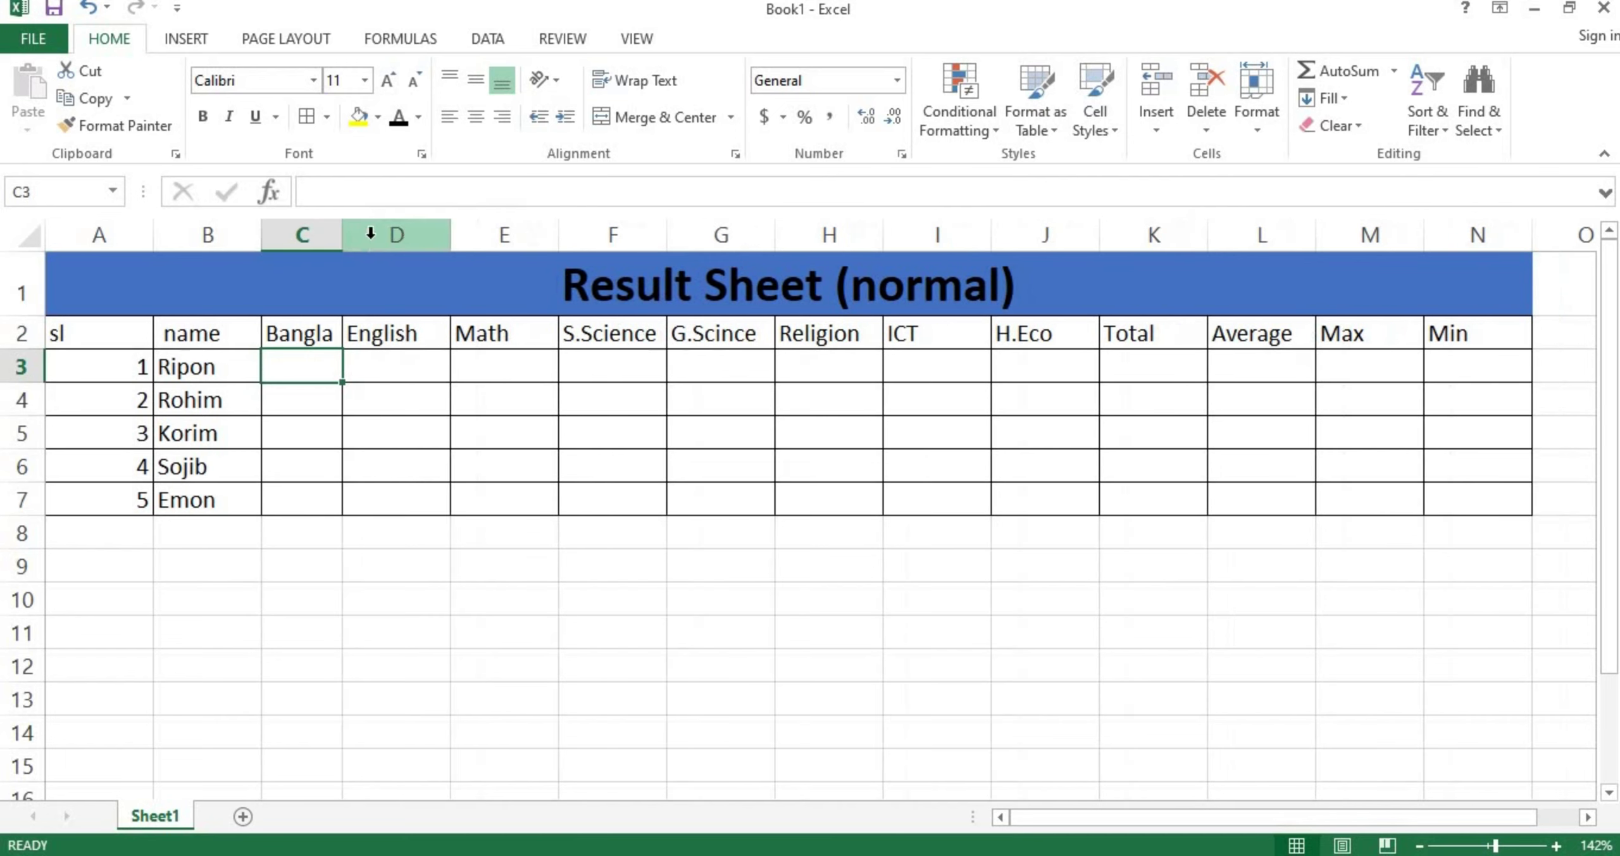
double_click(448, 237)
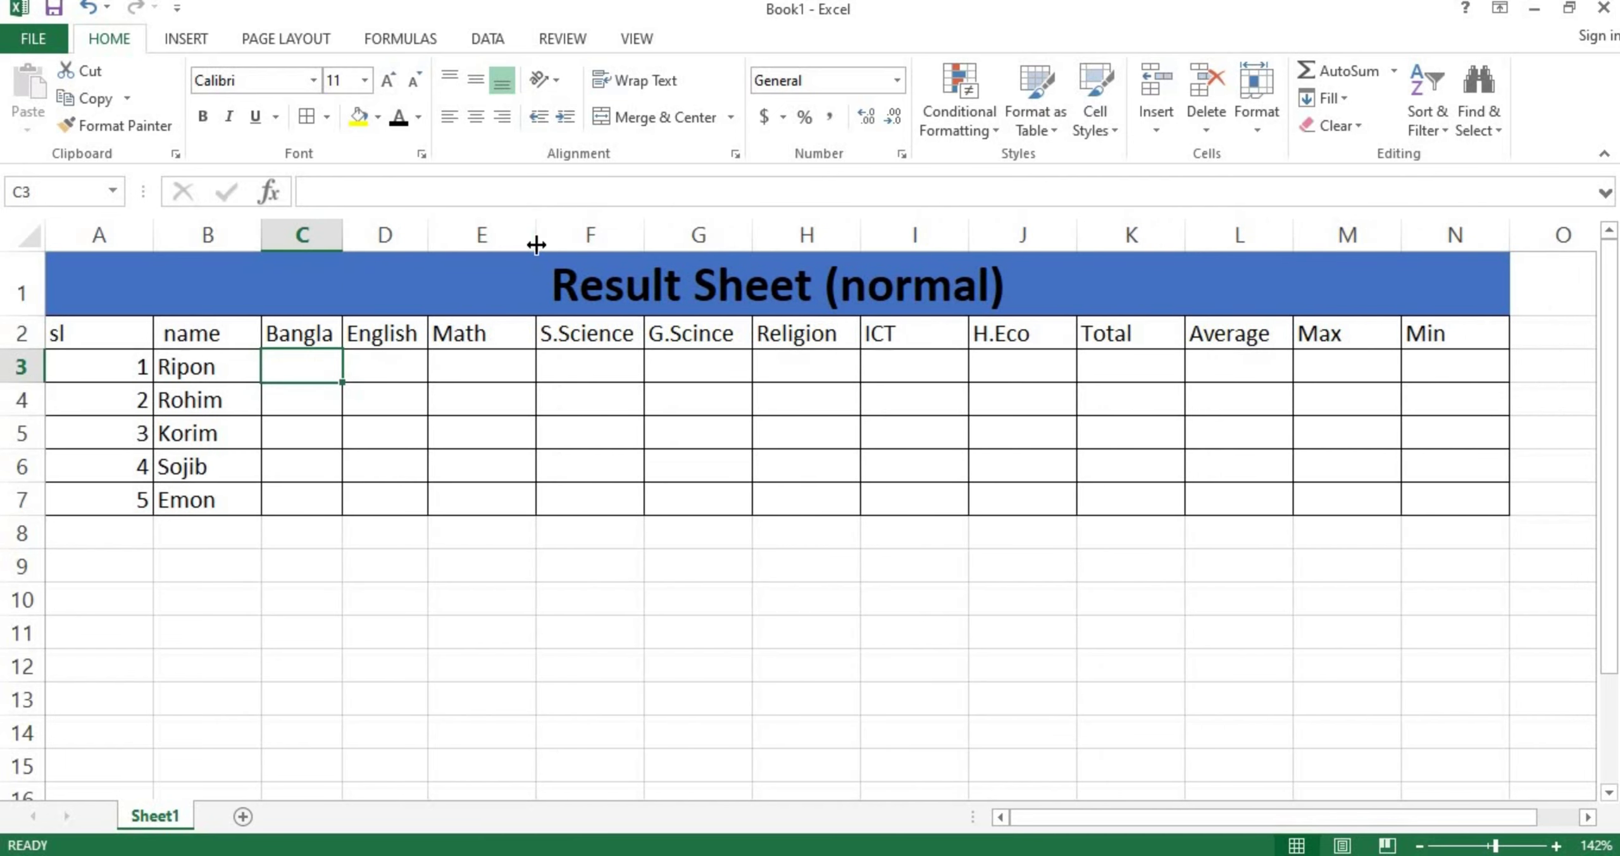
double_click(536, 237)
double_click(600, 234)
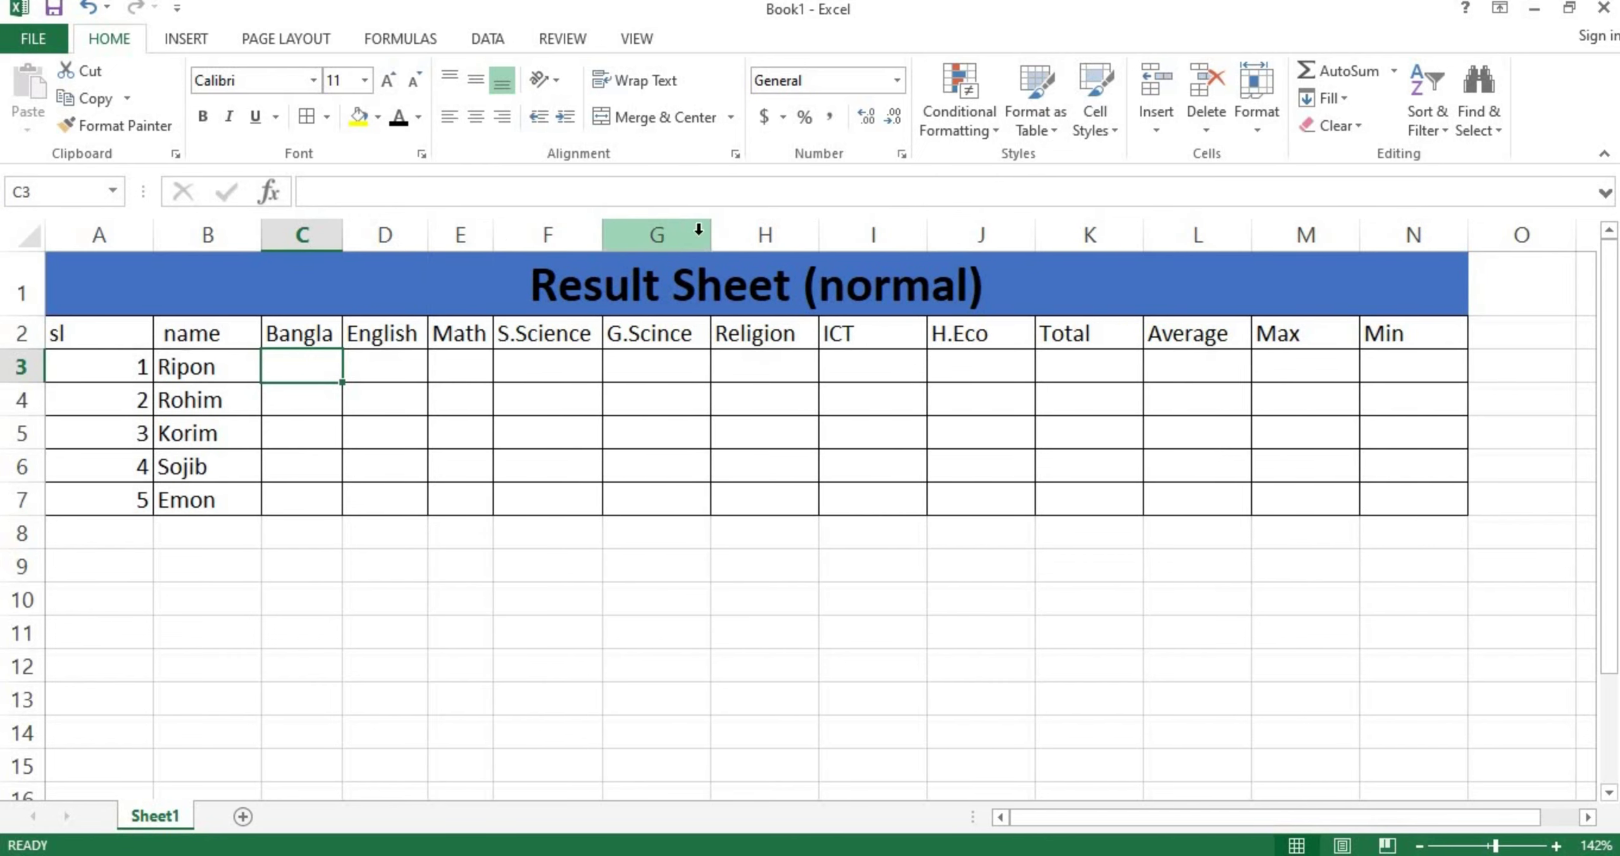
double_click(927, 238)
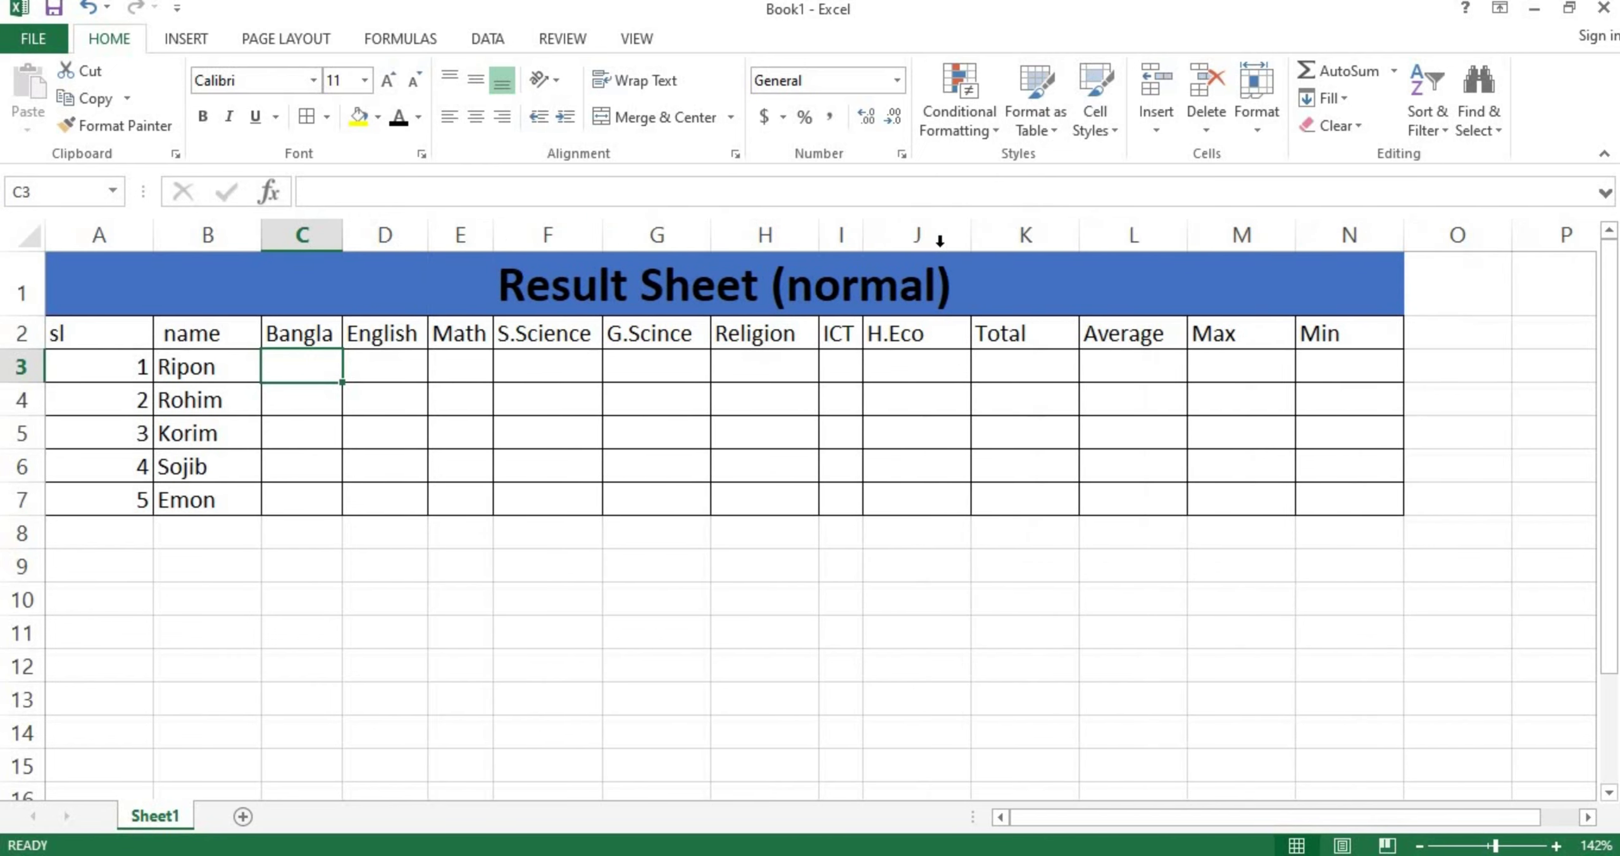
double_click(971, 238)
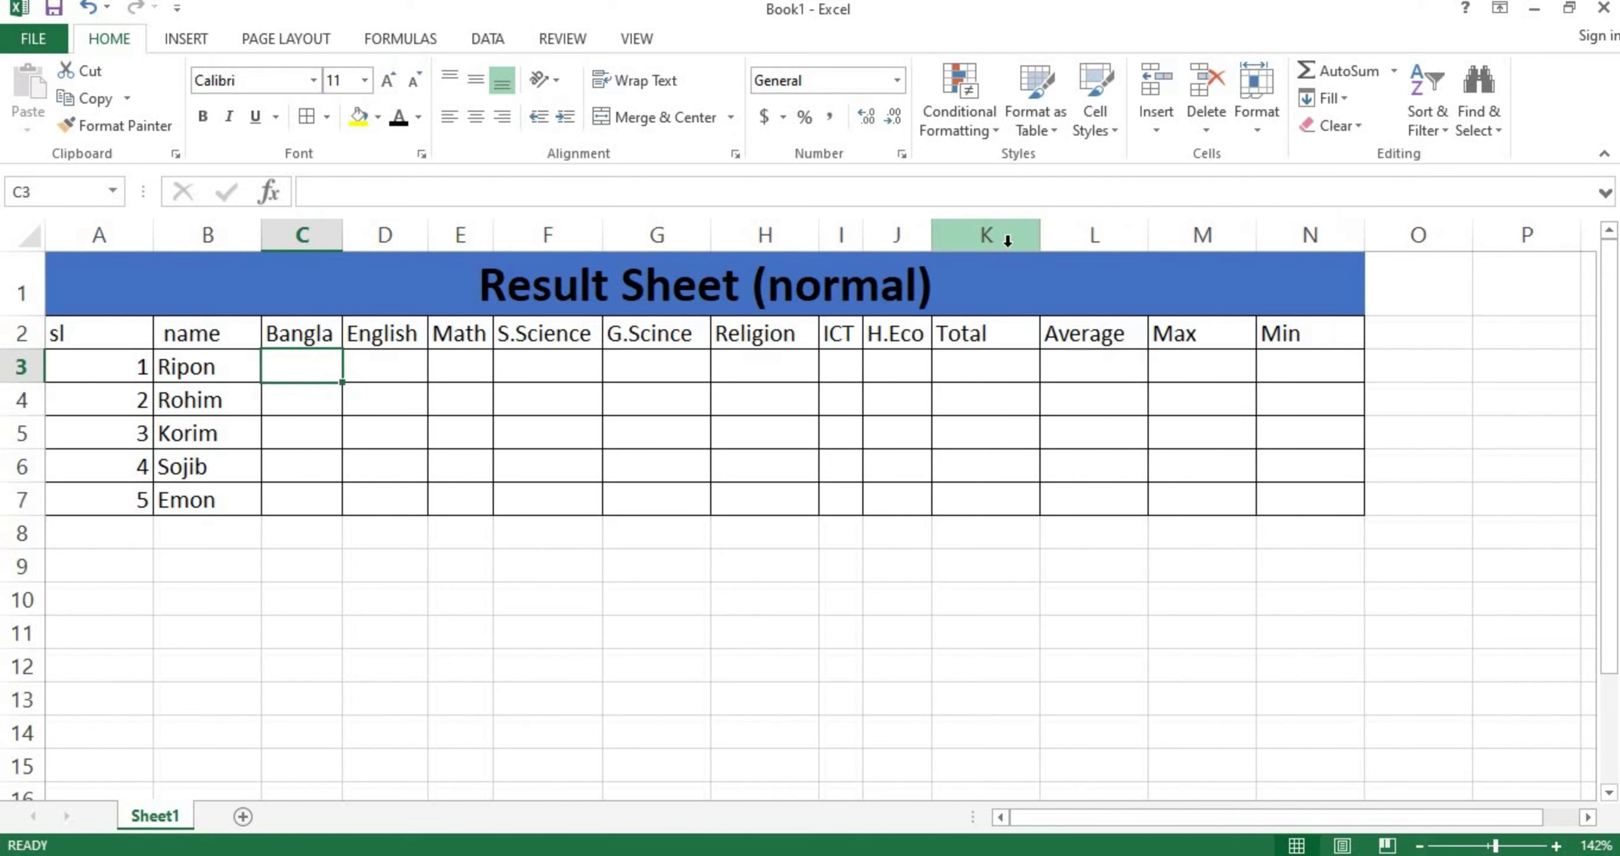
AutoFit the widths of the Total, Max and Min columns to their contents.
double_click(1037, 239)
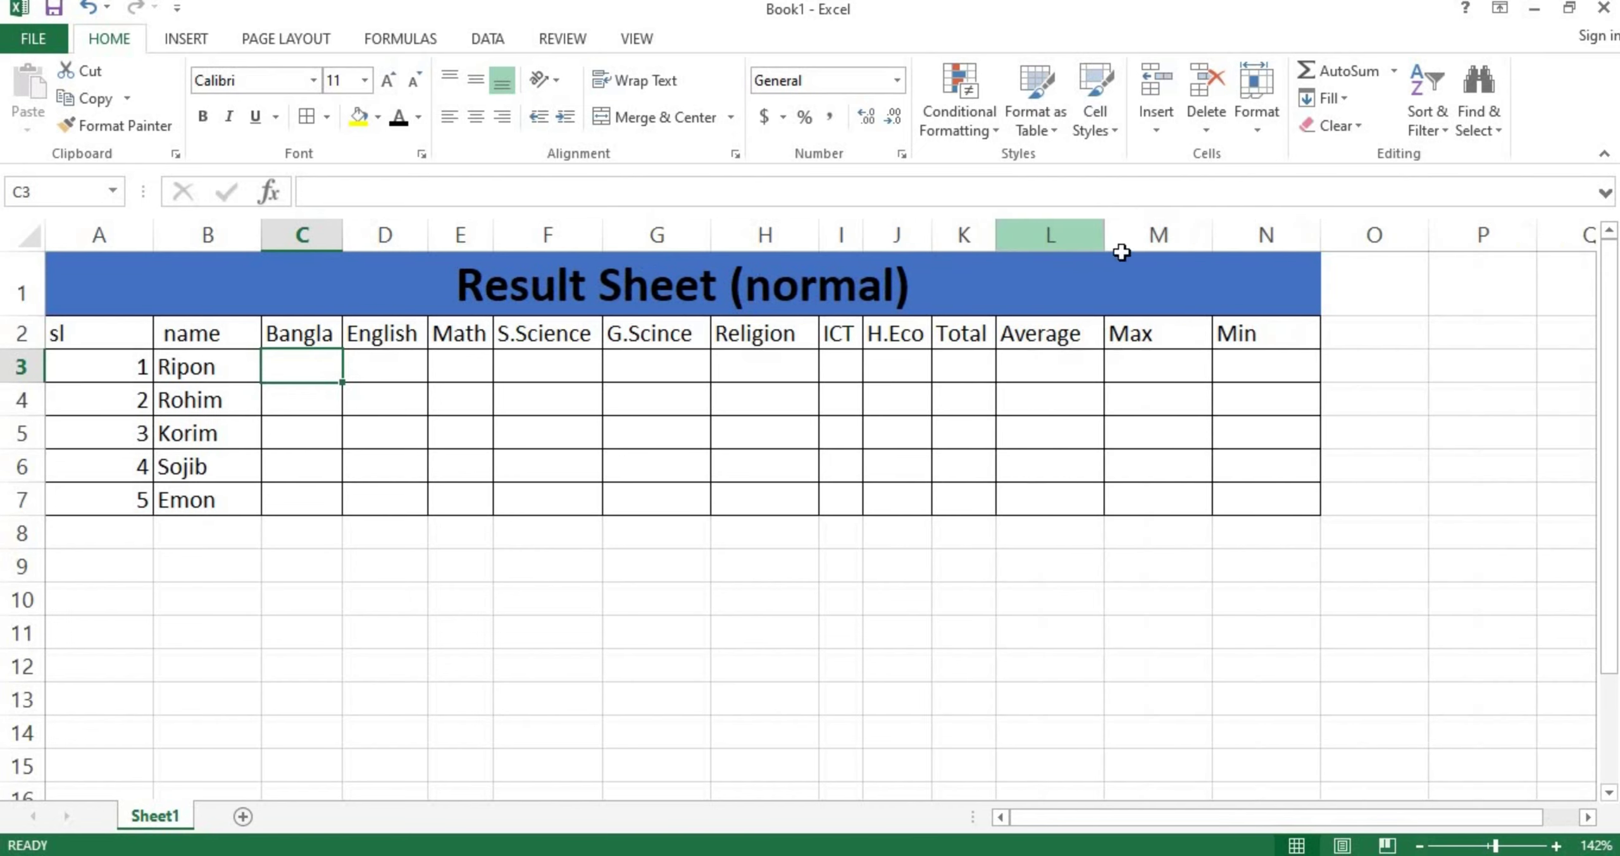
drag(1212, 247, 1217, 243)
double_click(1211, 232)
click(1212, 229)
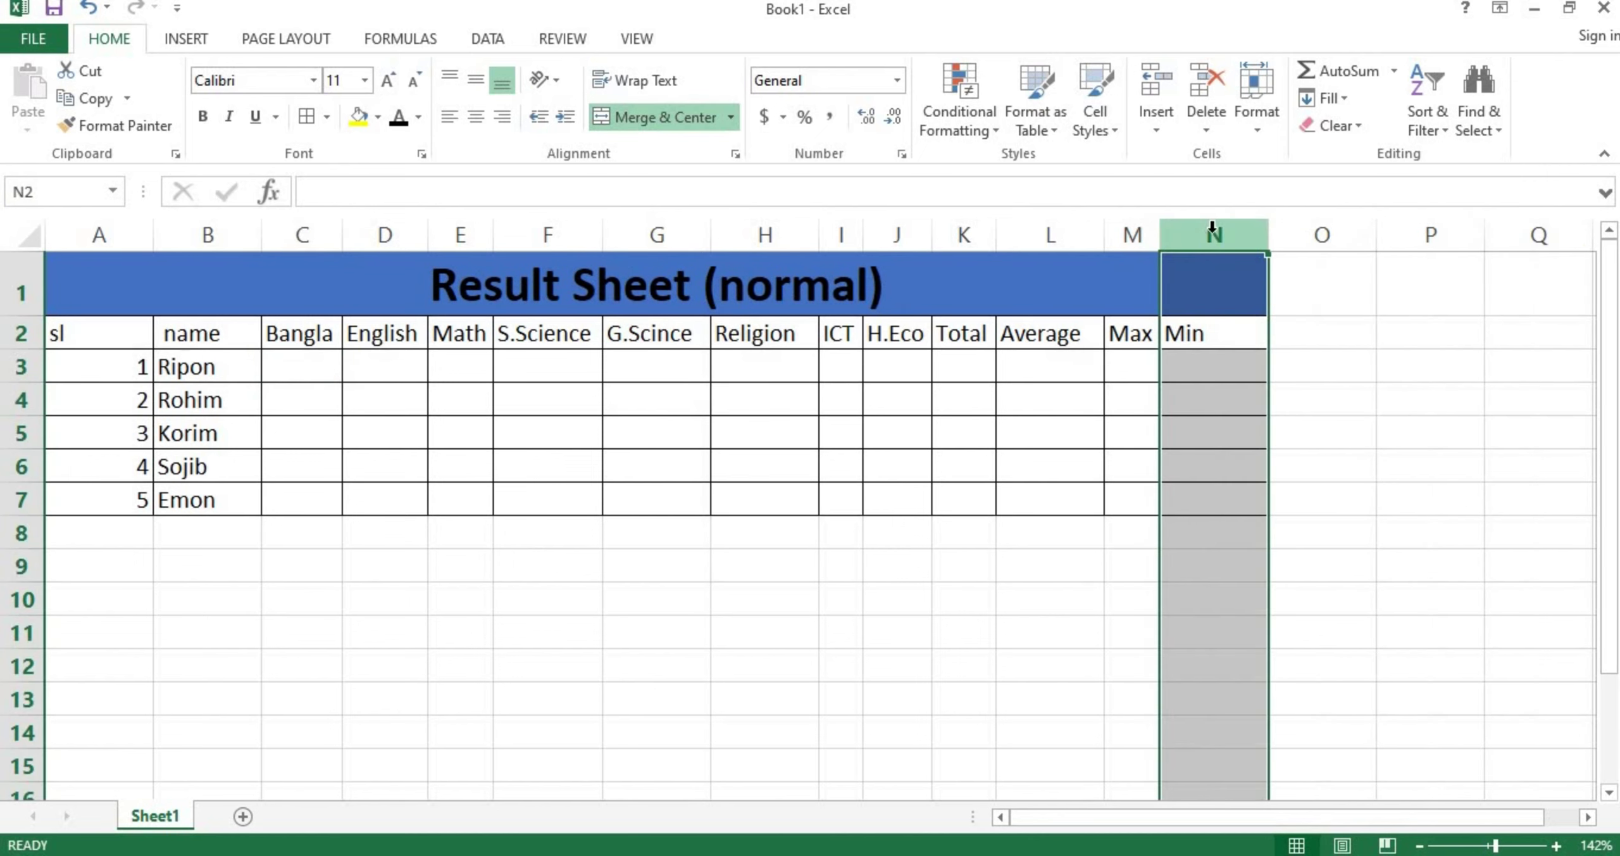
double_click(1267, 237)
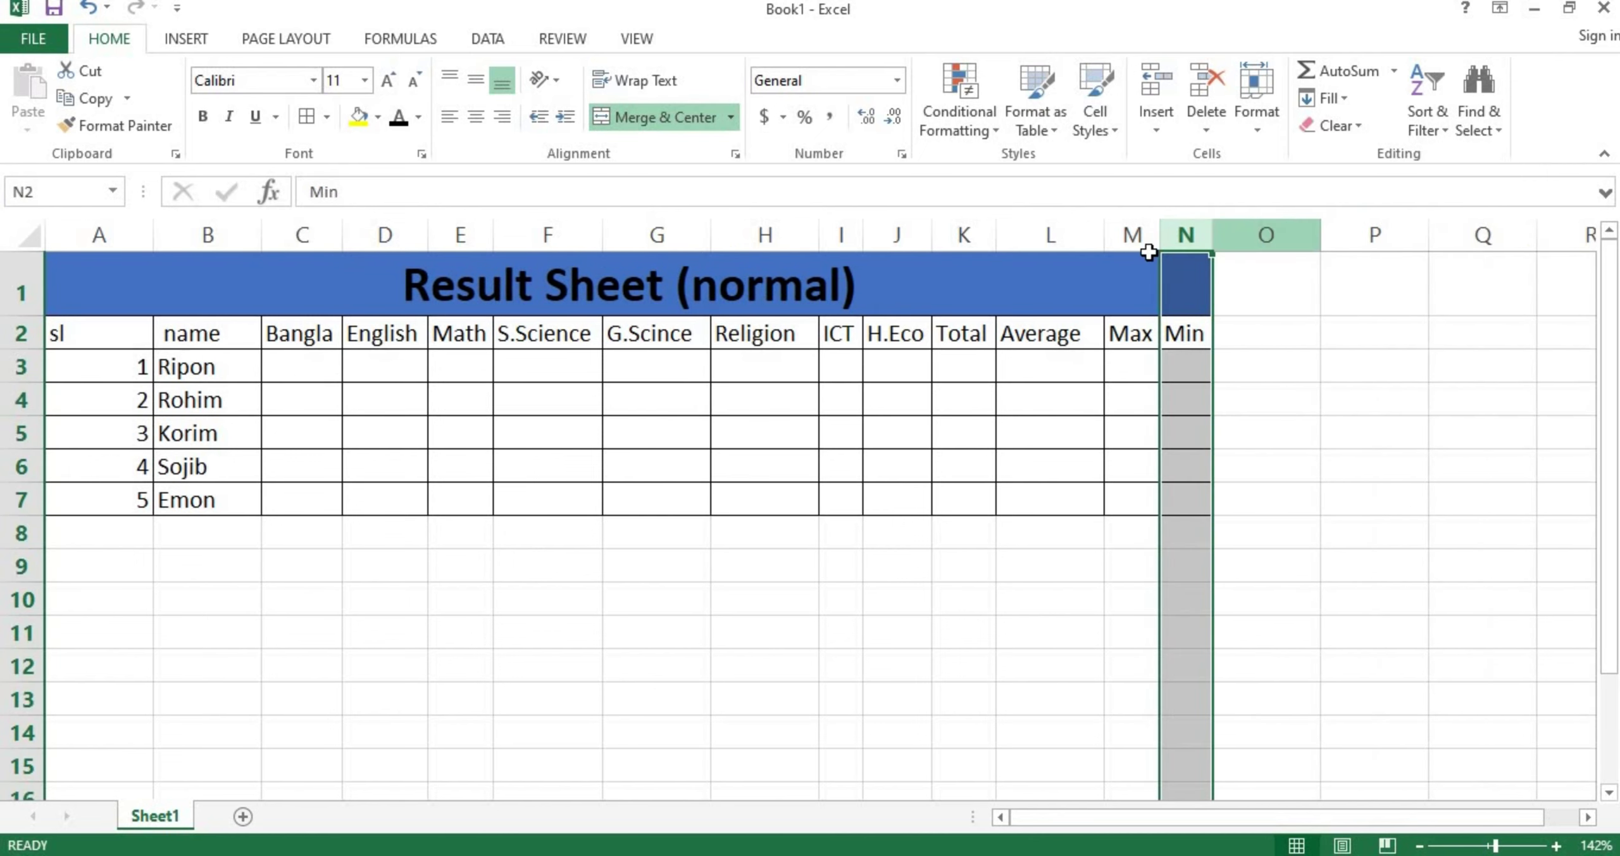
Enter the Bangla marks 54, 56, 74, 88 and 40 in C3:C7.
click(324, 367)
text(54)
key(Return)
text(56)
key(Return)
text(74)
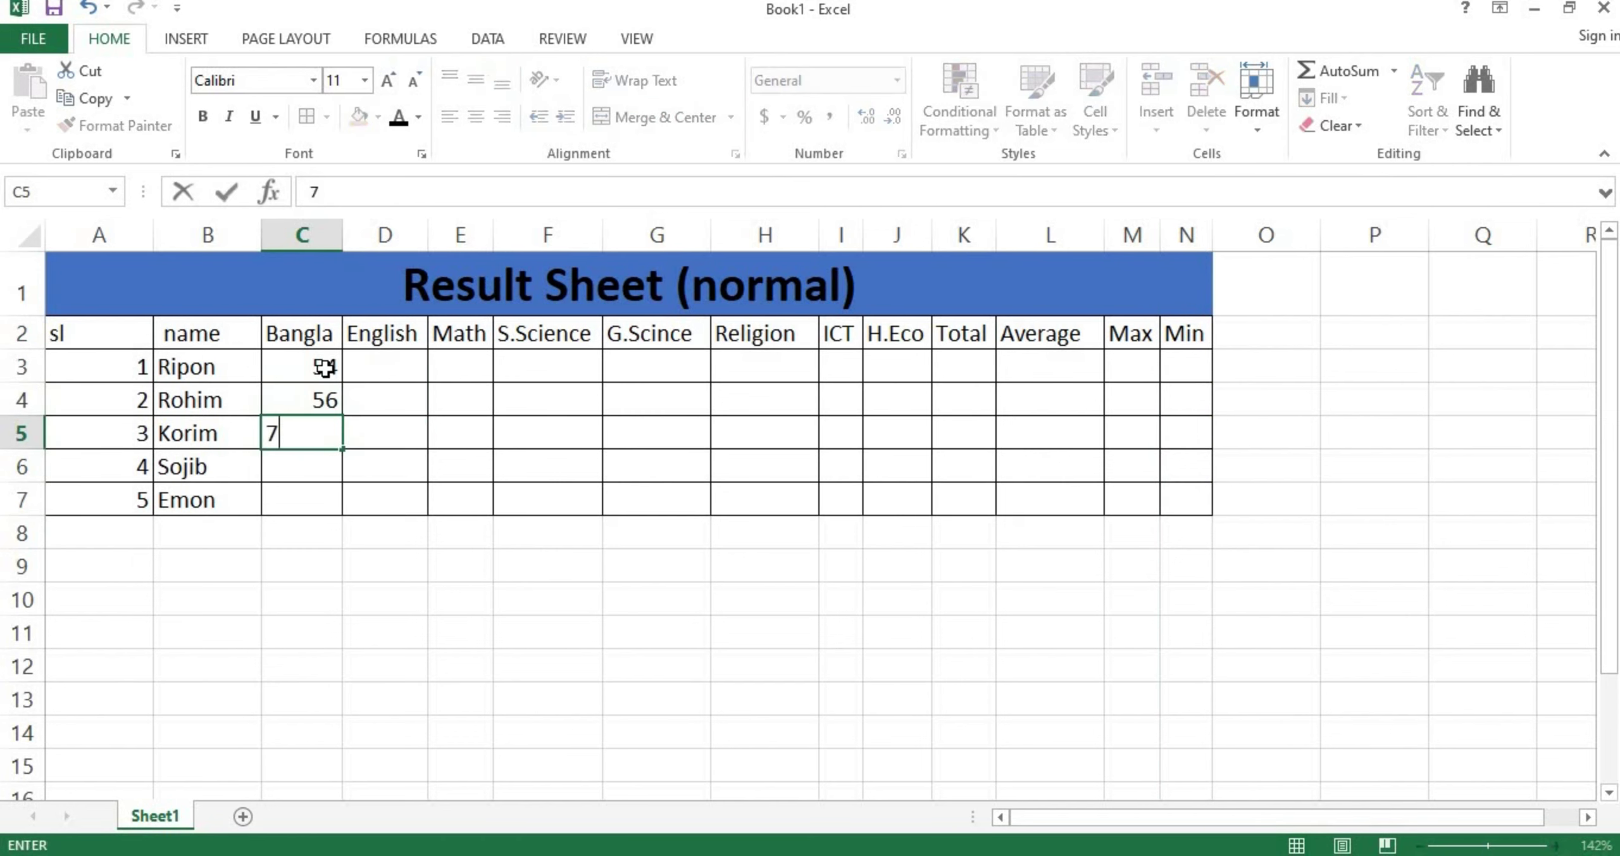
key(Return)
text(88)
key(Return)
text(40)
key(Right)
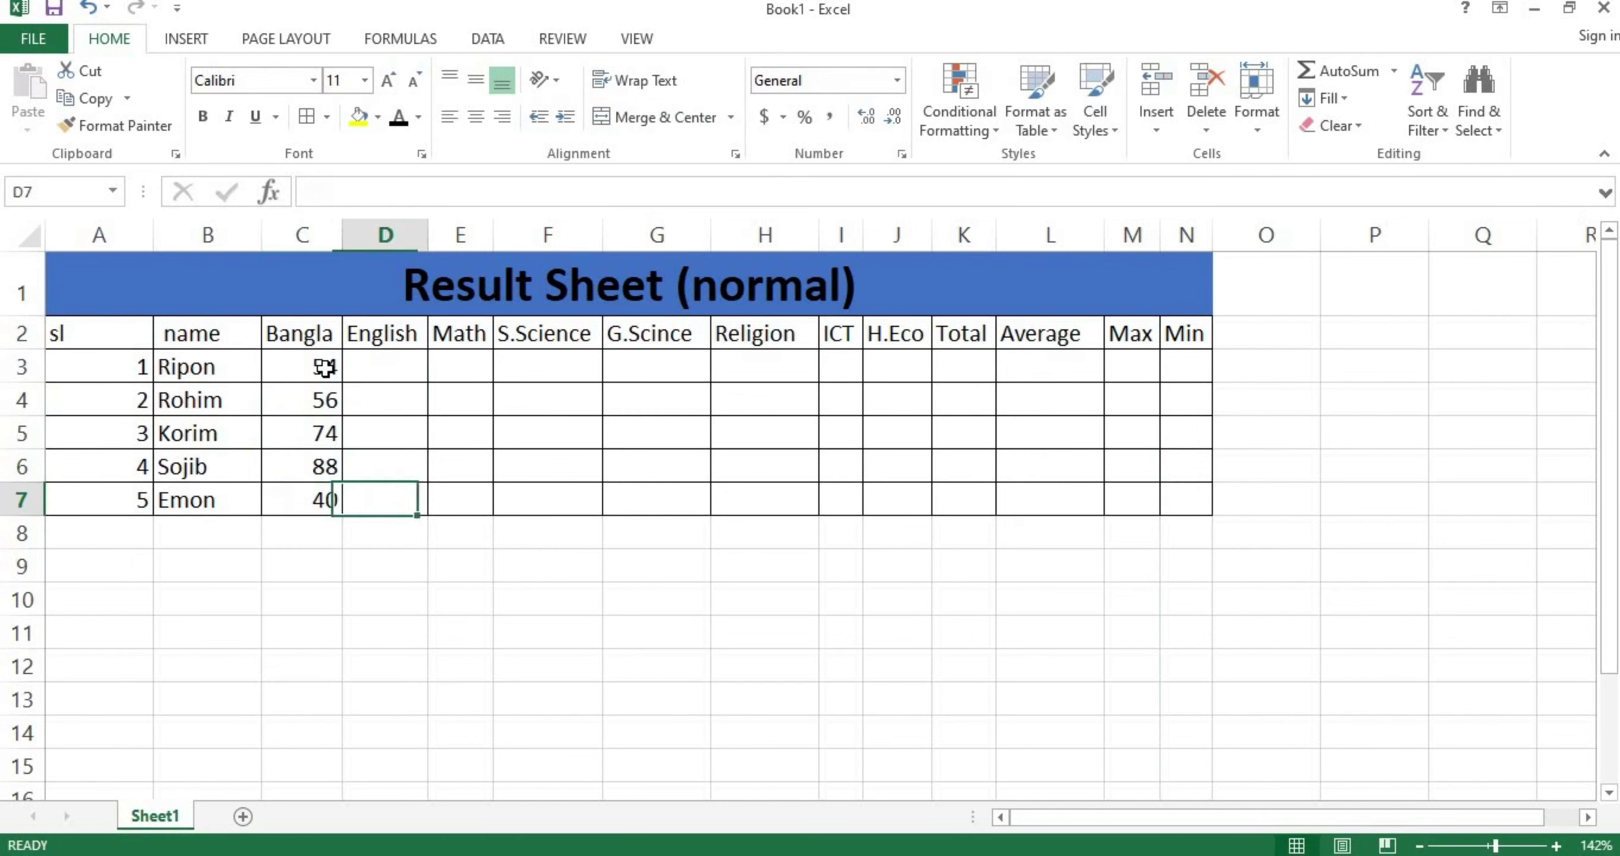
Enter the English marks 54, 76, 34, 87 and 54 in D3:D7.
text(54)
key(Up)
text(87)
key(Up)
text(34)
key(Up)
text(76)
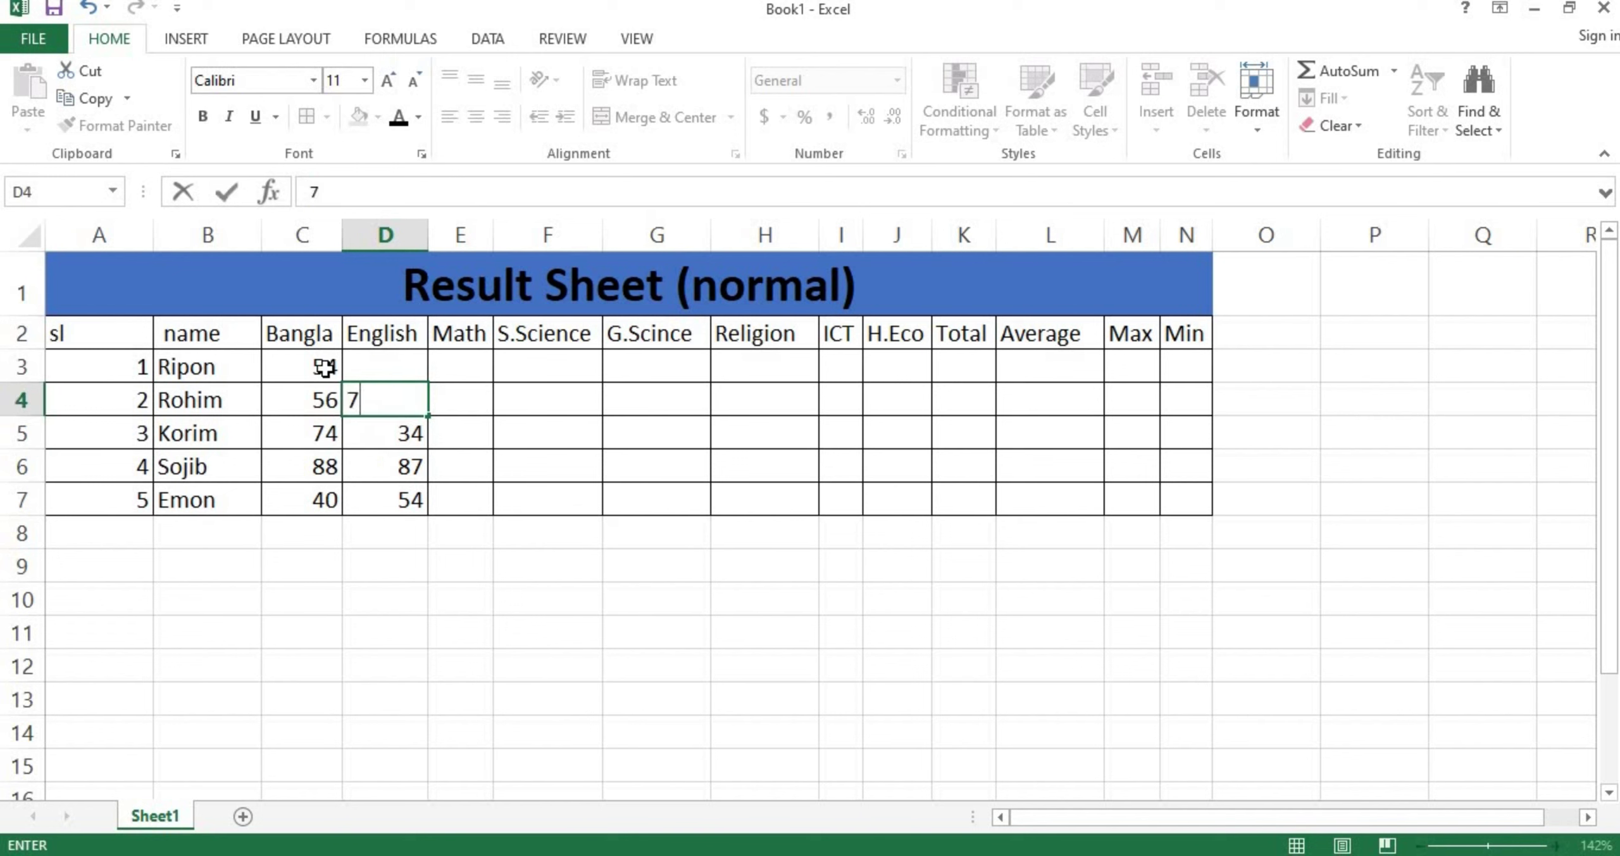
key(Up)
text(54)
key(Right)
Enter the Math marks 86, 89, 77, 56 and 43 in E3:E7.
text(86)
key(Return)
text(89)
key(Return)
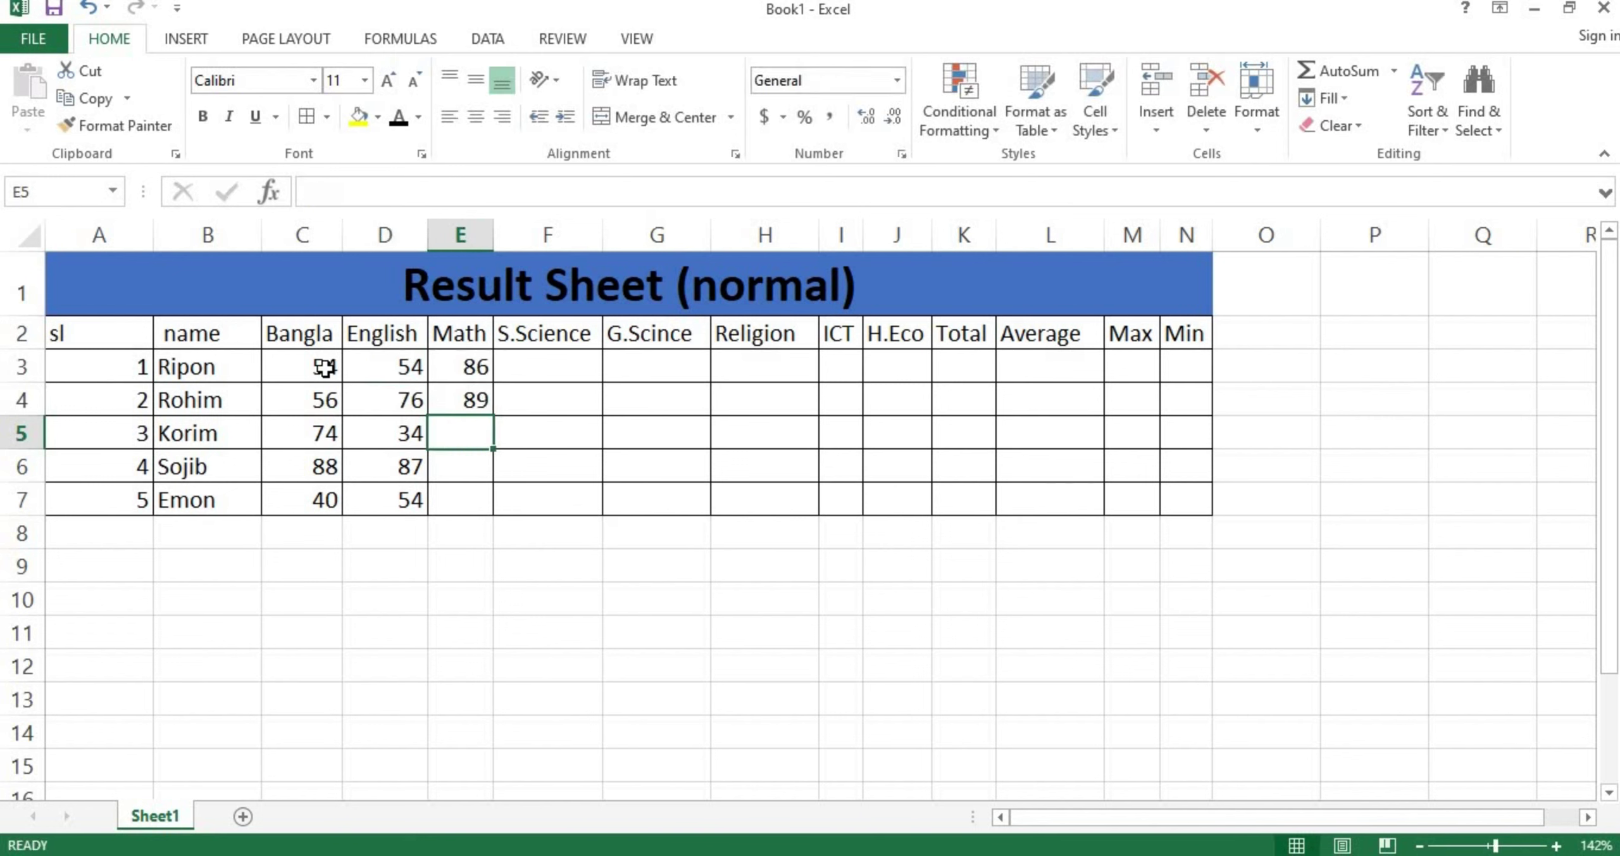
text(77)
key(Return)
text(56)
key(Return)
text(43)
key(Return)
Enter the S.Science marks 97, 88, 44, 76 and 75 in F3:F7.
key(Right)
key(Up)
text(75)
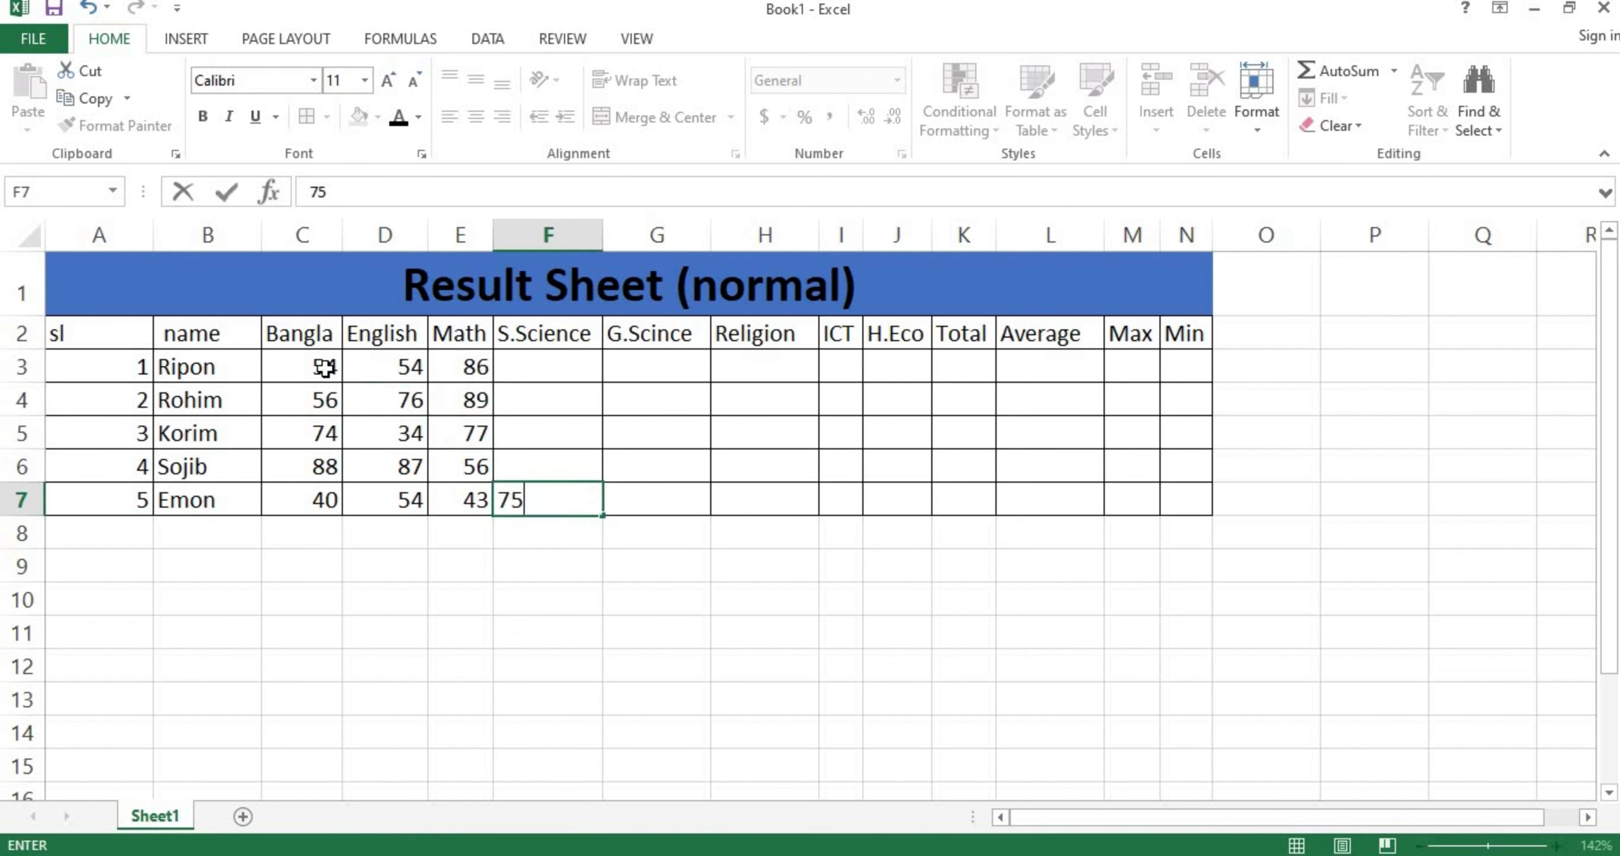
key(Up)
text(7644)
key(Up)
text(88)
key(Up)
text(97)
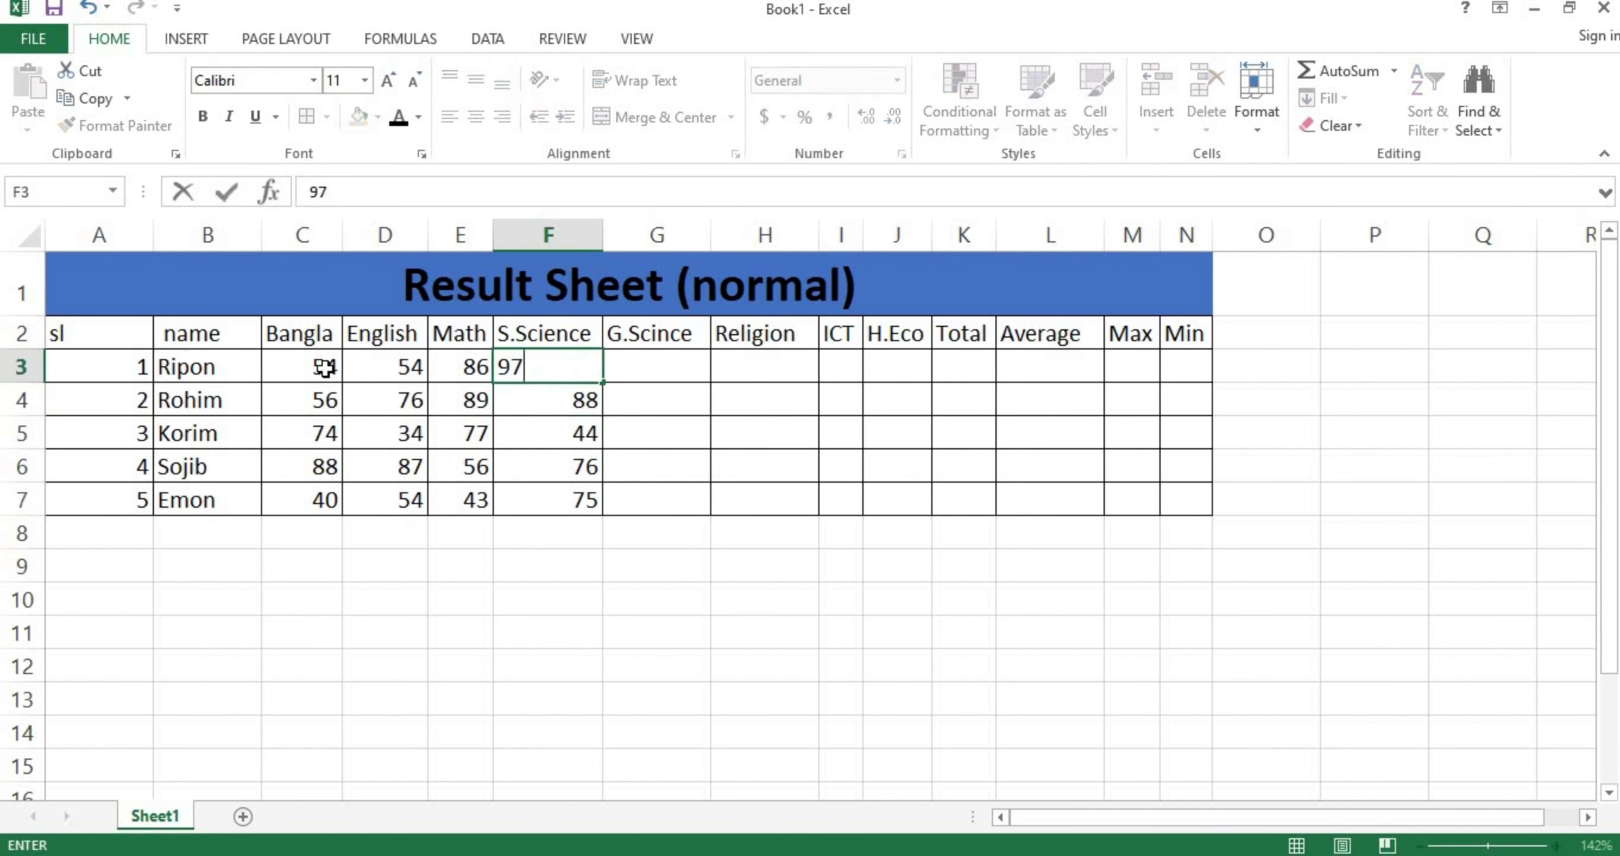
key(Right)
Enter the G.Scince marks 78, 98, 65, 55 and 45 in G3:G7.
text(78)
key(Return)
text(98)
key(Return)
text(65)
key(Return)
text(55)
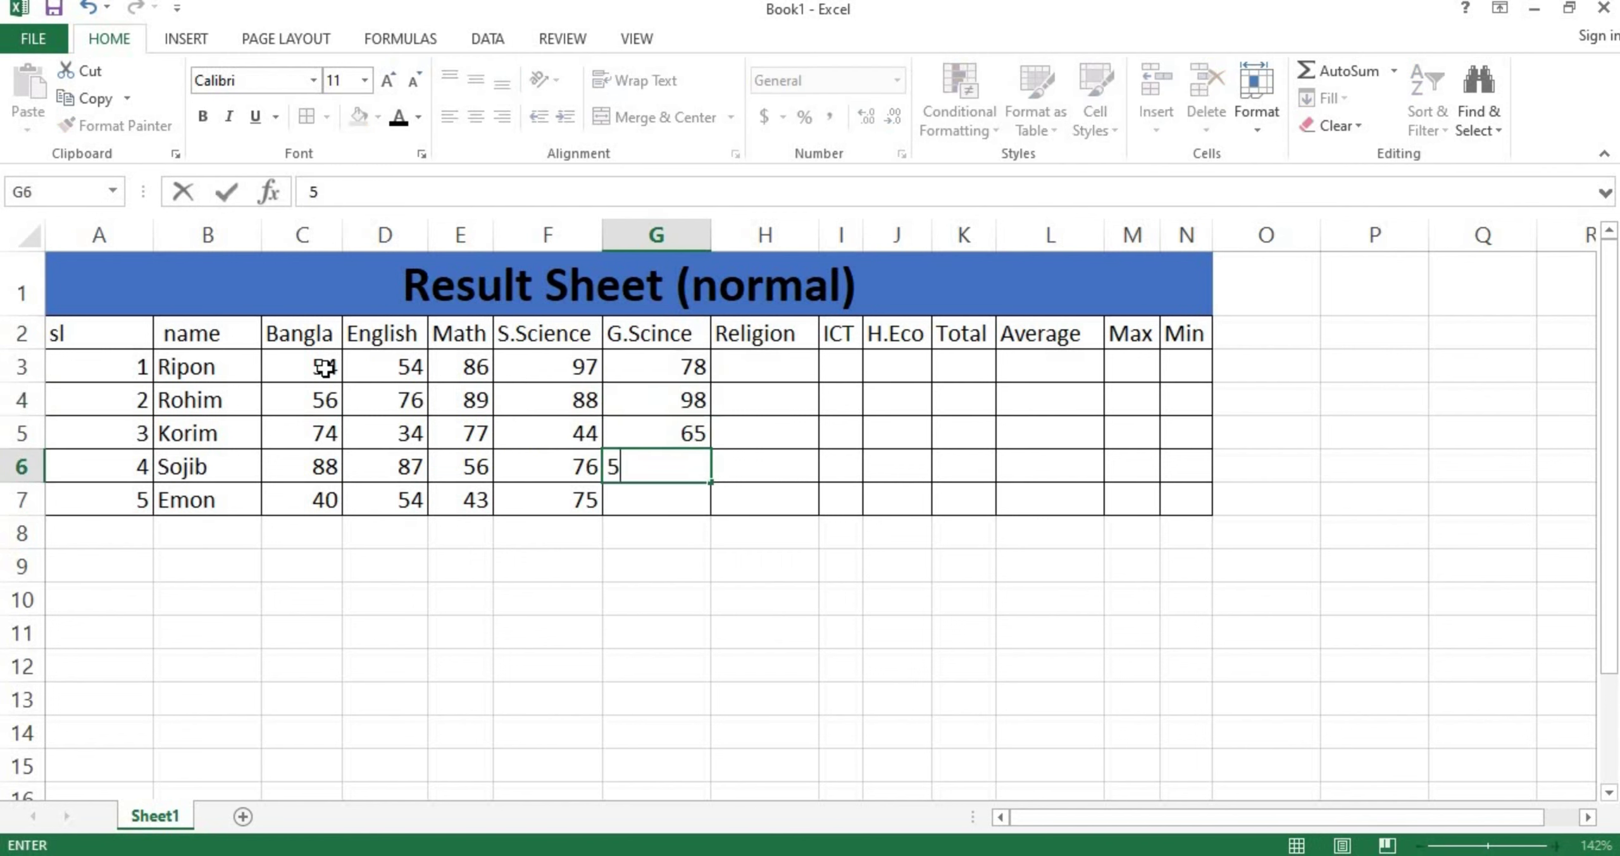
key(Return)
text(45)
key(Right)
Enter the Religion marks 49, 43, 56, 87 and 65 in H3:H7.
text(65)
key(Up)
text(87)
key(Up)
text(56)
key(Up)
text(43)
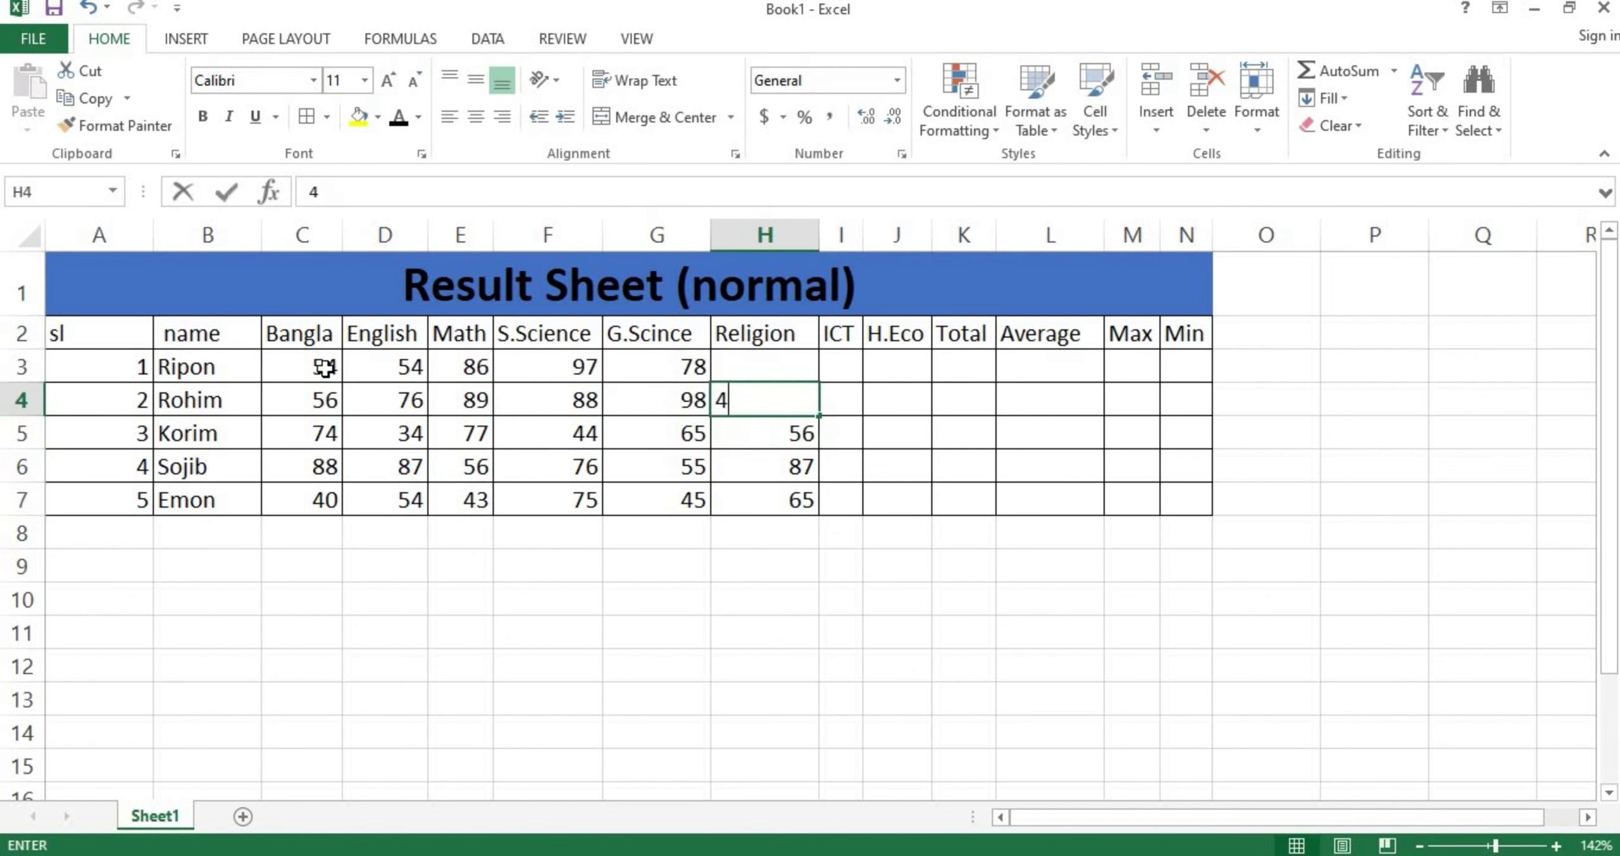
key(Up)
key(Right)
key(Down)
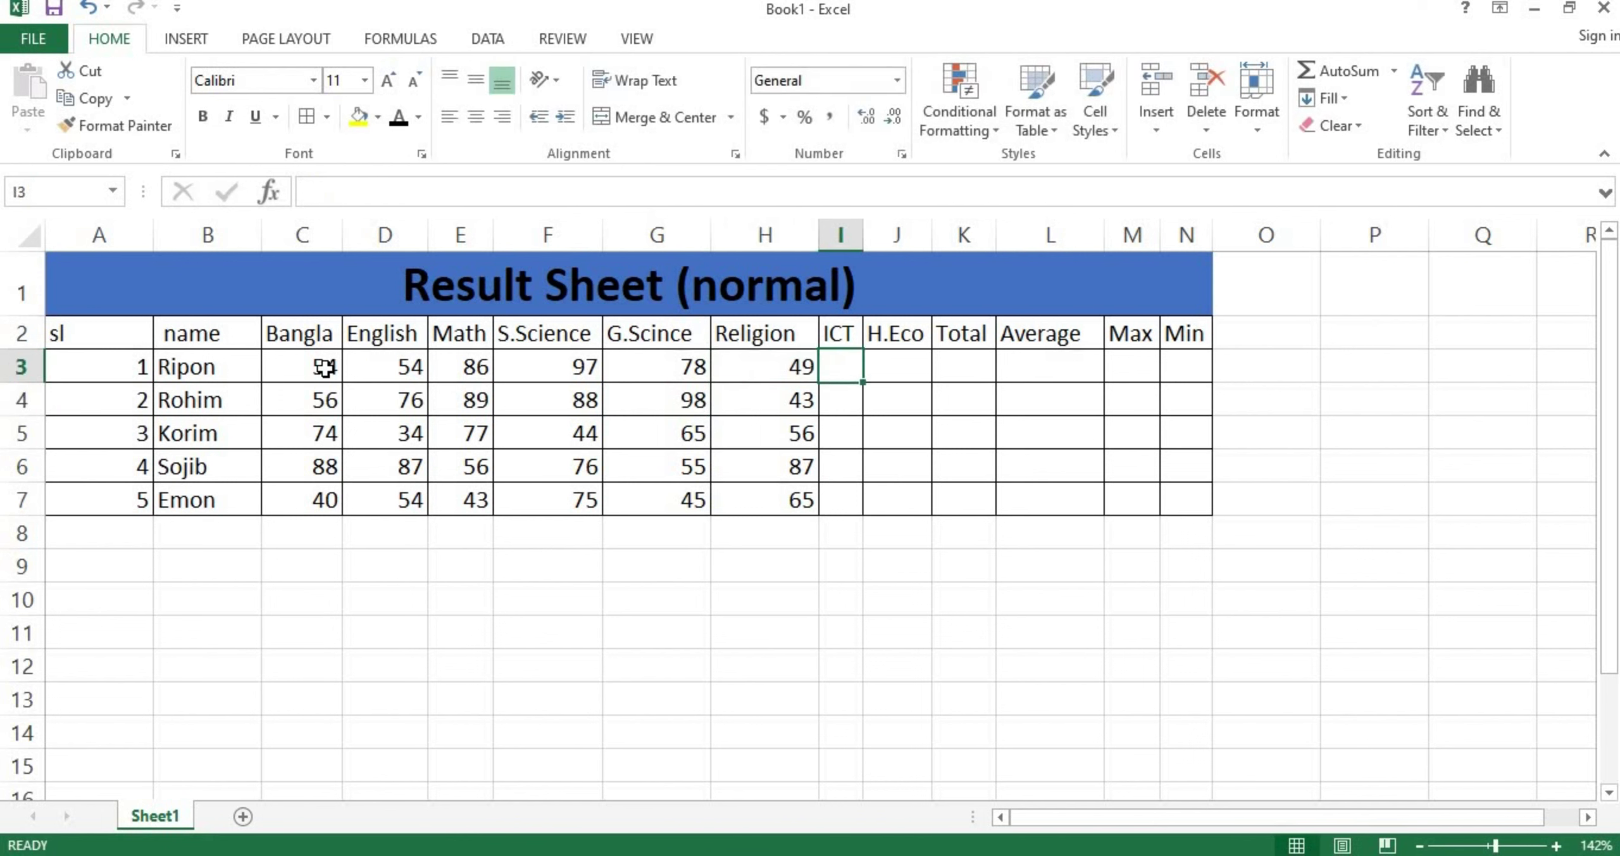
Enter the ICT marks 87, 98, 75, 45 and 71 in I3:I7.
text(87)
key(Return)
text(98)
key(Return)
text(75)
key(Left)
key(Down)
key(Right)
text(45)
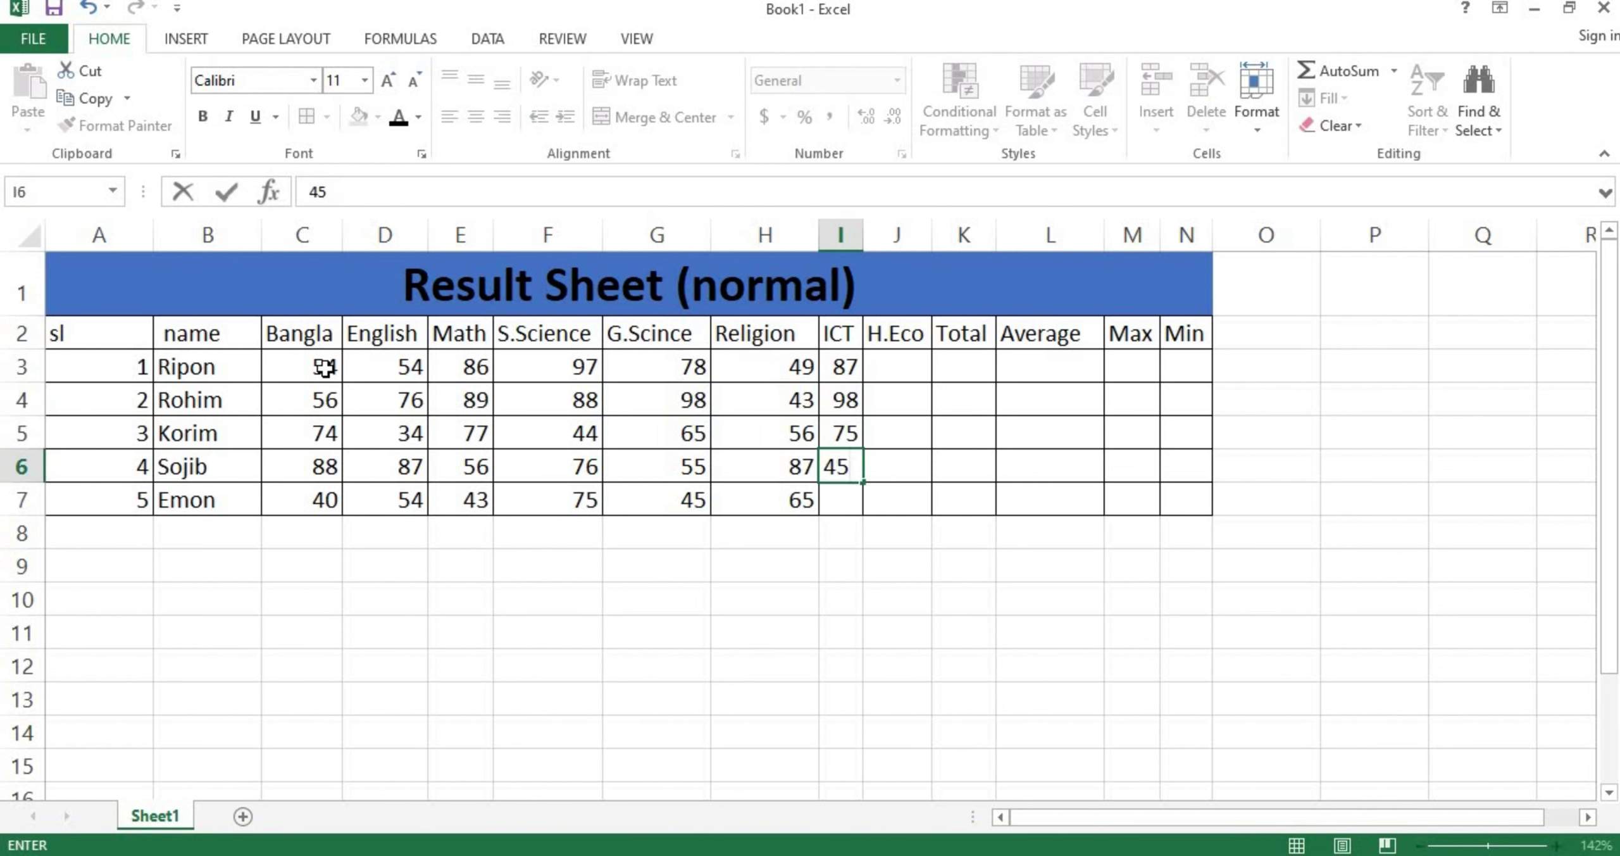
key(Return)
text(71)
Enter the H.Eco marks 76, 56, 45, 97 and 54 in J3:J7.
text(76)
key(Return)
text(56)
key(Return)
text(45)
key(Return)
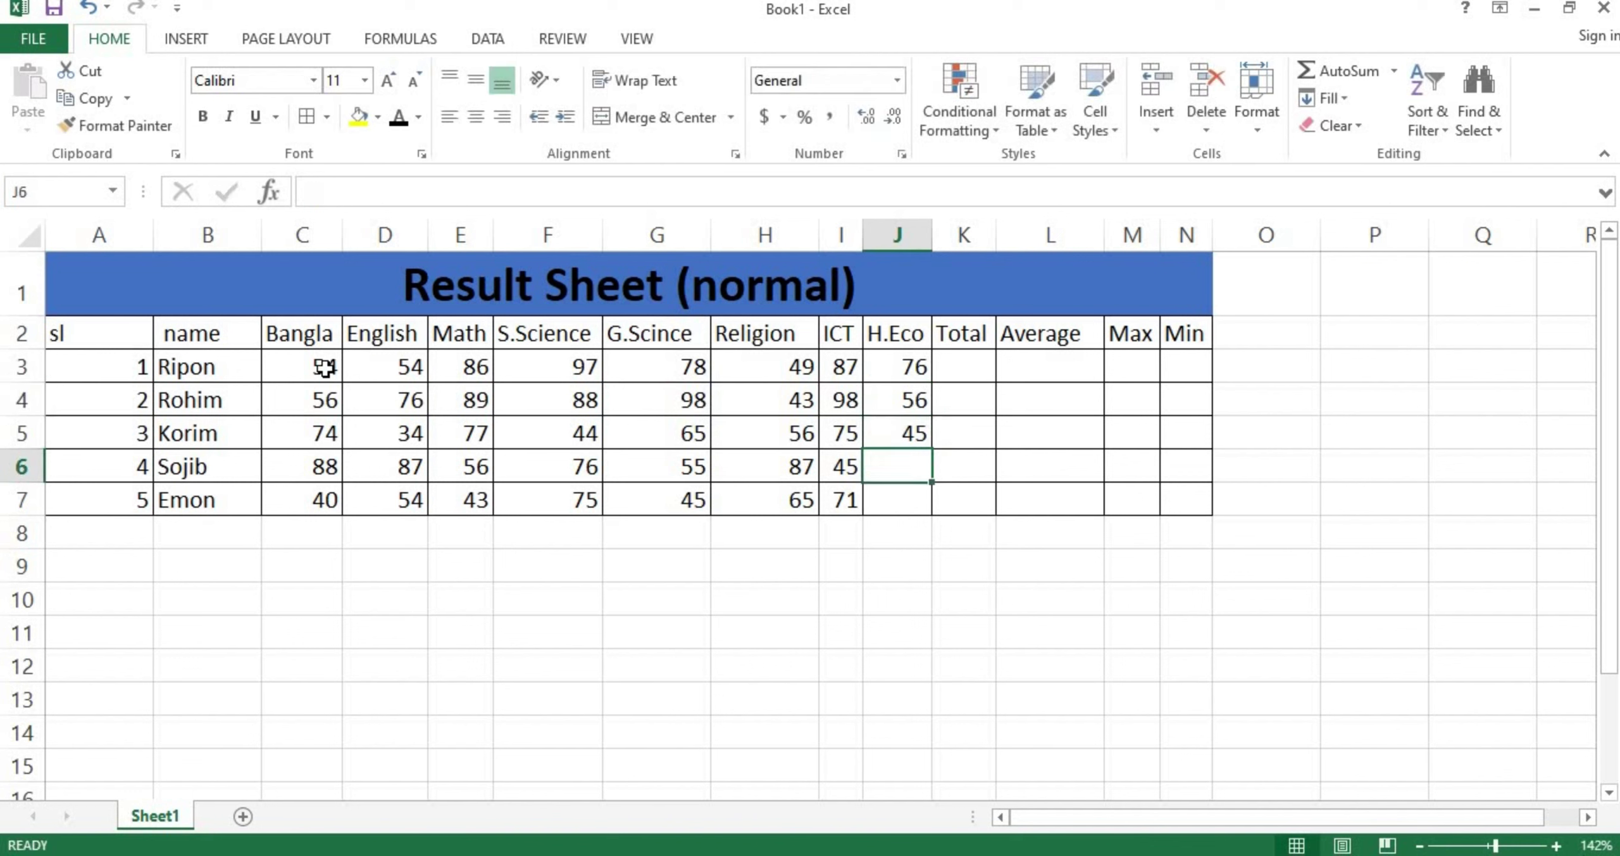
text(97)
key(Return)
text(54)
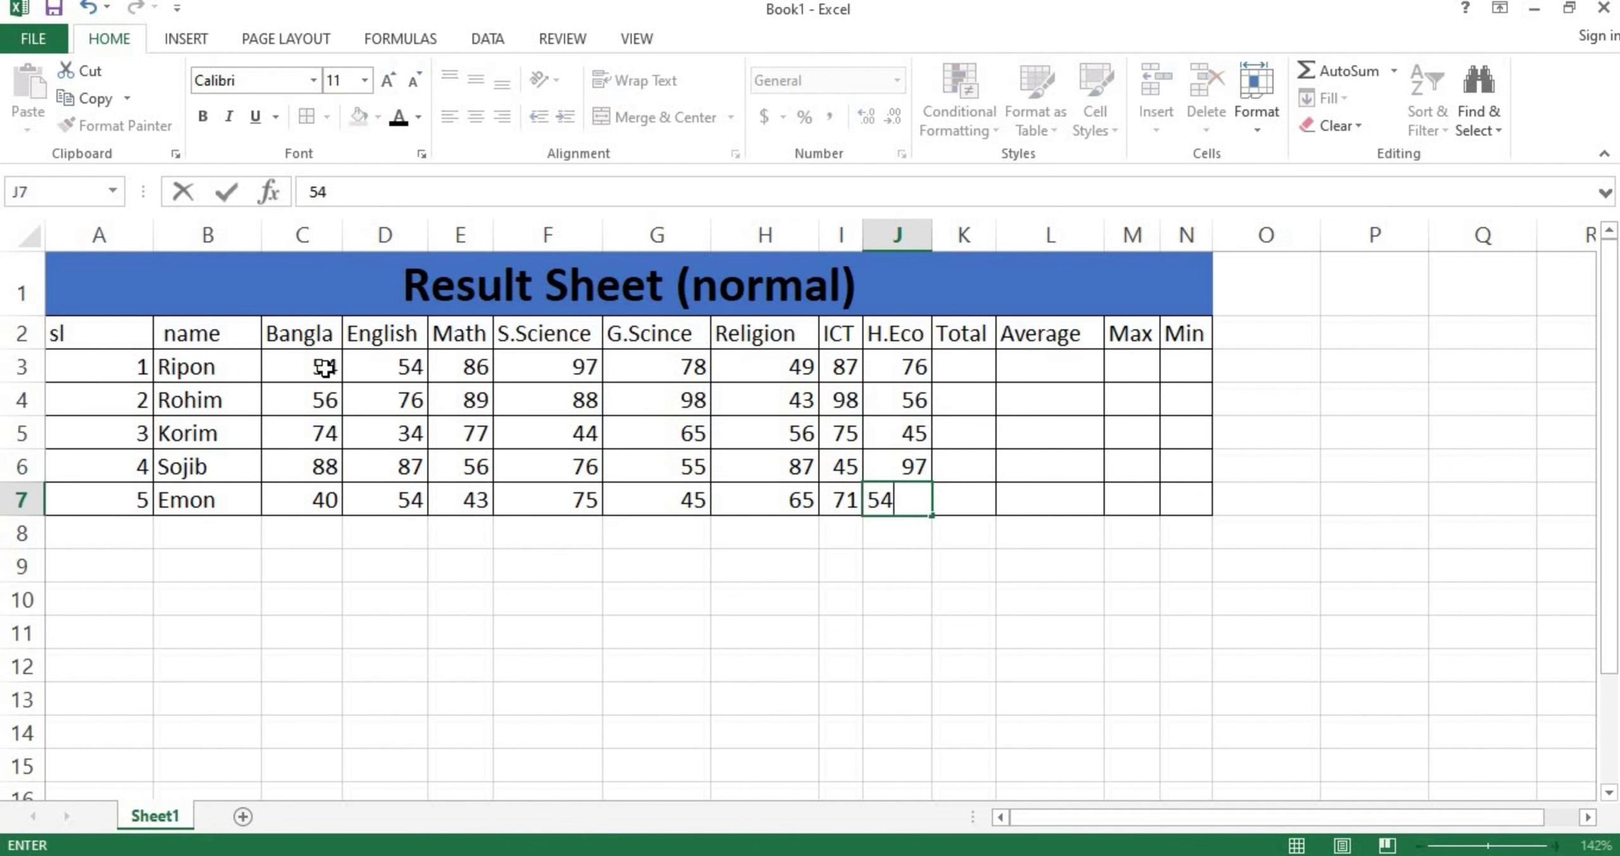
key(Tab)
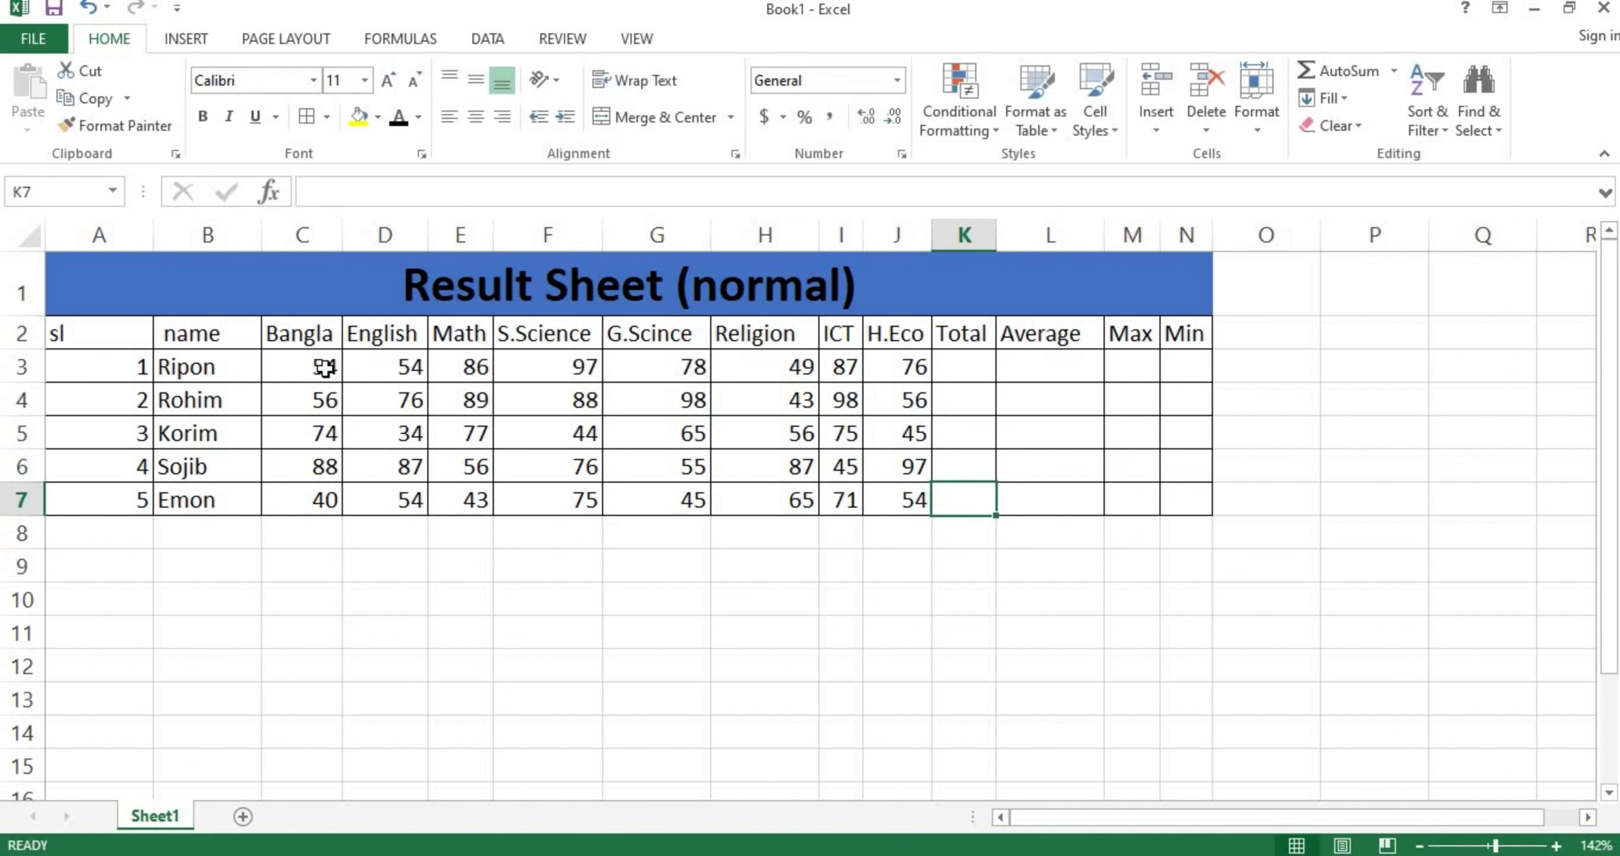
Enter the formula =C3+D3+E3+F3+G3+H3+I3+J3 in K3 to total the first student's marks.
key(Up)
key(Up)
key(Up)
key(Up)
key(Up)
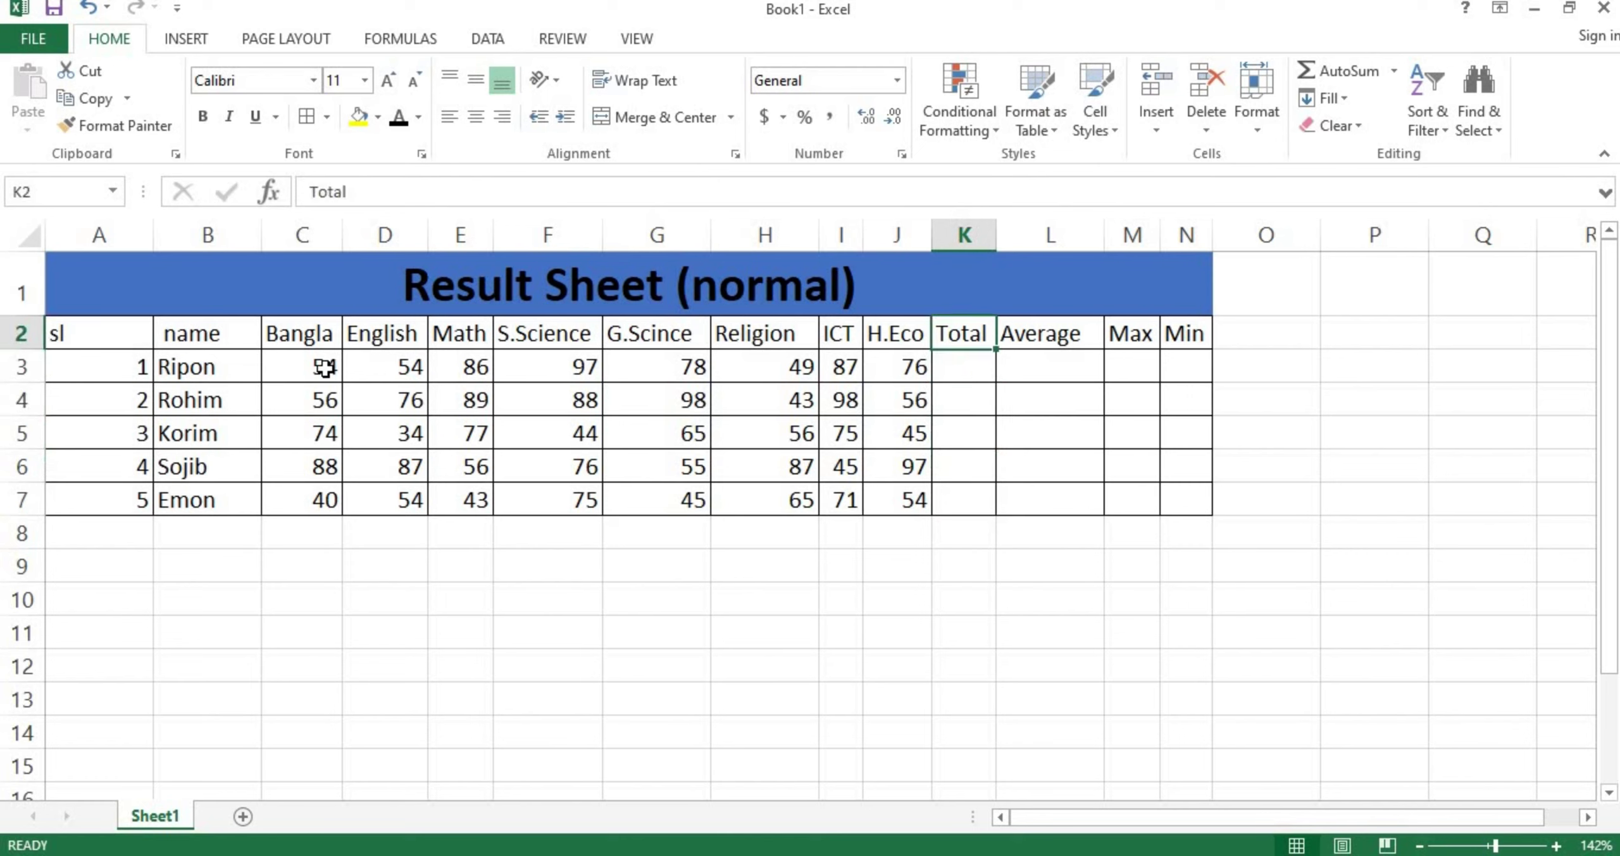
key(Down)
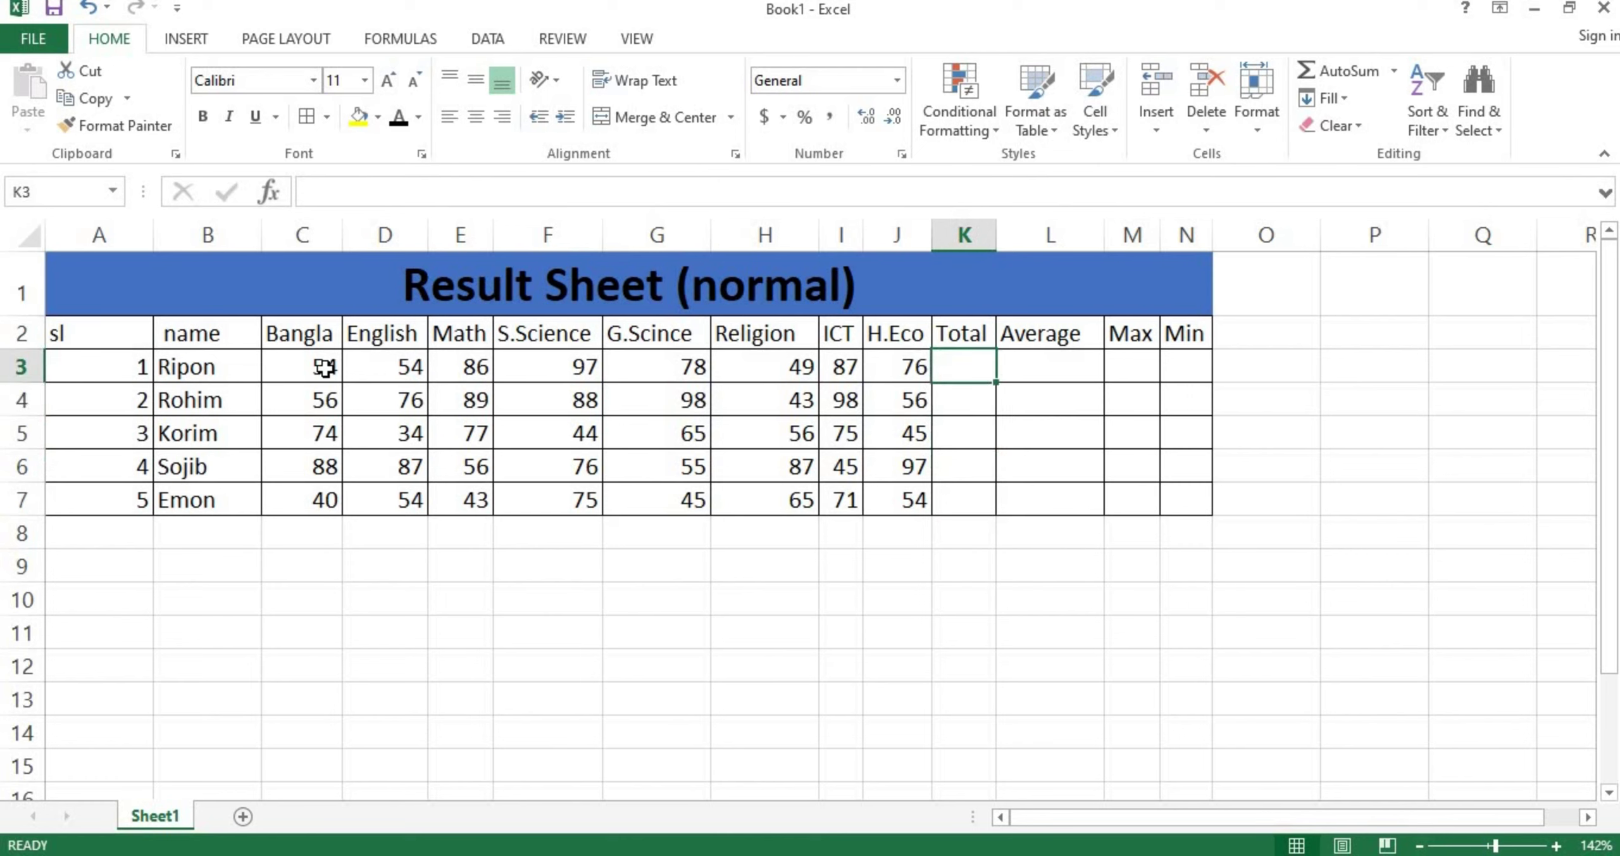
text(=)
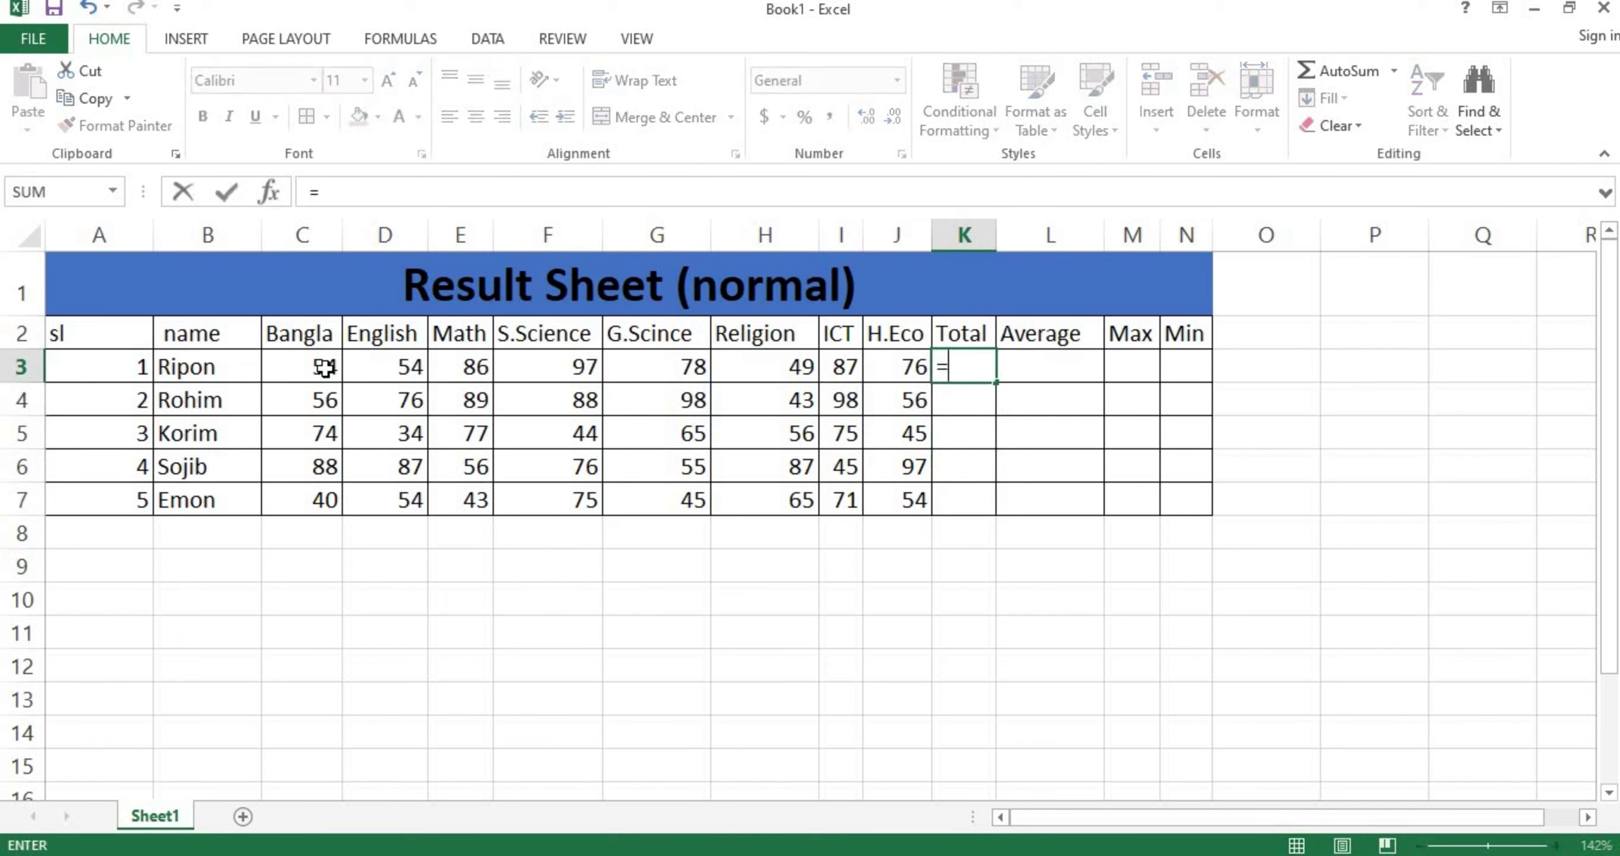
click(311, 367)
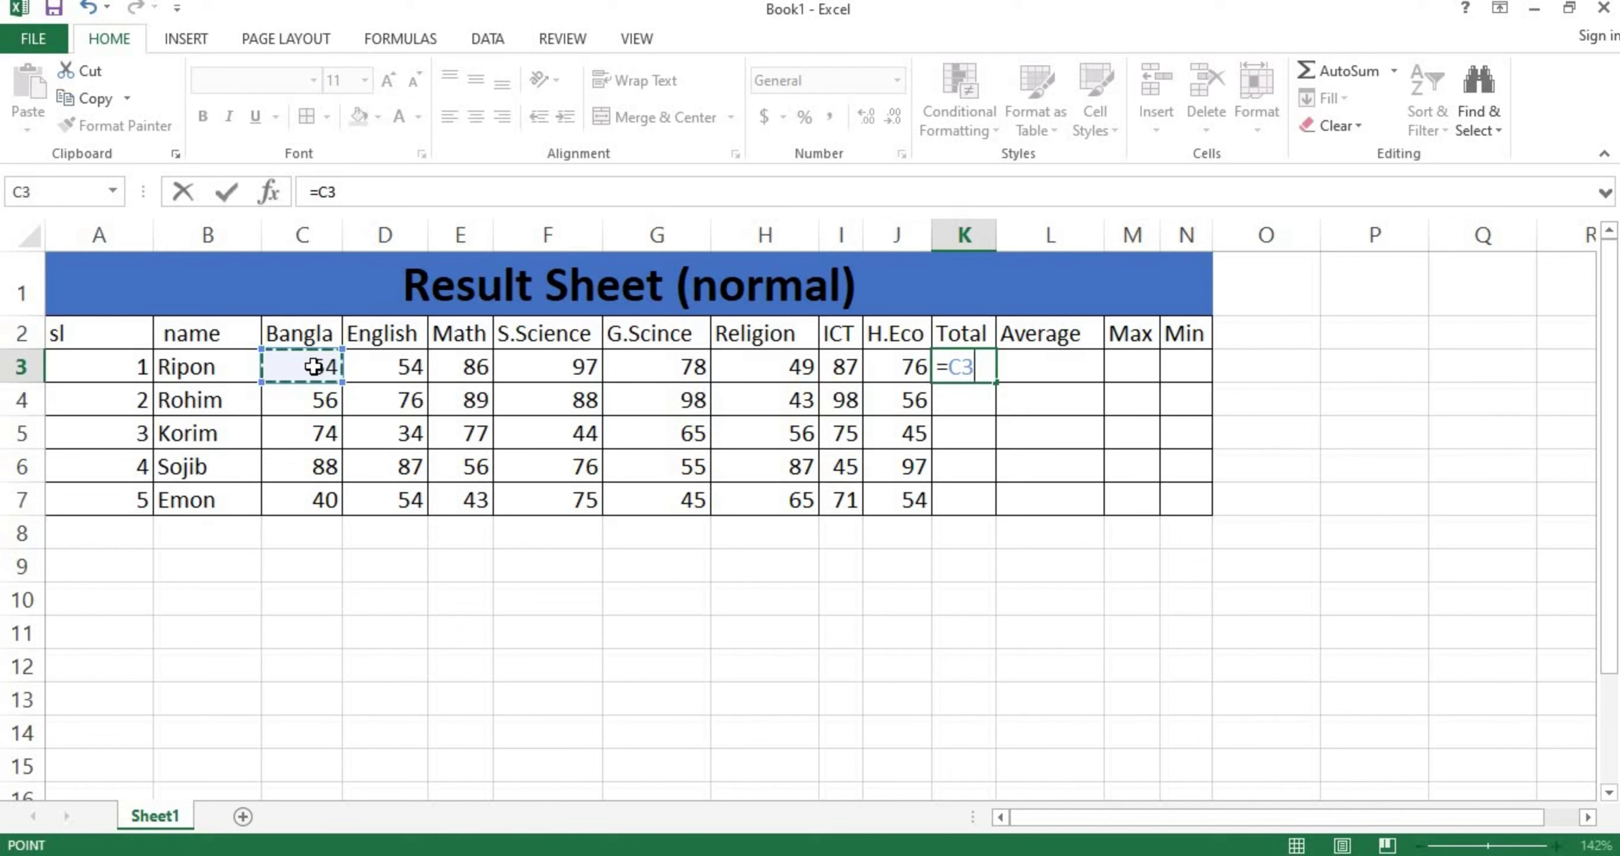
text(+)
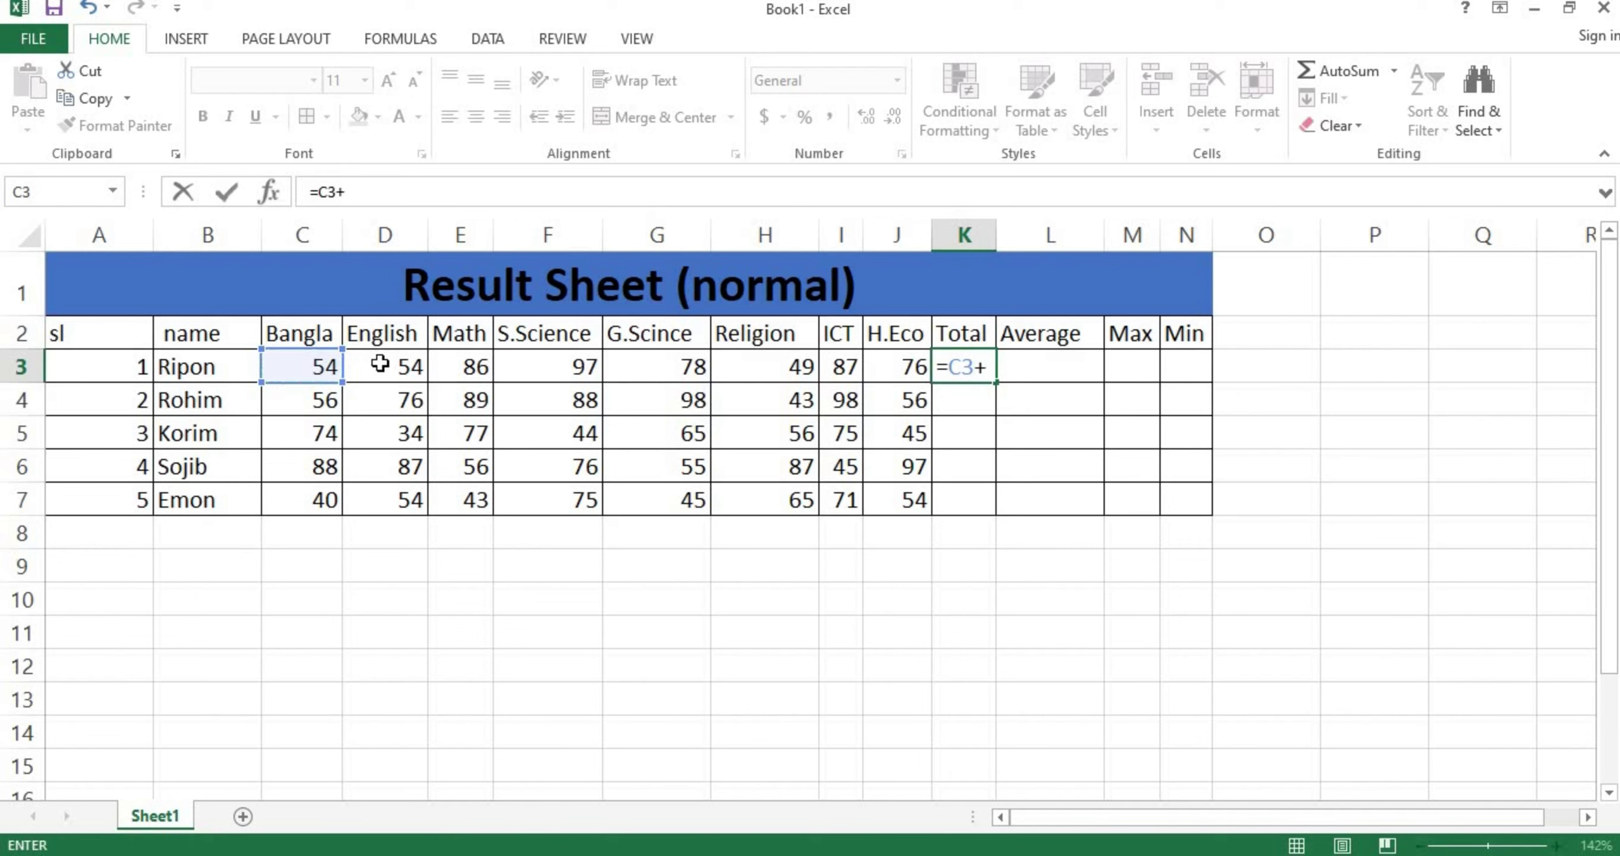
click(389, 367)
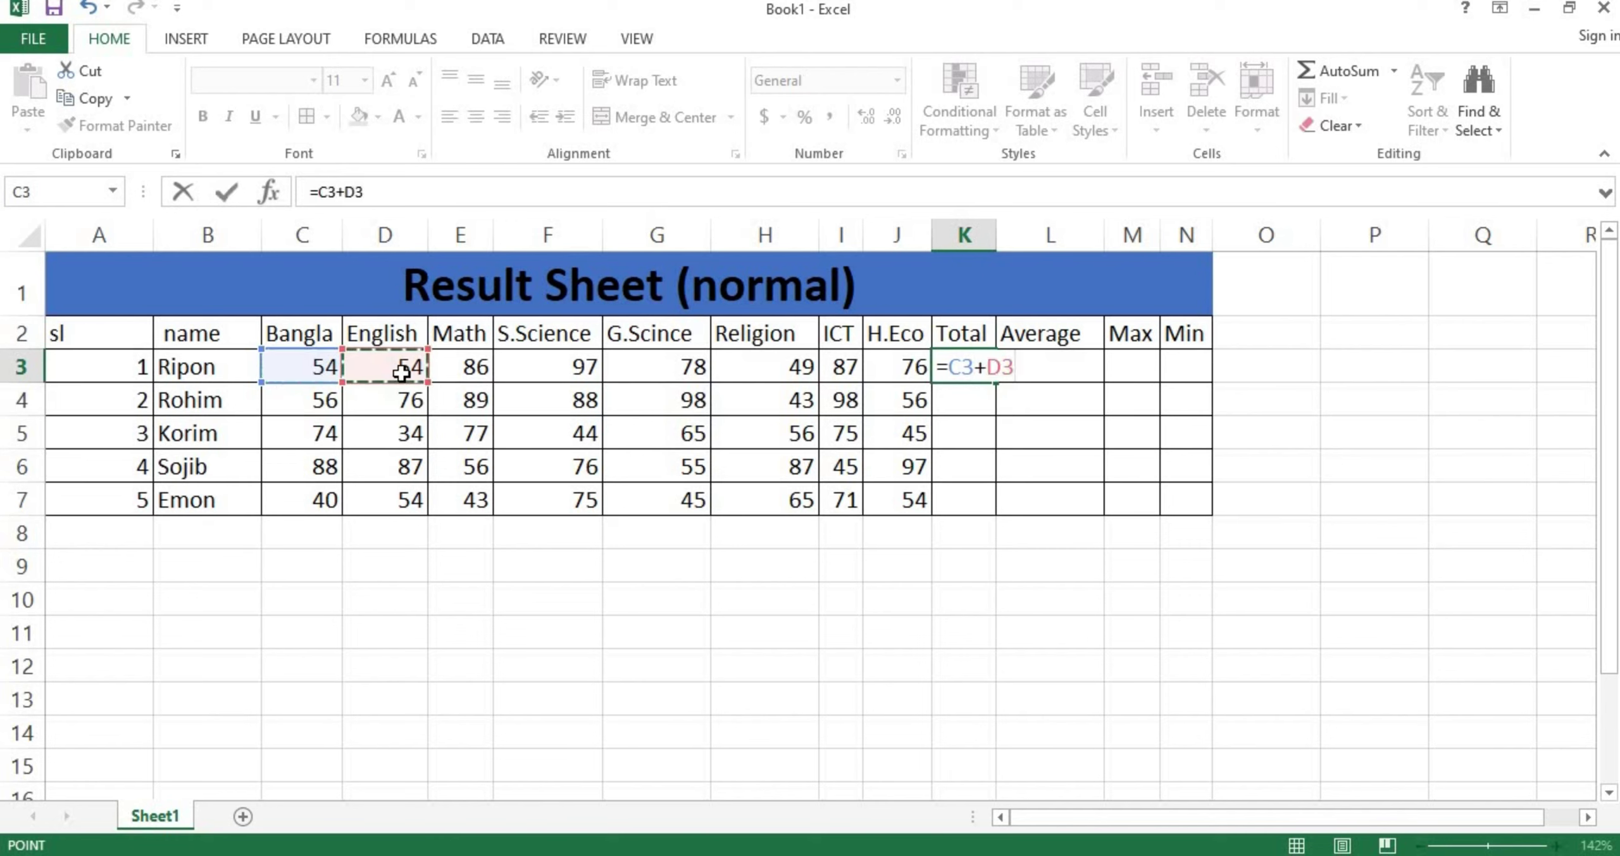
text(+)
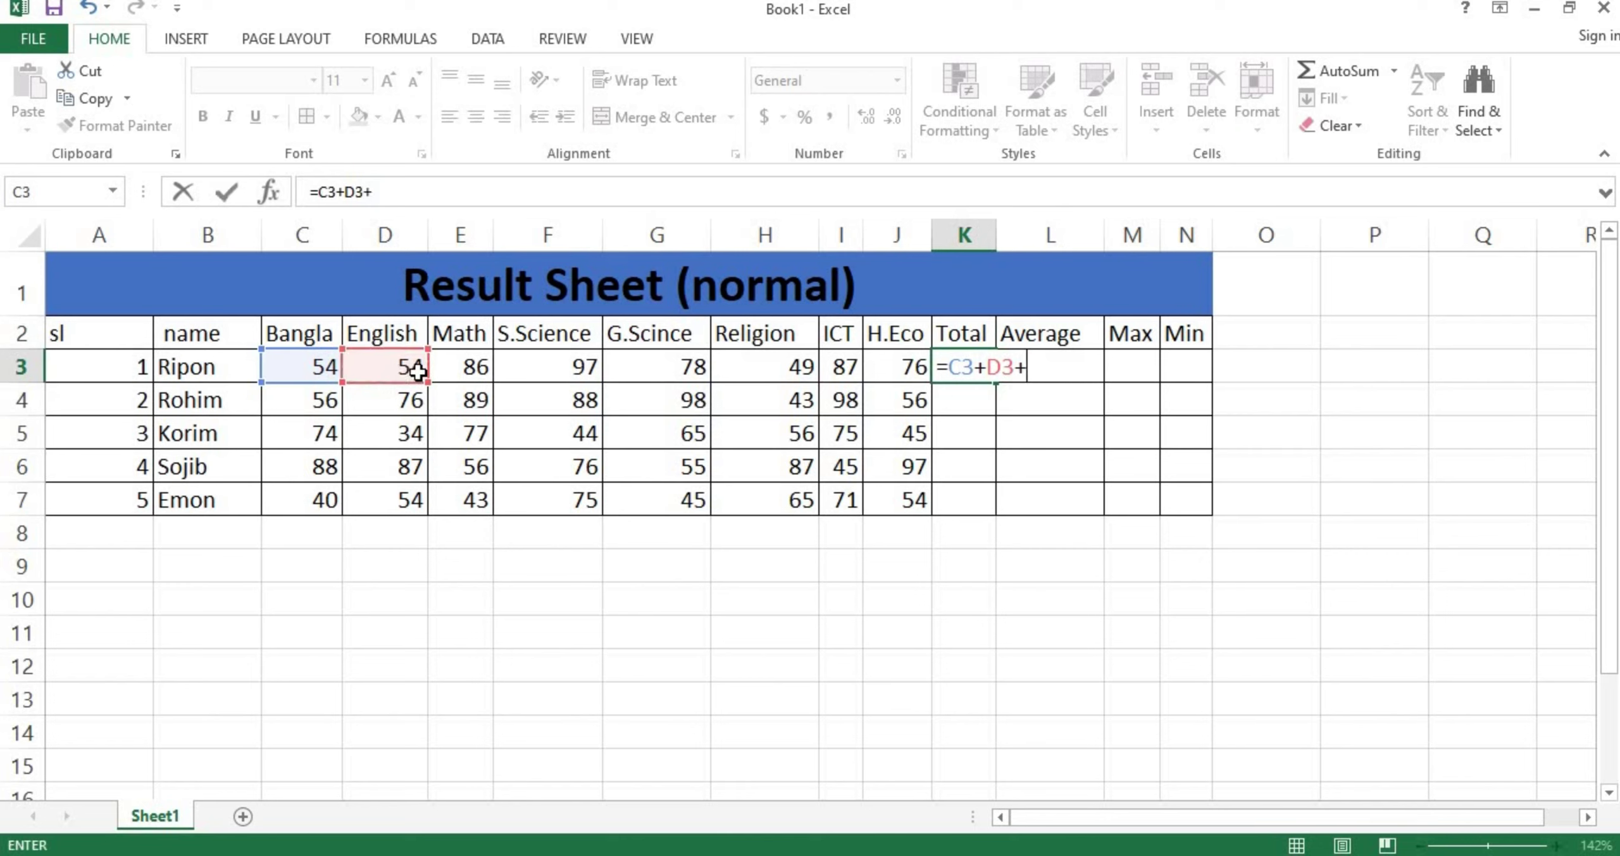
click(464, 370)
text(+)
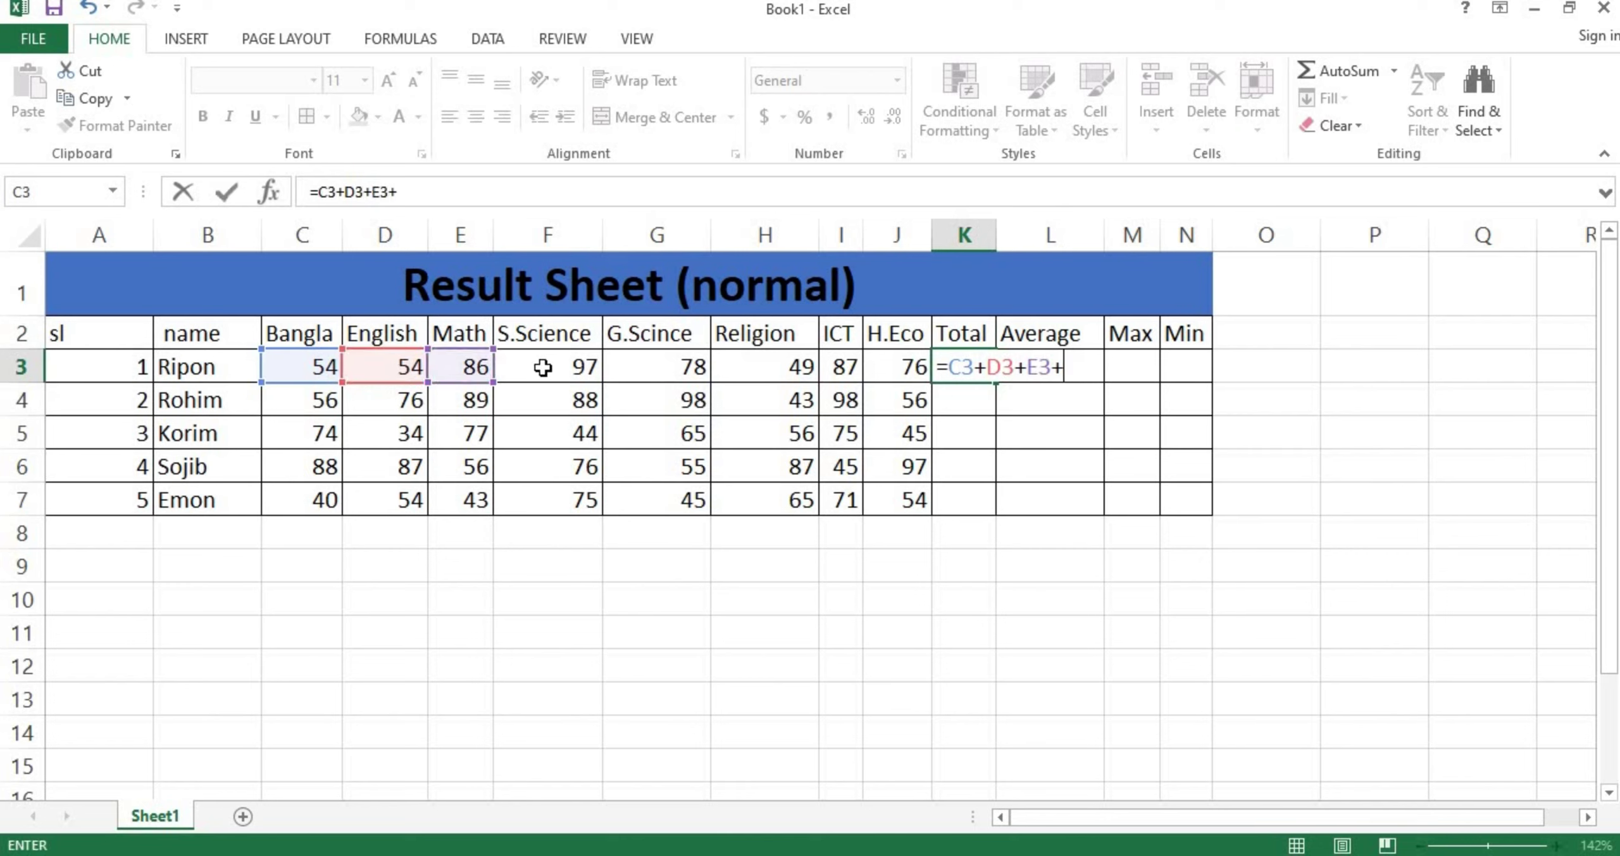
click(537, 368)
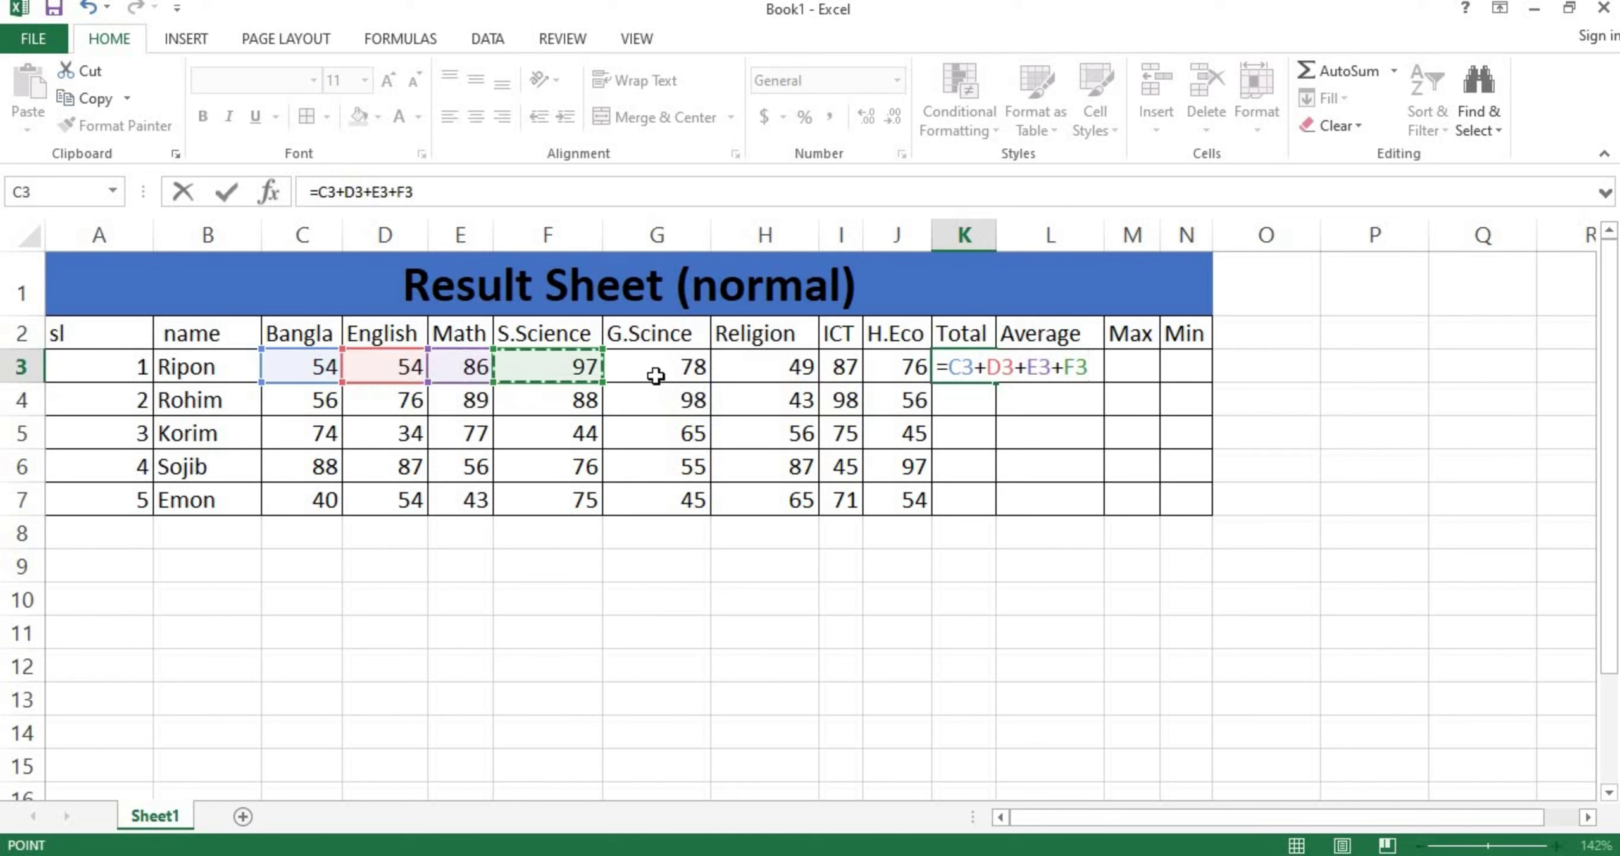
text(+)
click(671, 370)
text(+)
click(749, 366)
text(+)
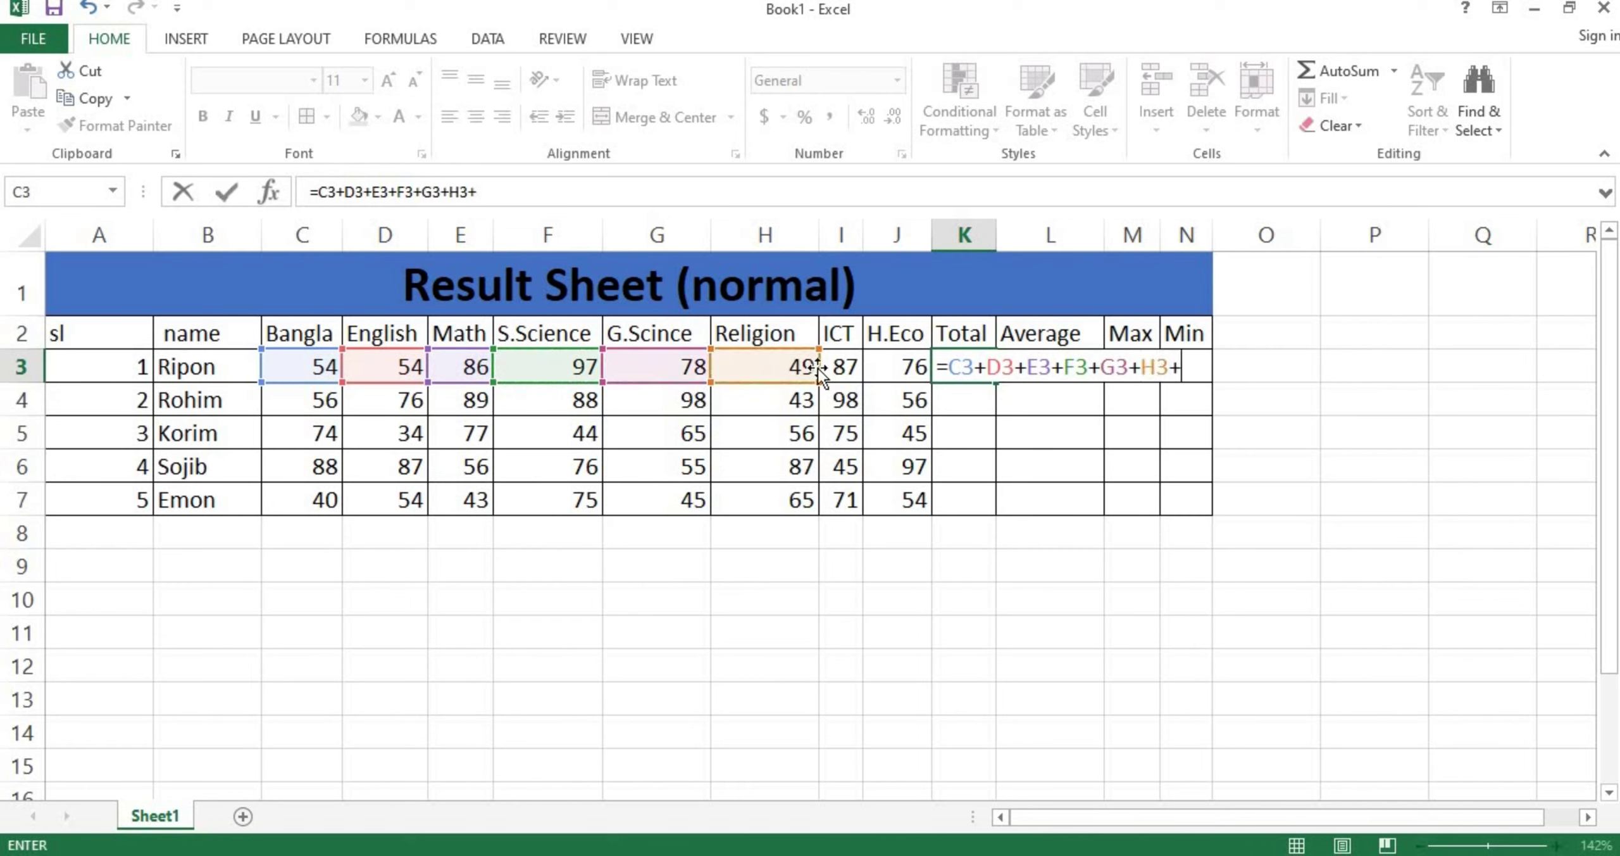
click(841, 367)
text(+)
click(906, 367)
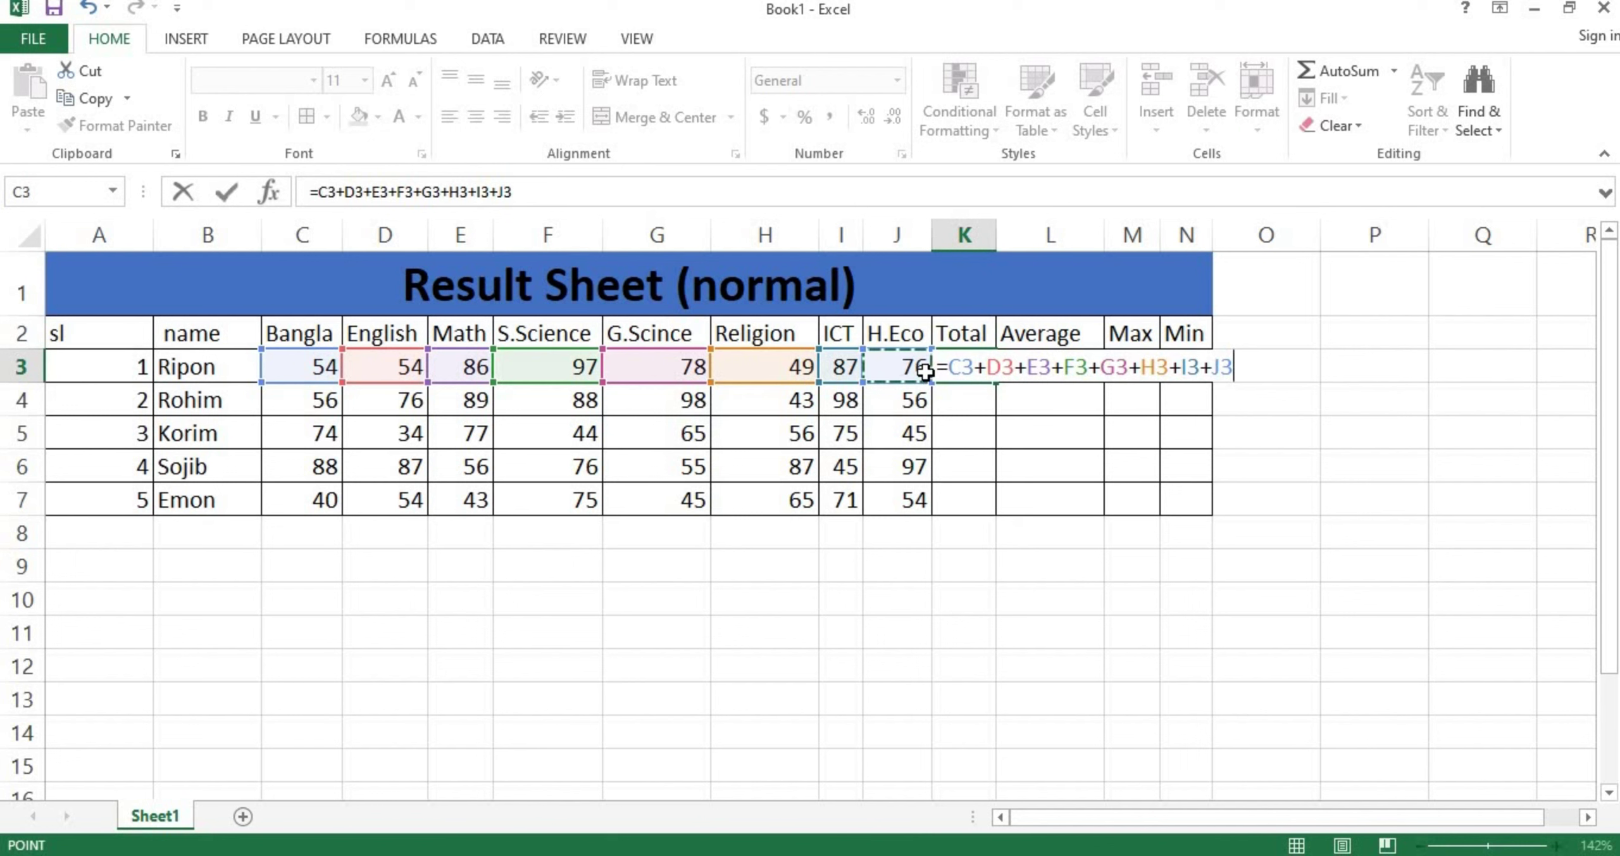
key(Return)
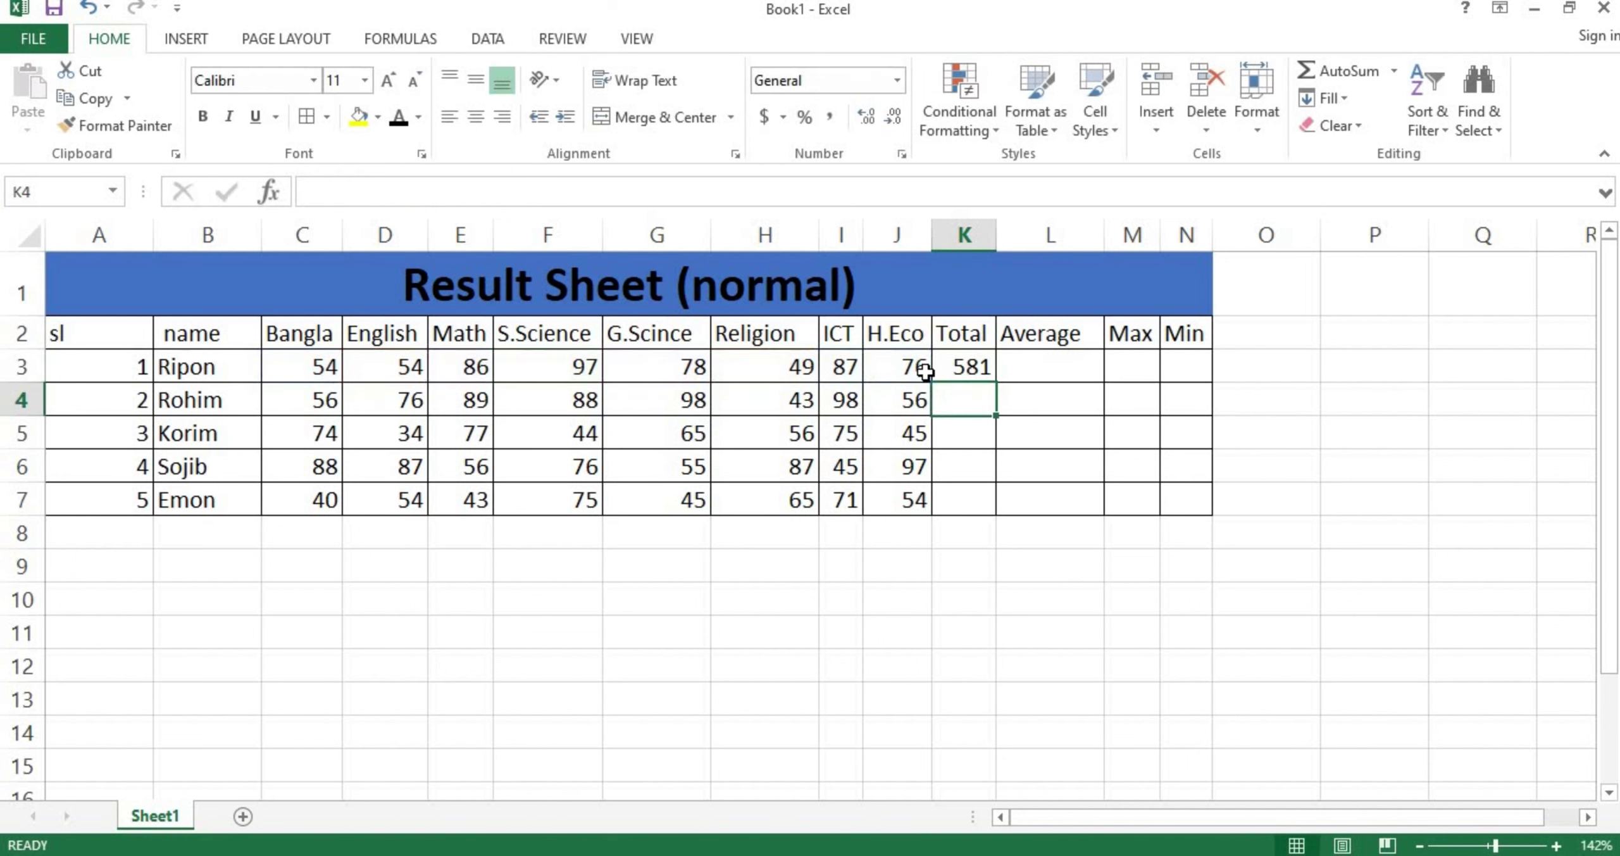
Fill the Total formula from K3 down to K7 for the remaining students.
click(986, 365)
double_click(998, 382)
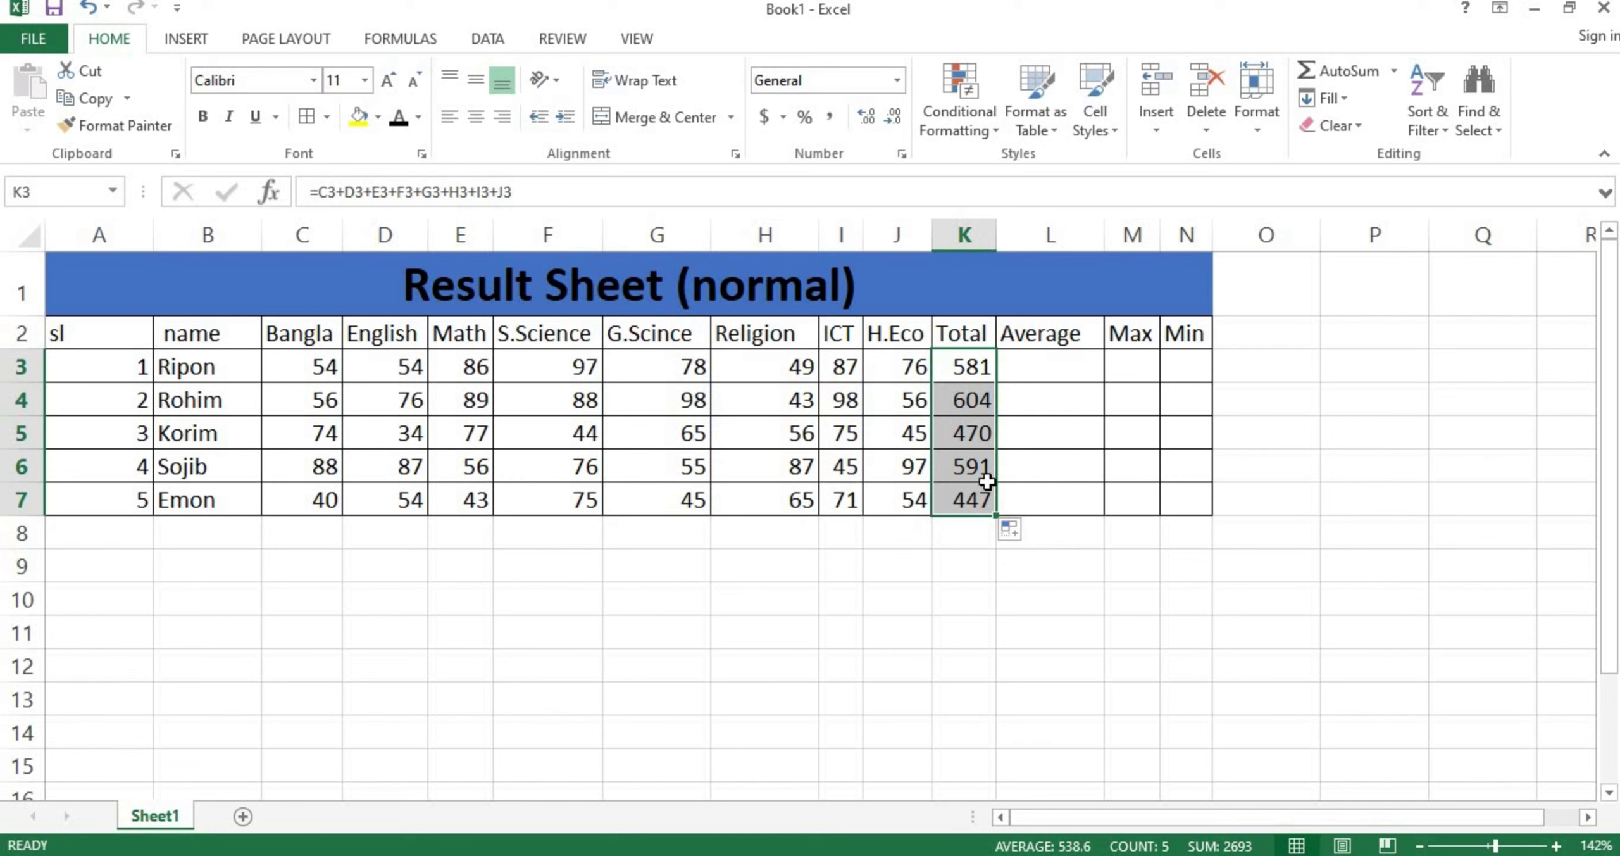
Calculate the average of the first student's marks C3:J3 in L3 and fill the formula down to L7.
click(1021, 362)
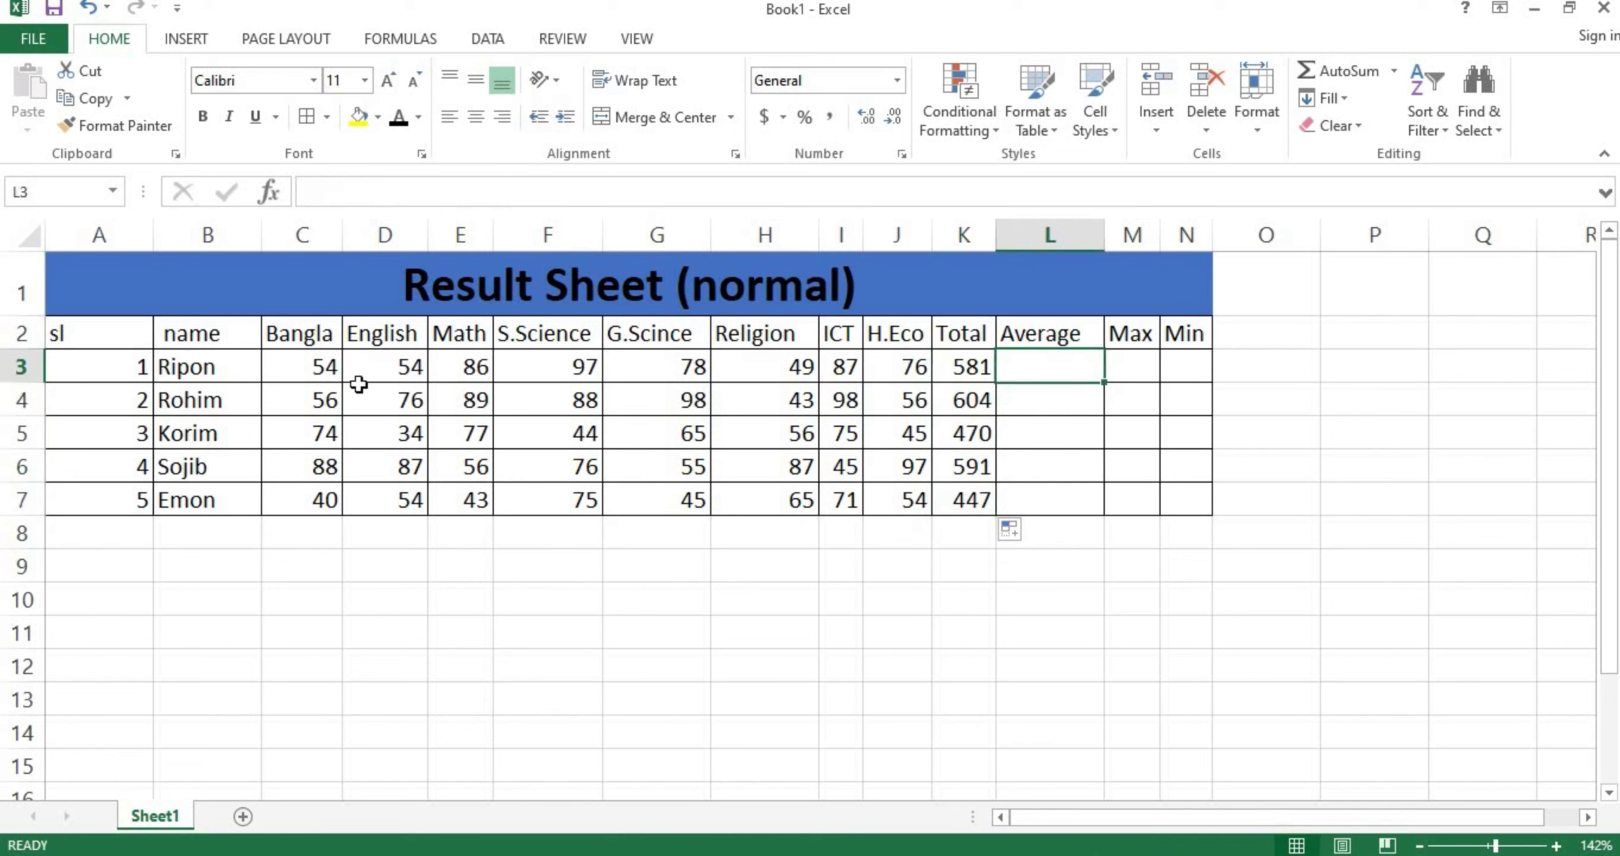
drag(326, 372, 915, 366)
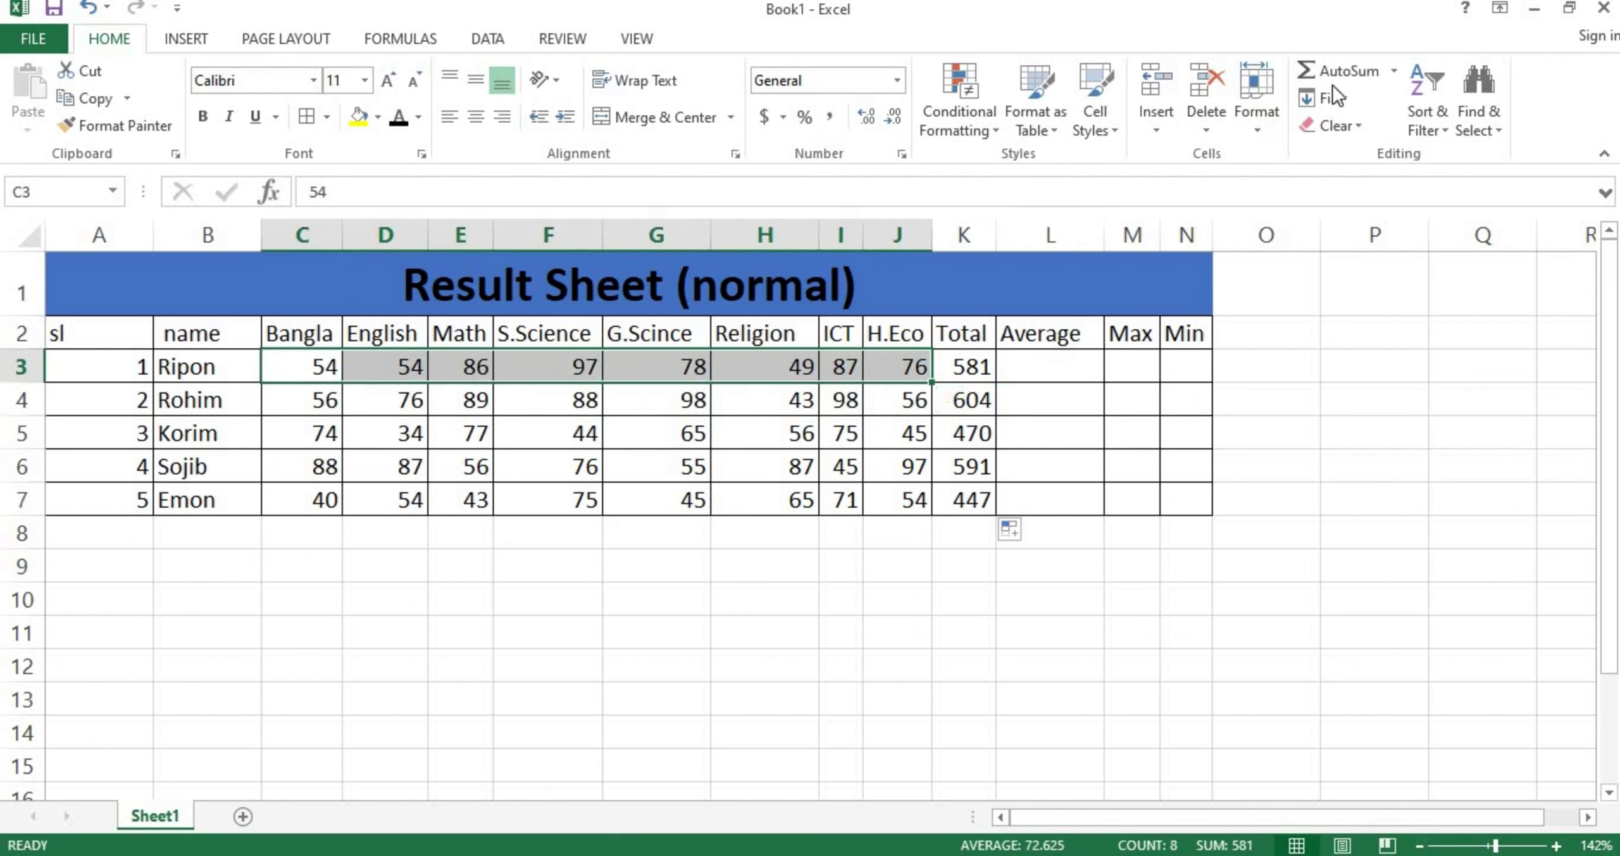
click(1392, 71)
click(1354, 130)
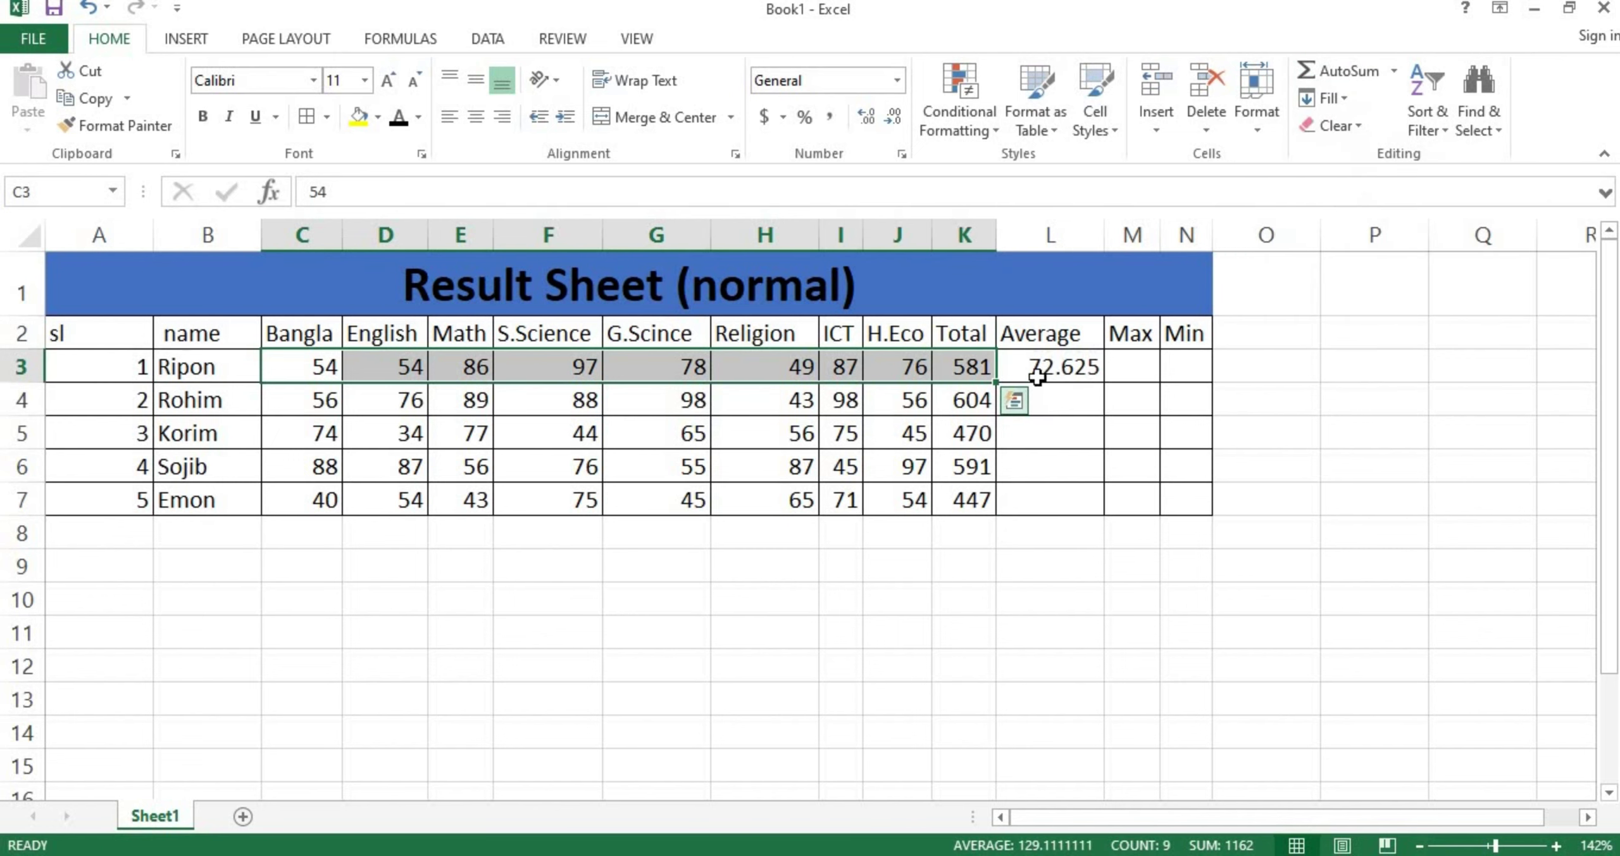
click(1086, 372)
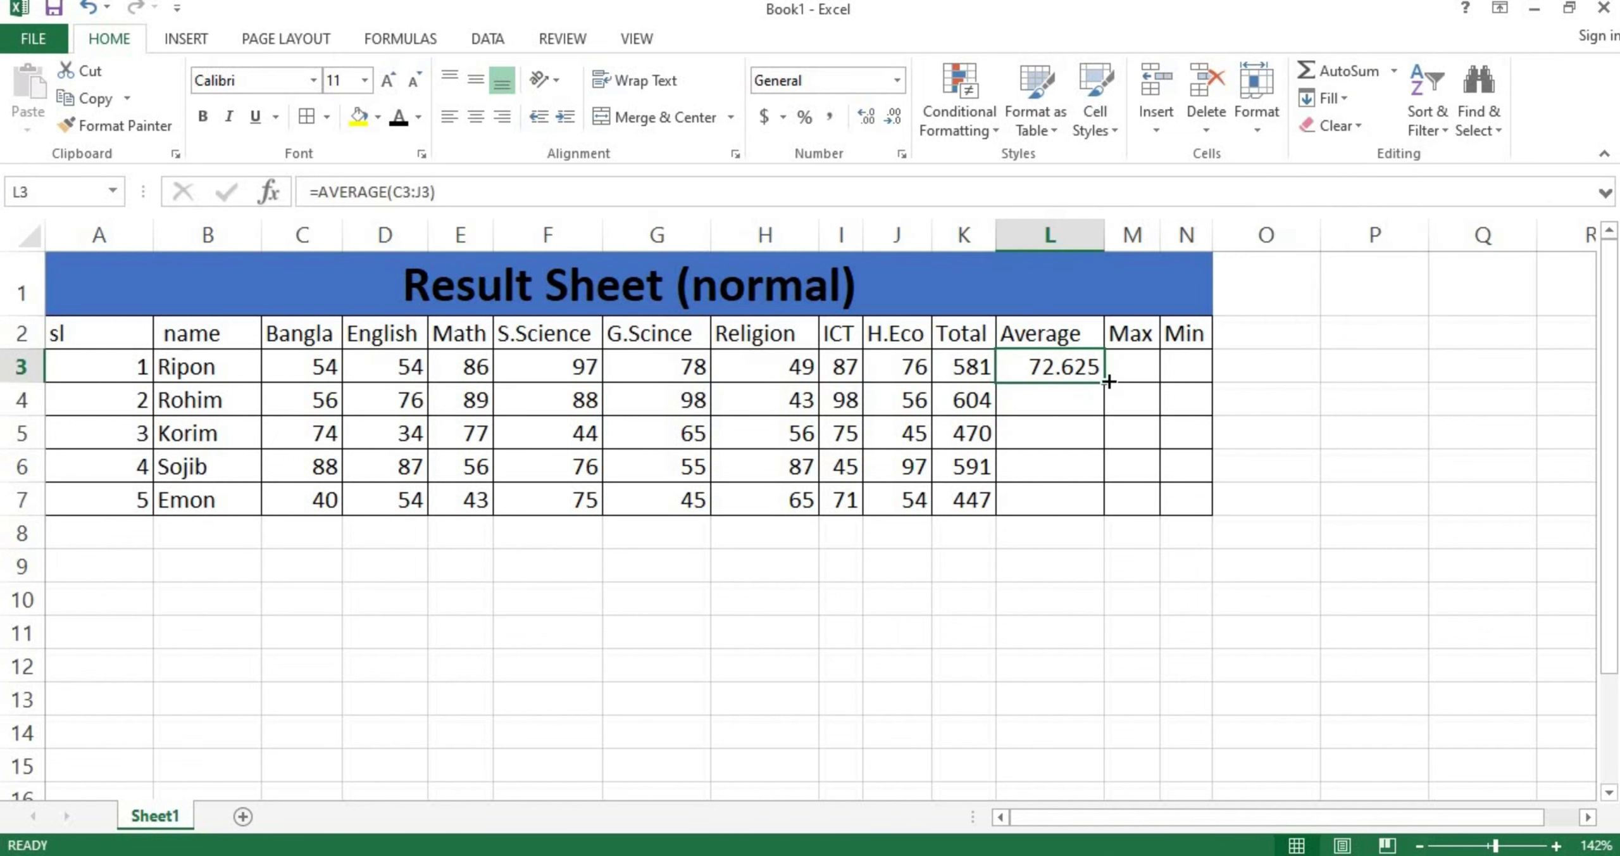
double_click(1105, 380)
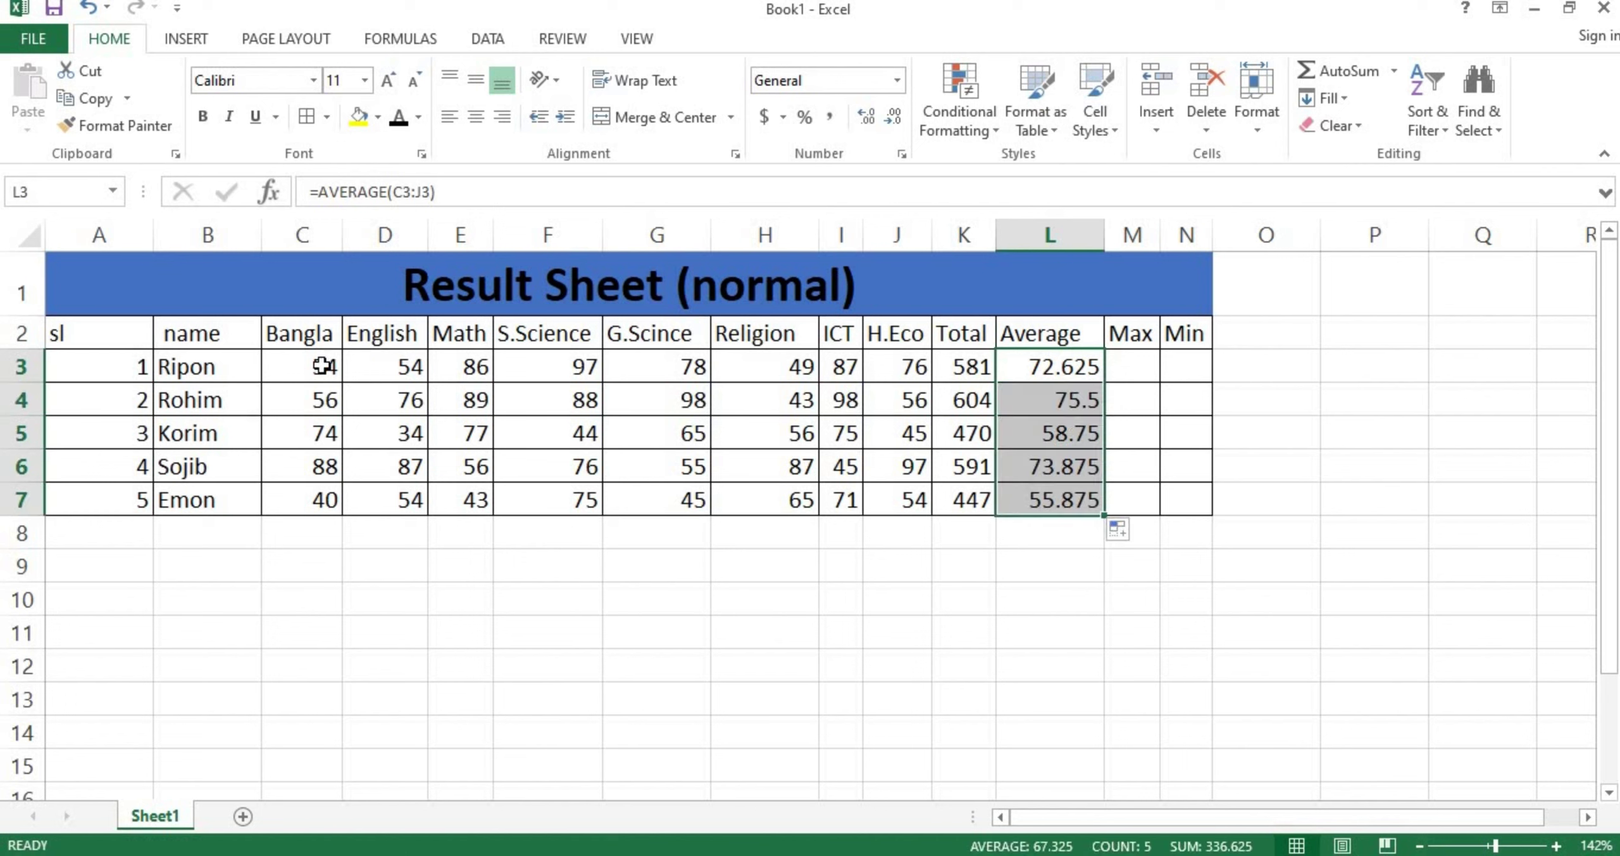
Insert the maximum of the first student's marks C3:J3 in M3 and fill the formula down to M7.
drag(323, 365, 918, 363)
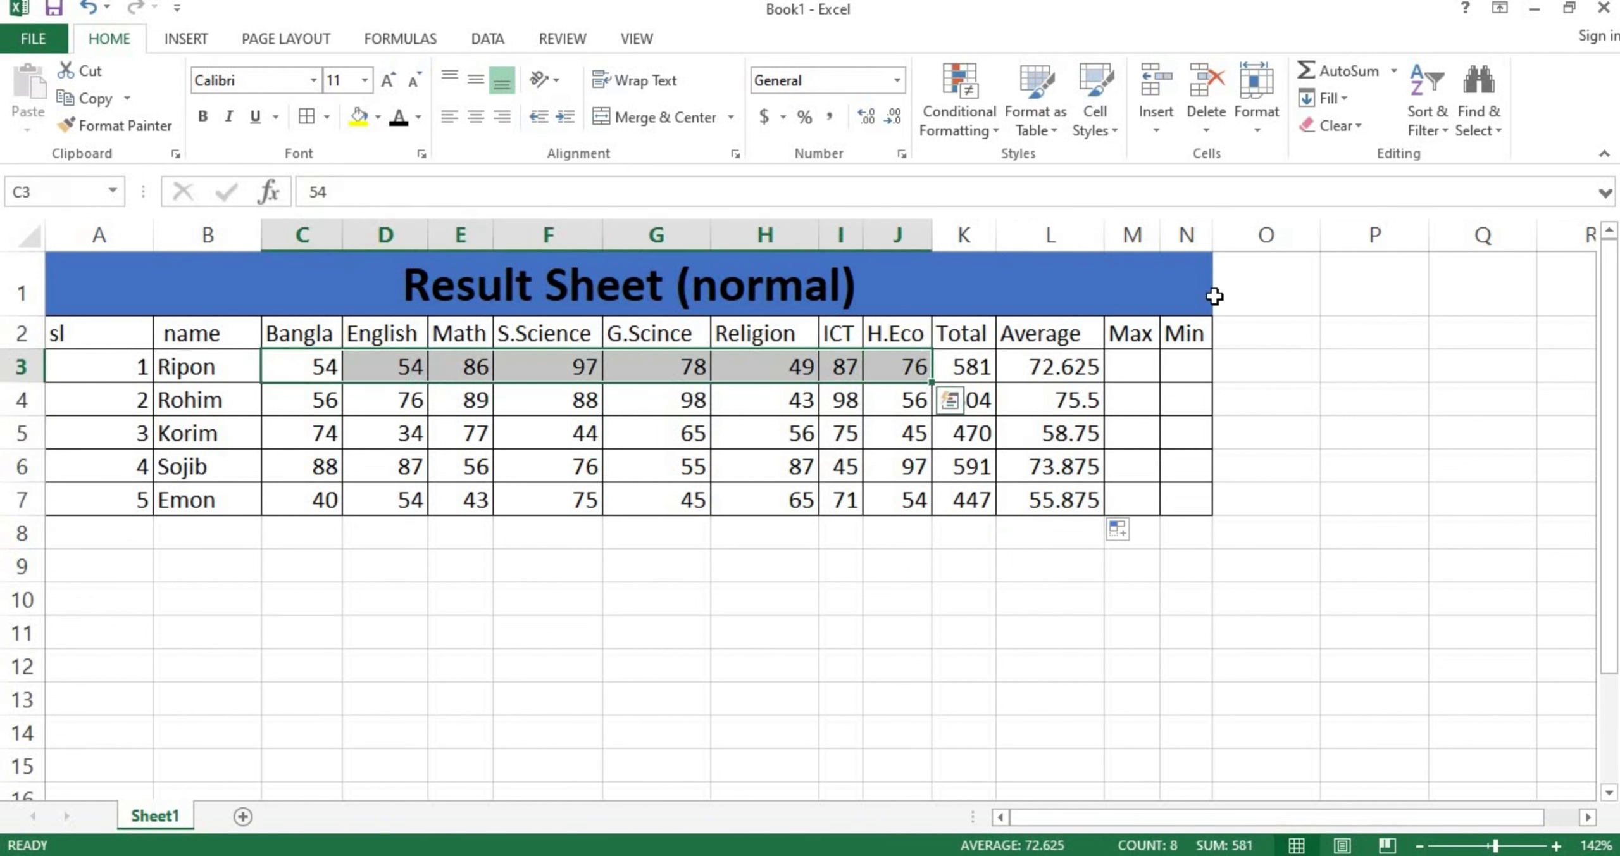
click(1394, 81)
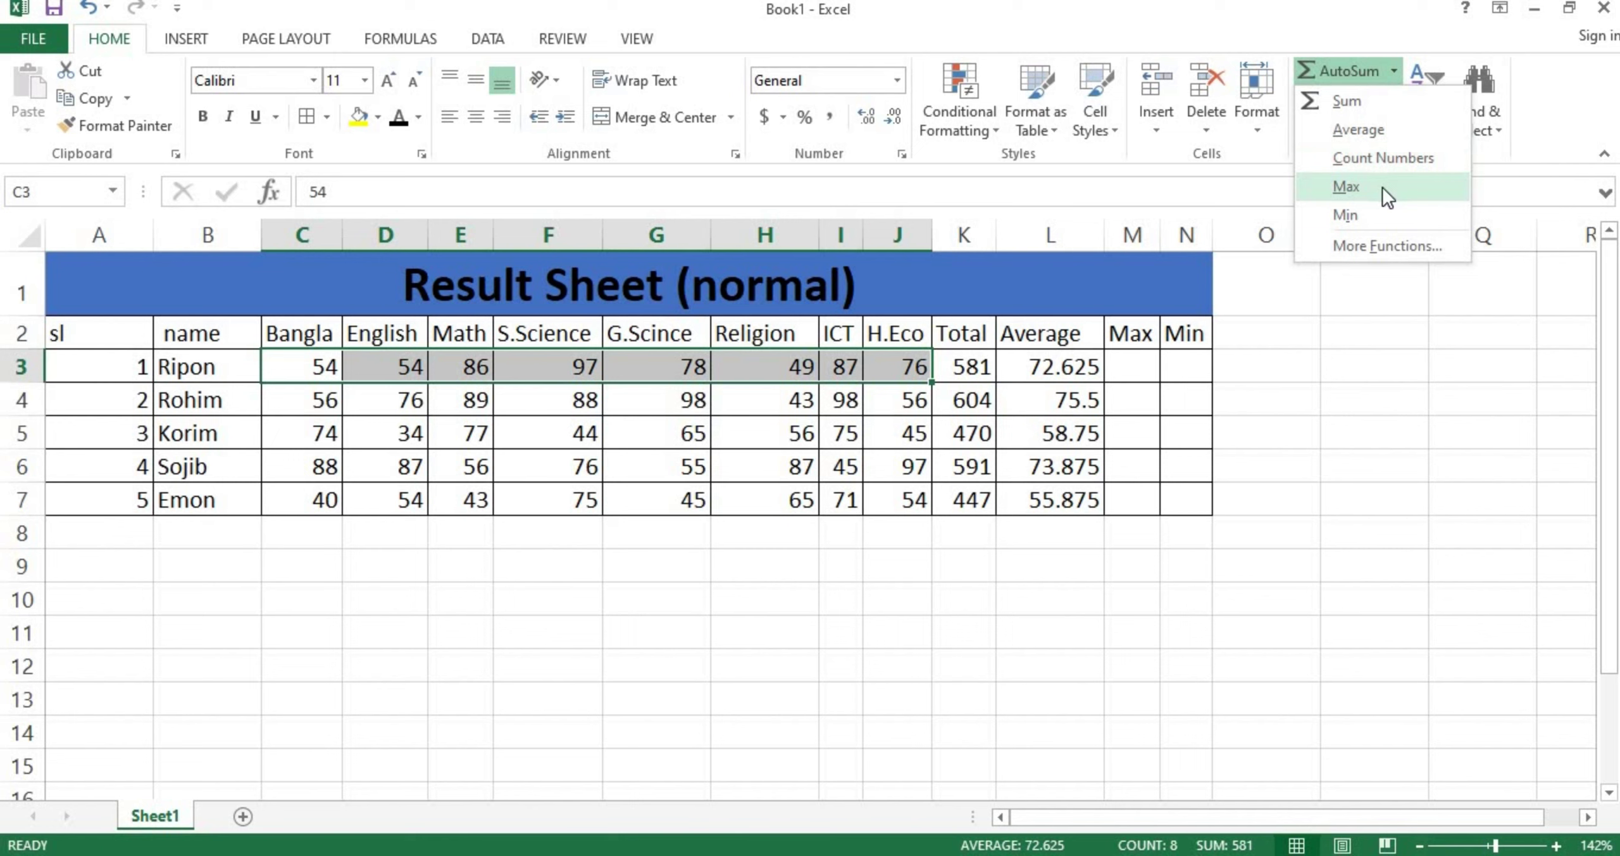
click(1382, 187)
click(1138, 373)
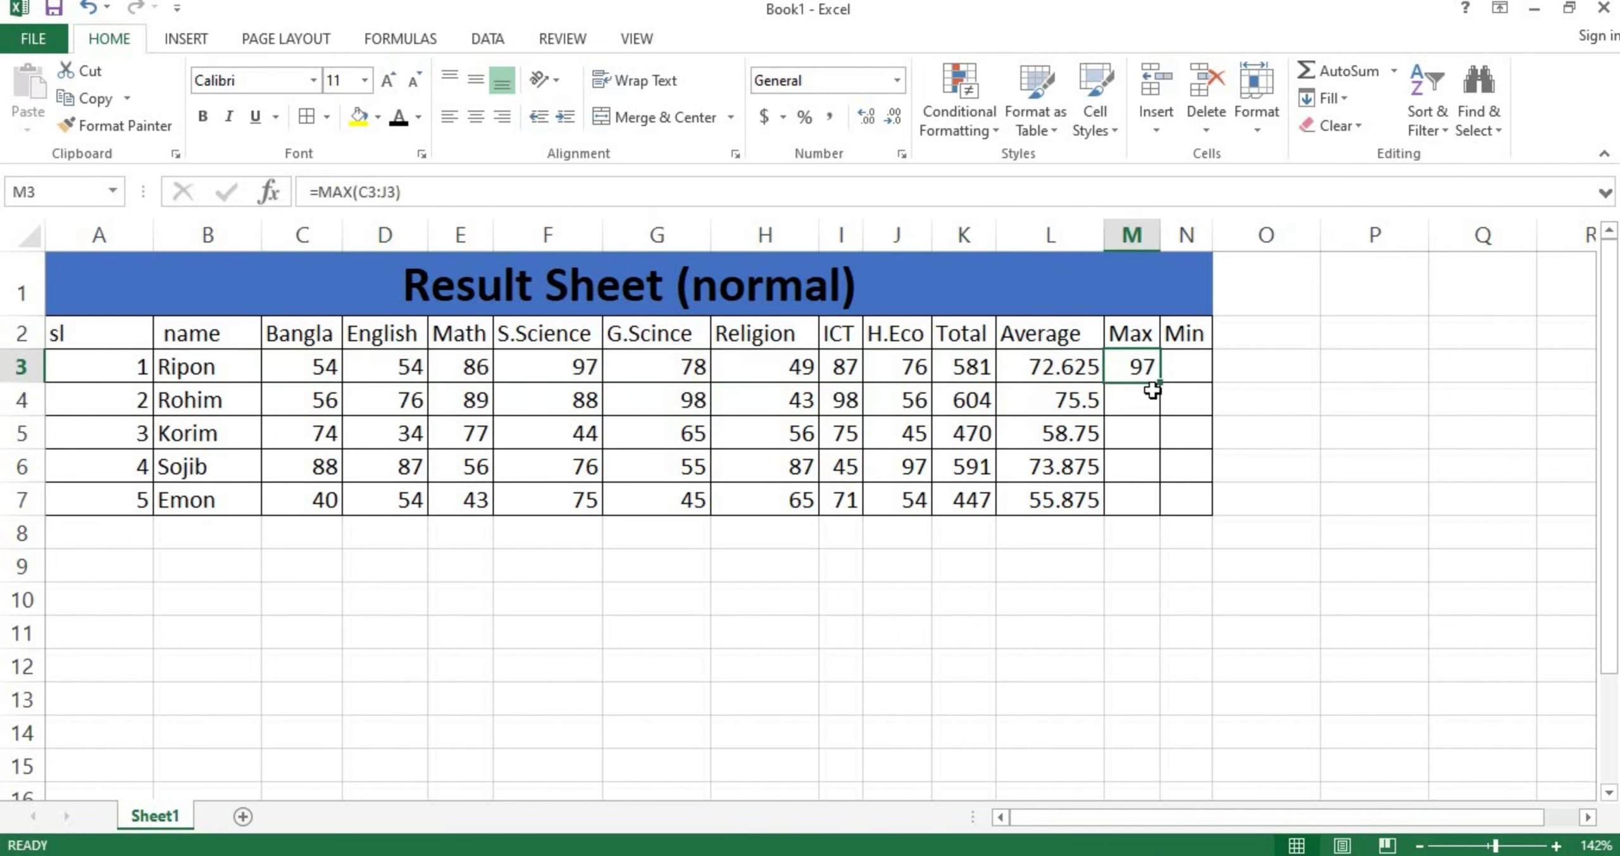
drag(1157, 382, 1149, 507)
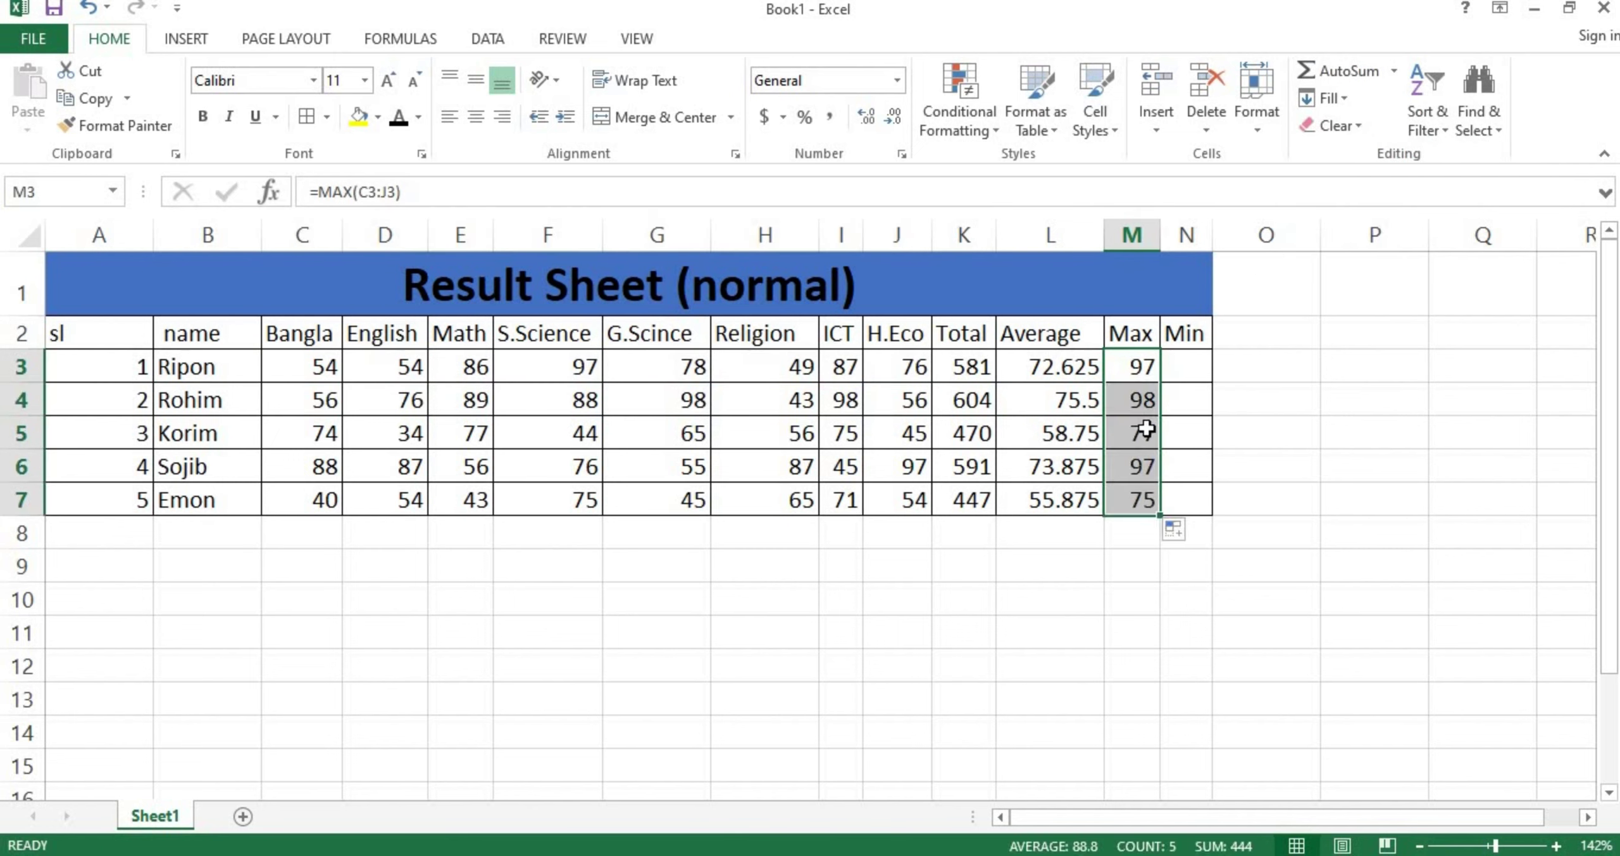
Insert the minimum of the first student's marks C3:J3 in N3 and fill the formula down to N7.
click(1166, 364)
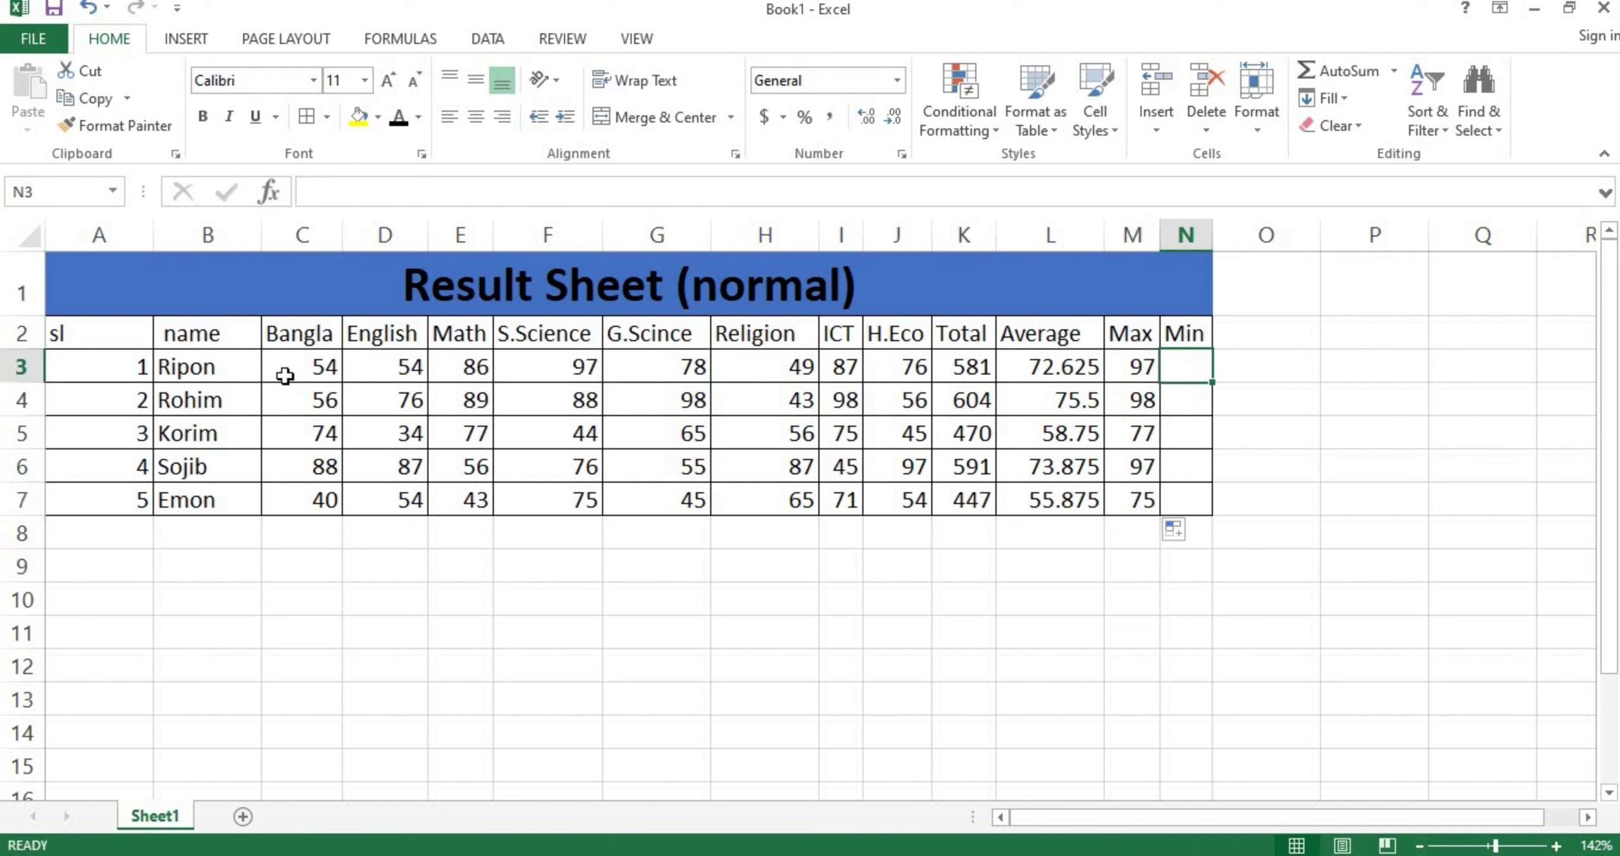
drag(285, 373, 785, 365)
drag(858, 354, 885, 359)
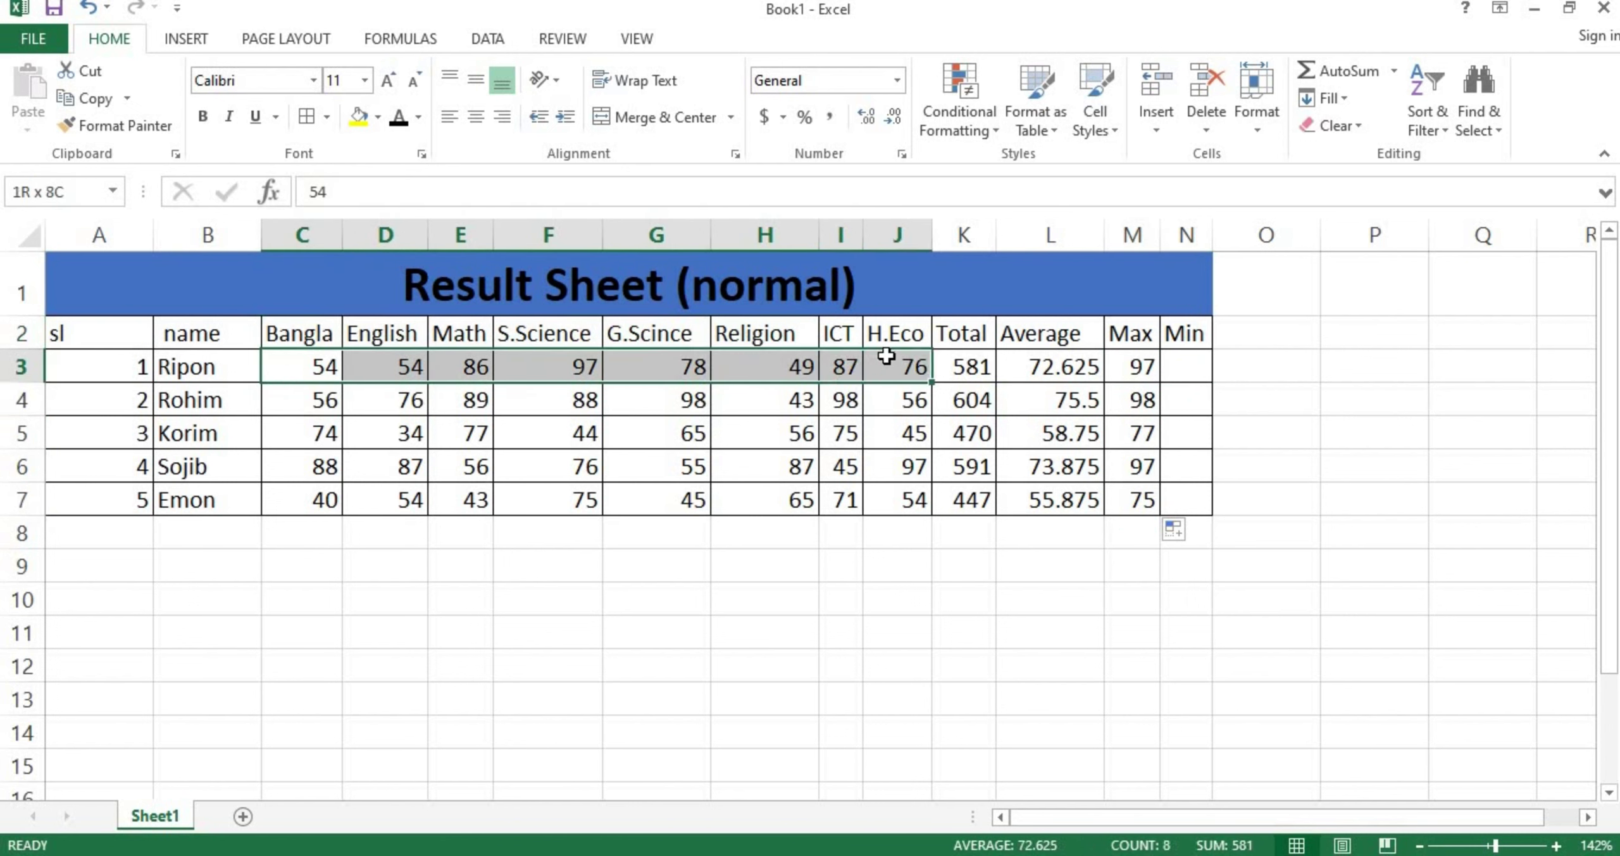
click(1393, 71)
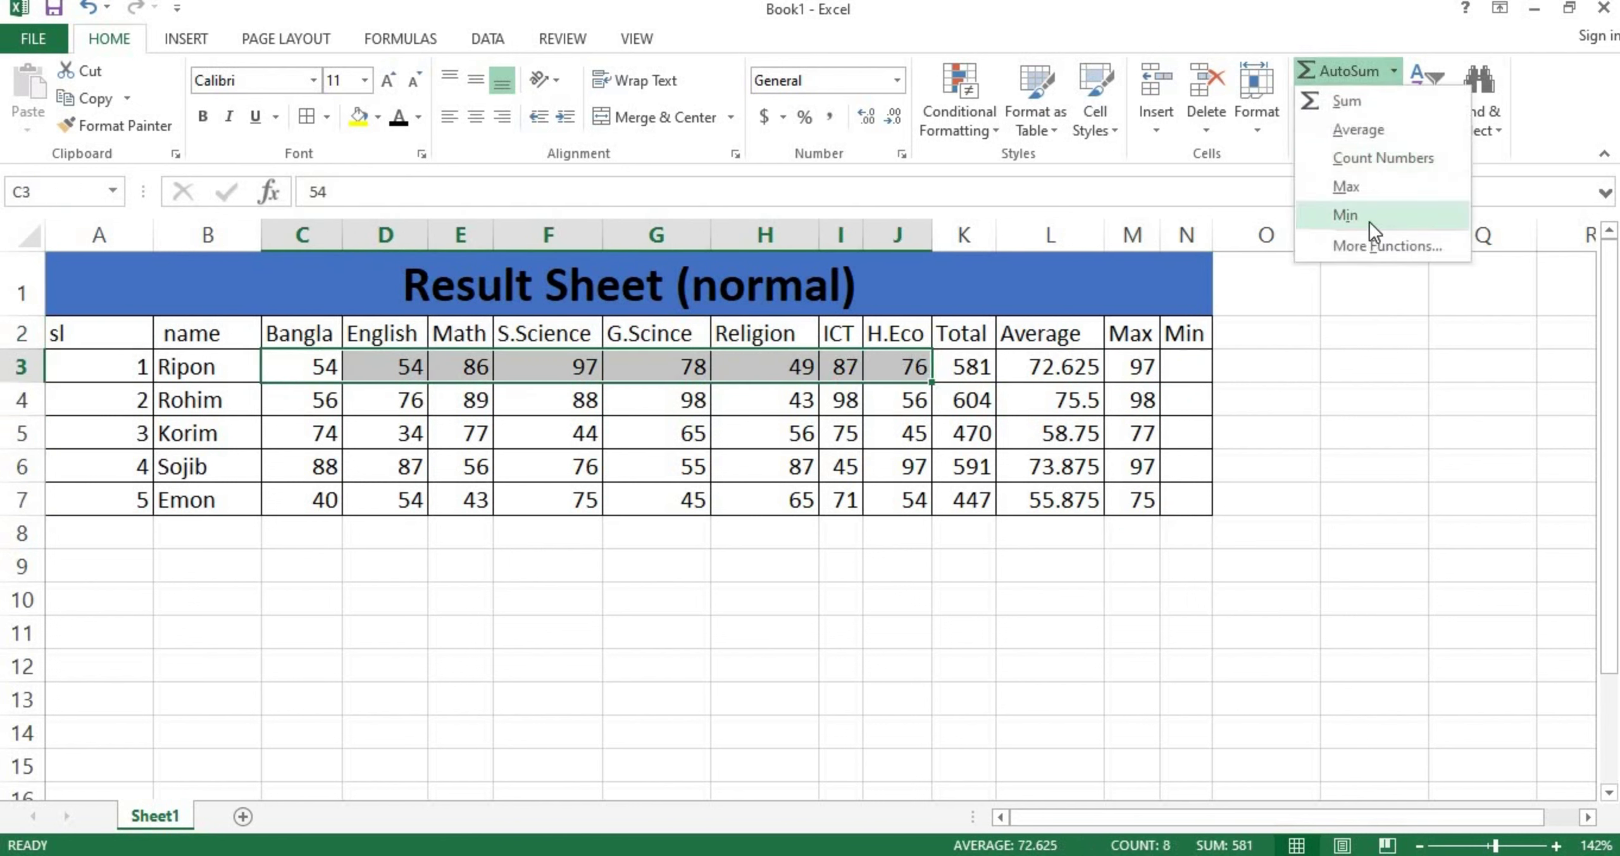
click(1367, 217)
click(1198, 375)
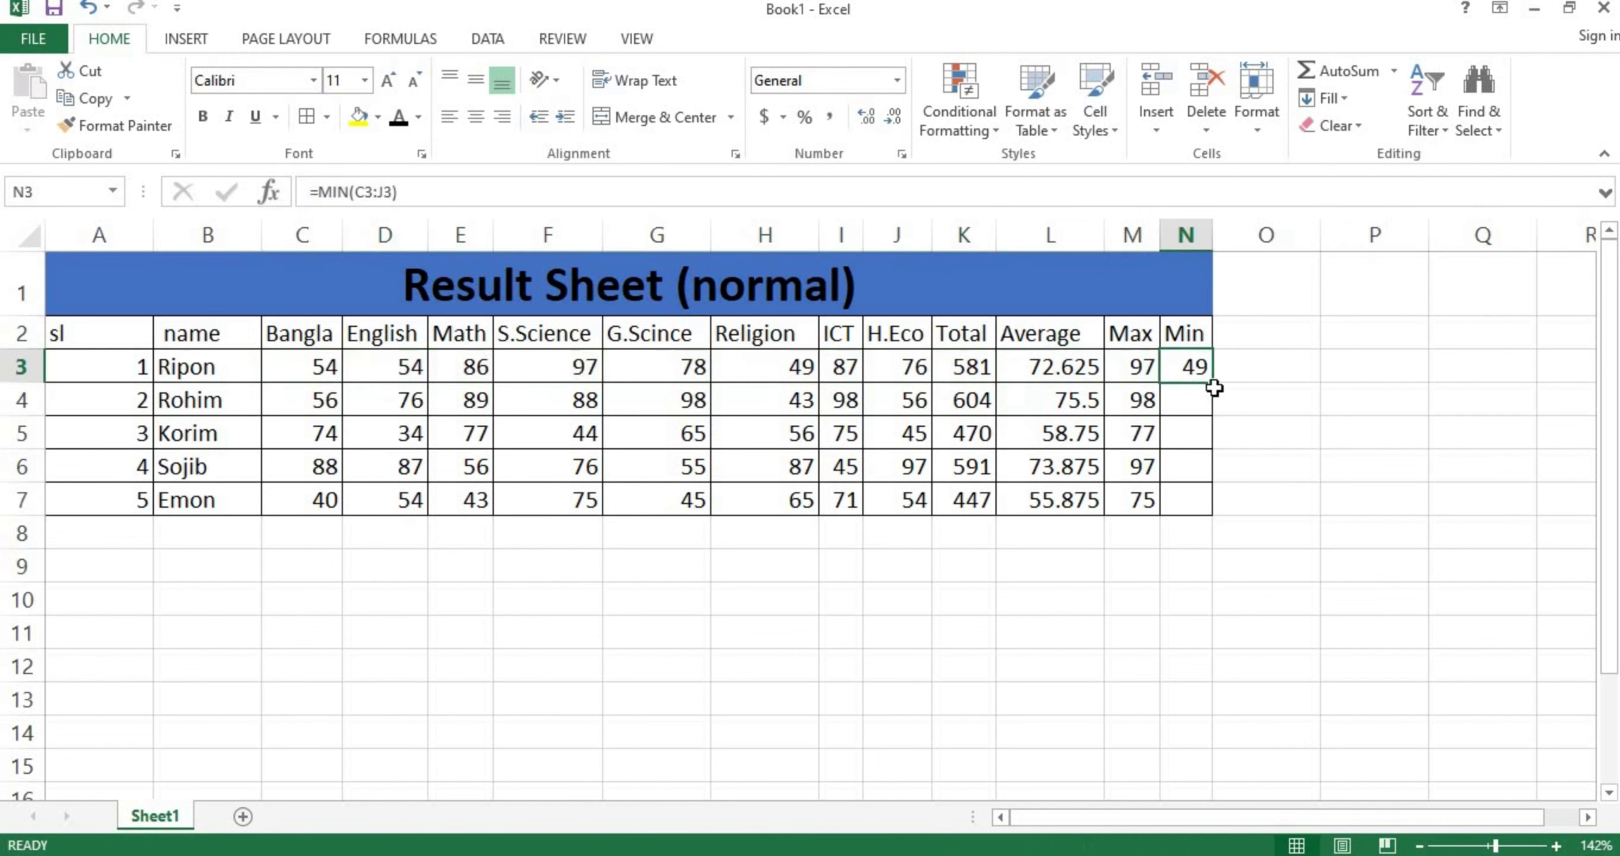
double_click(1213, 380)
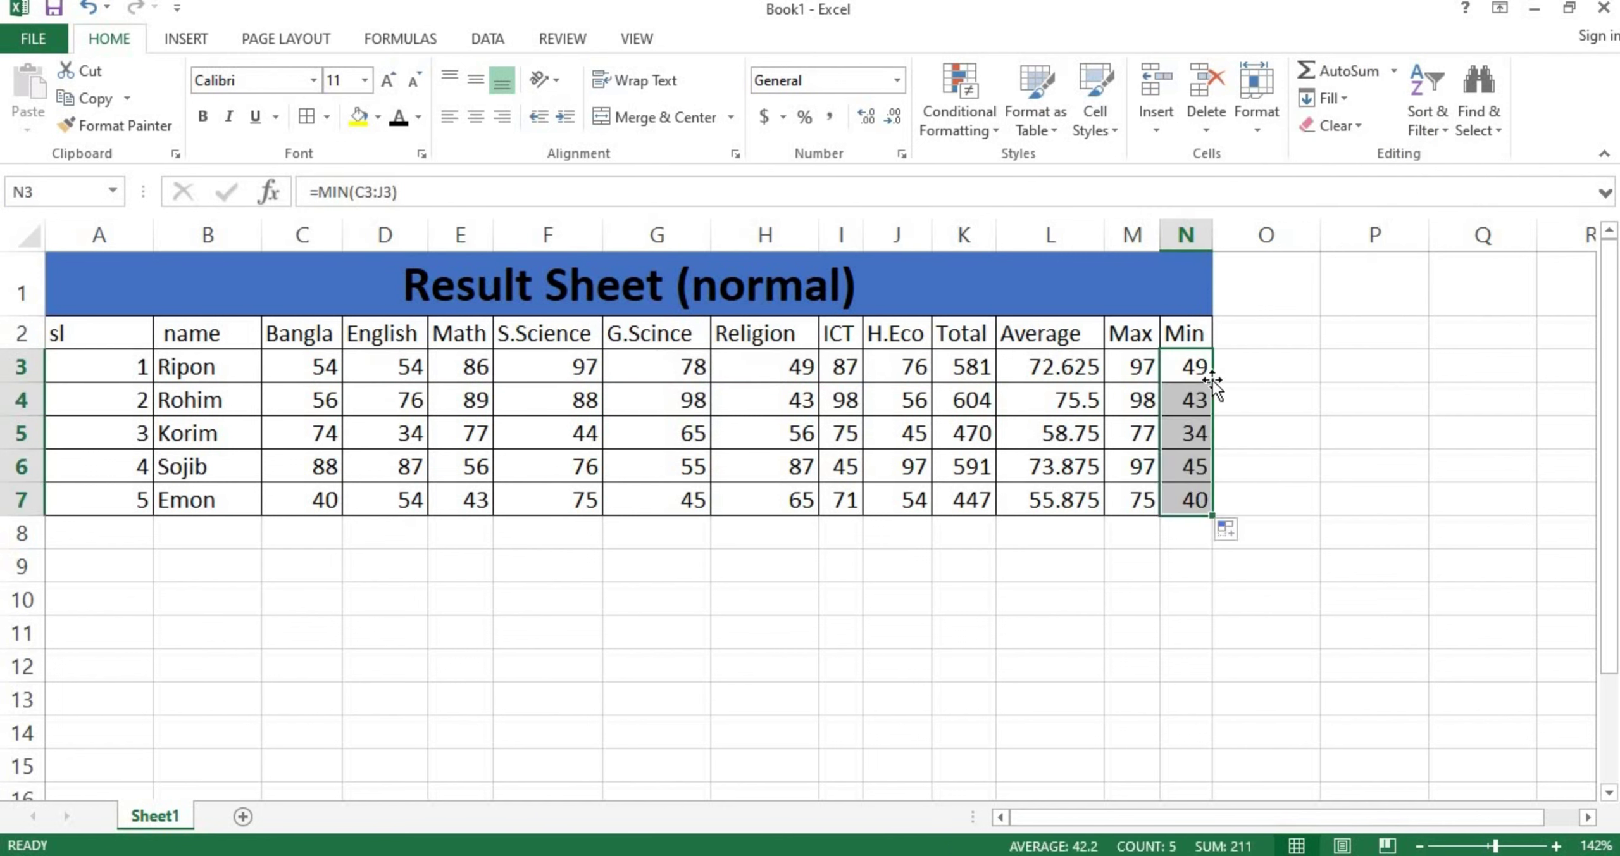